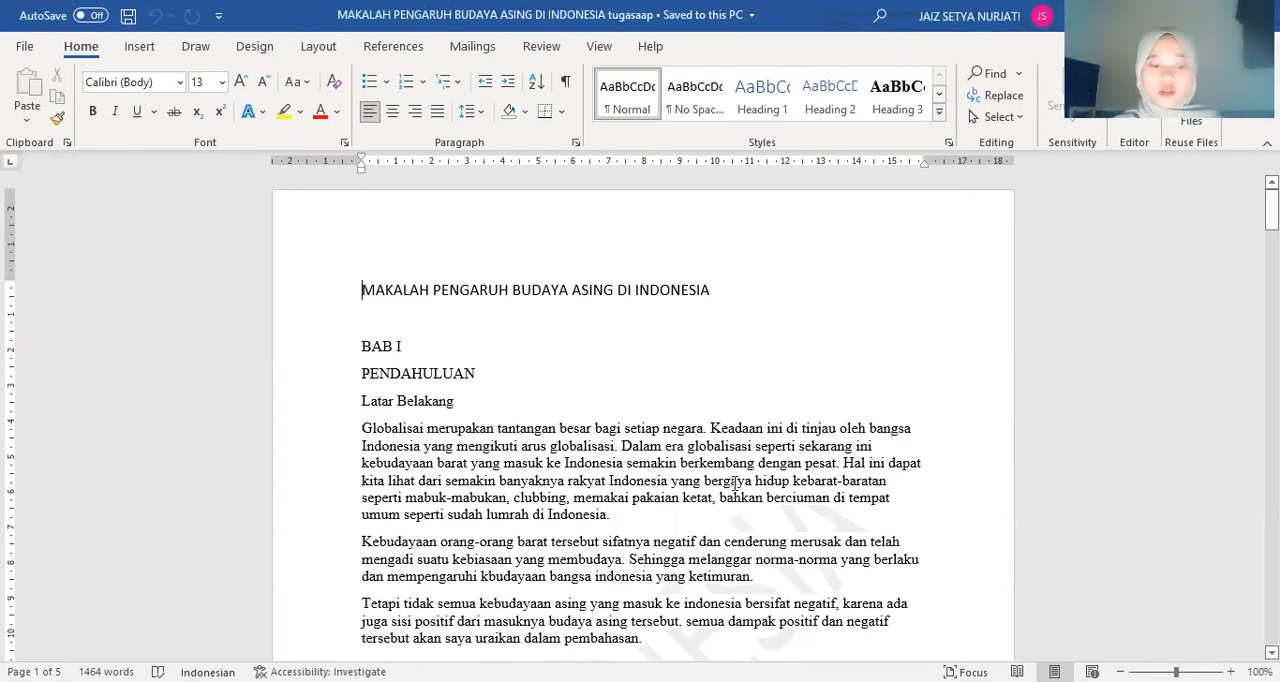
# Convert the three-column table under "Persamaan Budaya namun beda sebutannya" to text separated with tabs
pyautogui.scroll(-15, 735, 484)
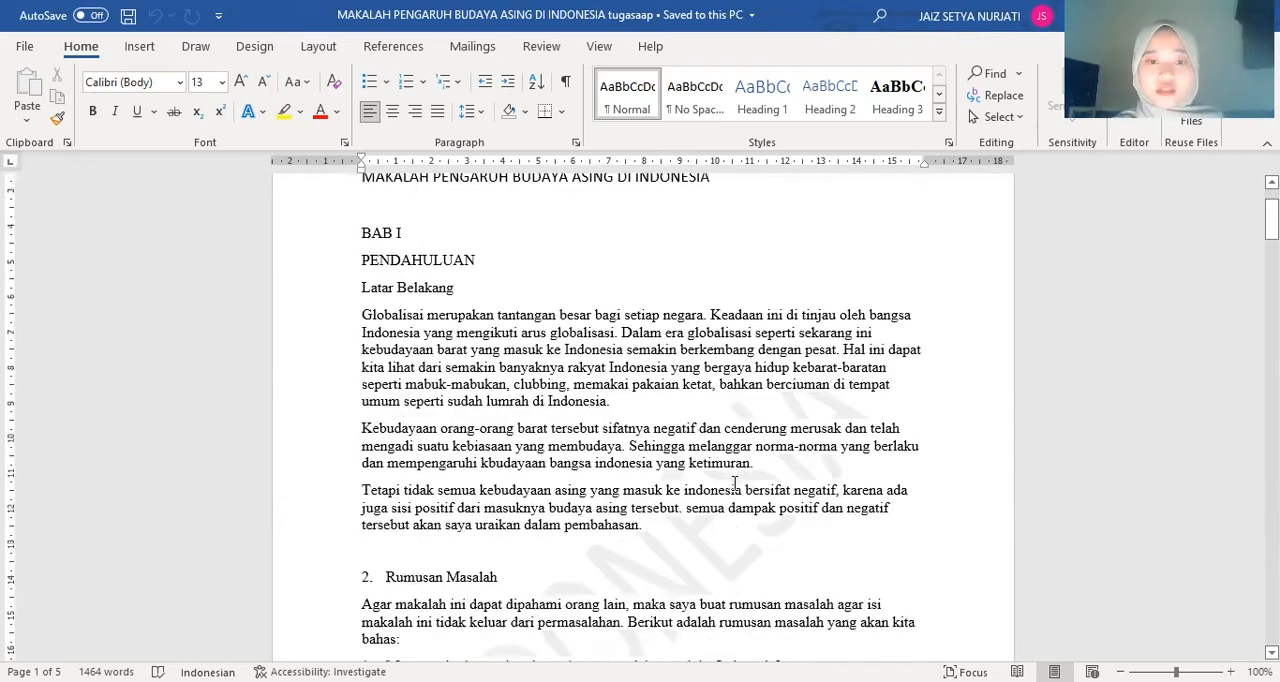
pyautogui.scroll(-20, 735, 487)
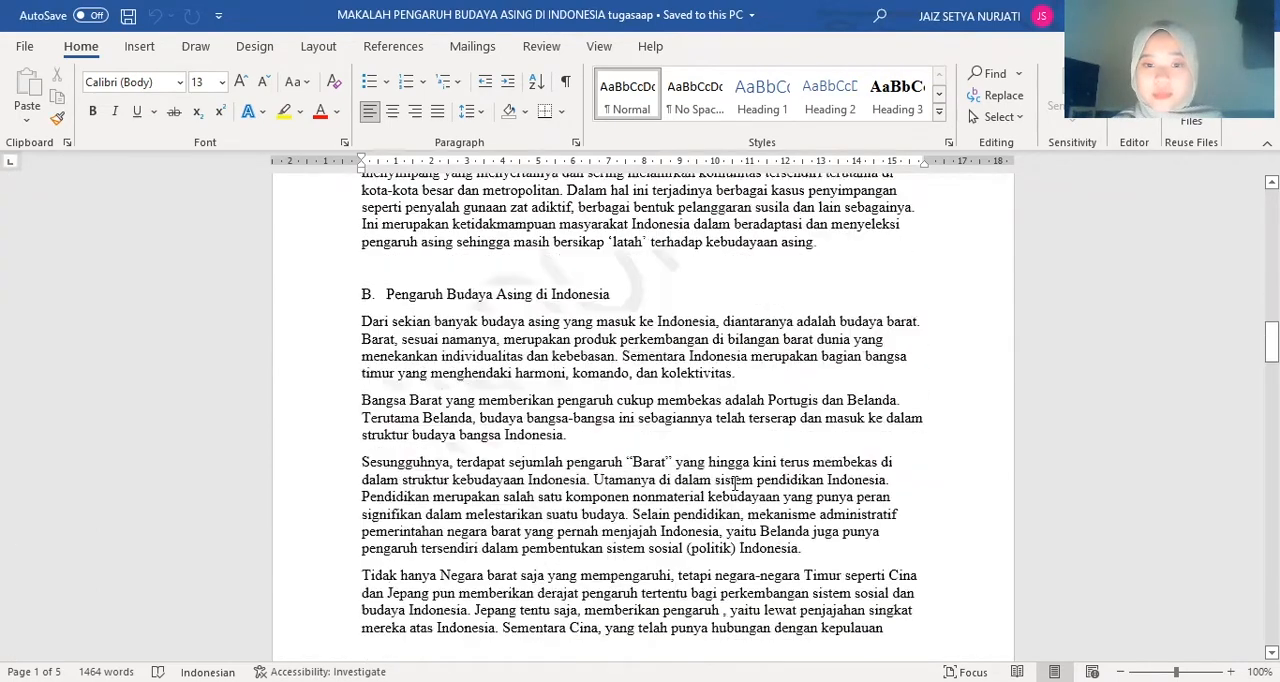
pyautogui.scroll(-20, 735, 484)
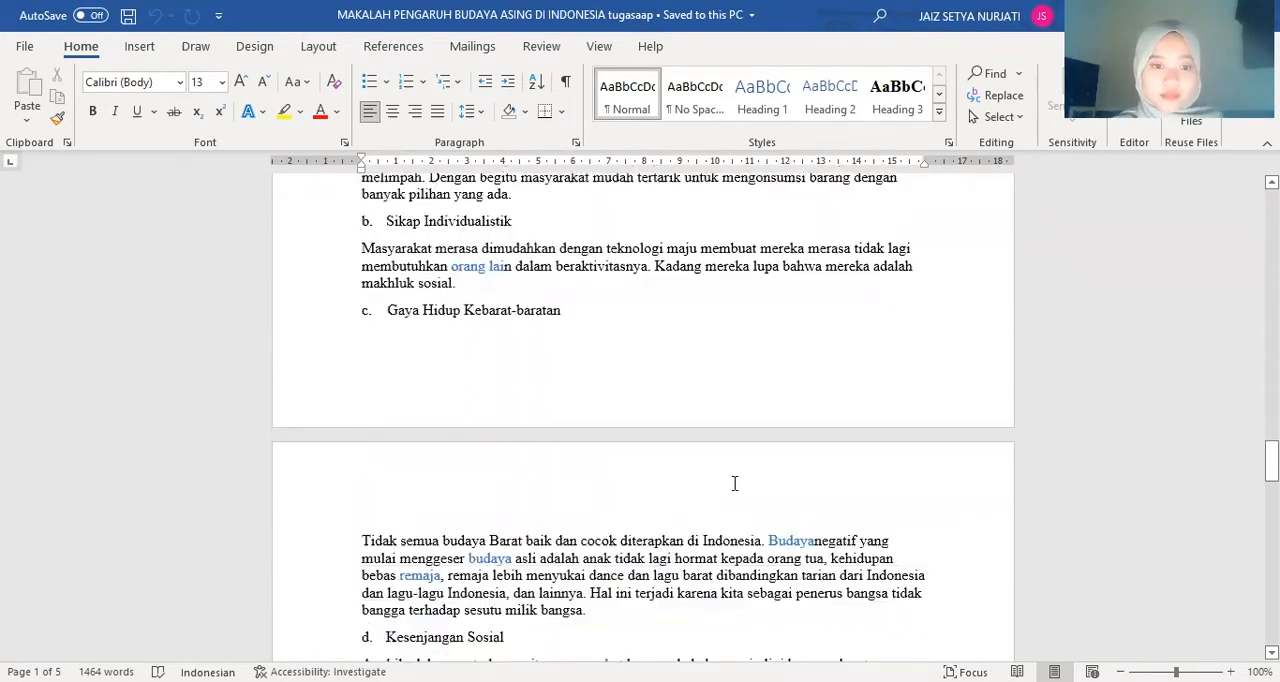
pyautogui.scroll(4, 735, 484)
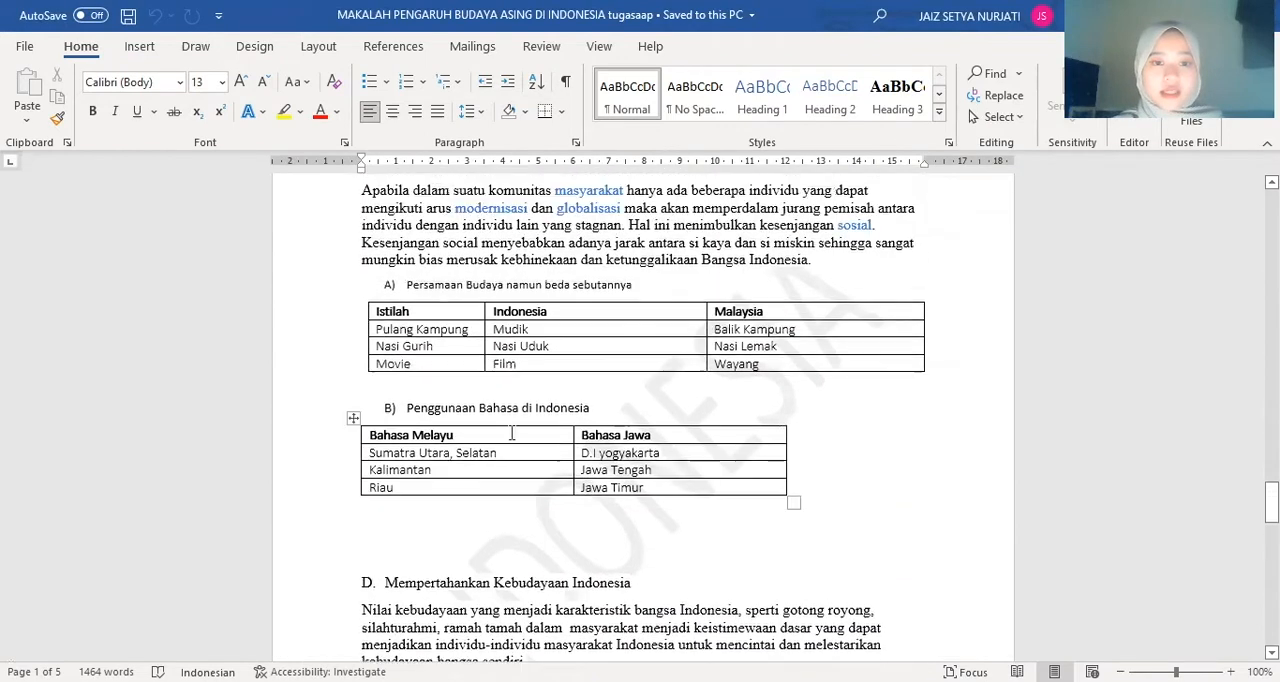
pyautogui.click(359, 295)
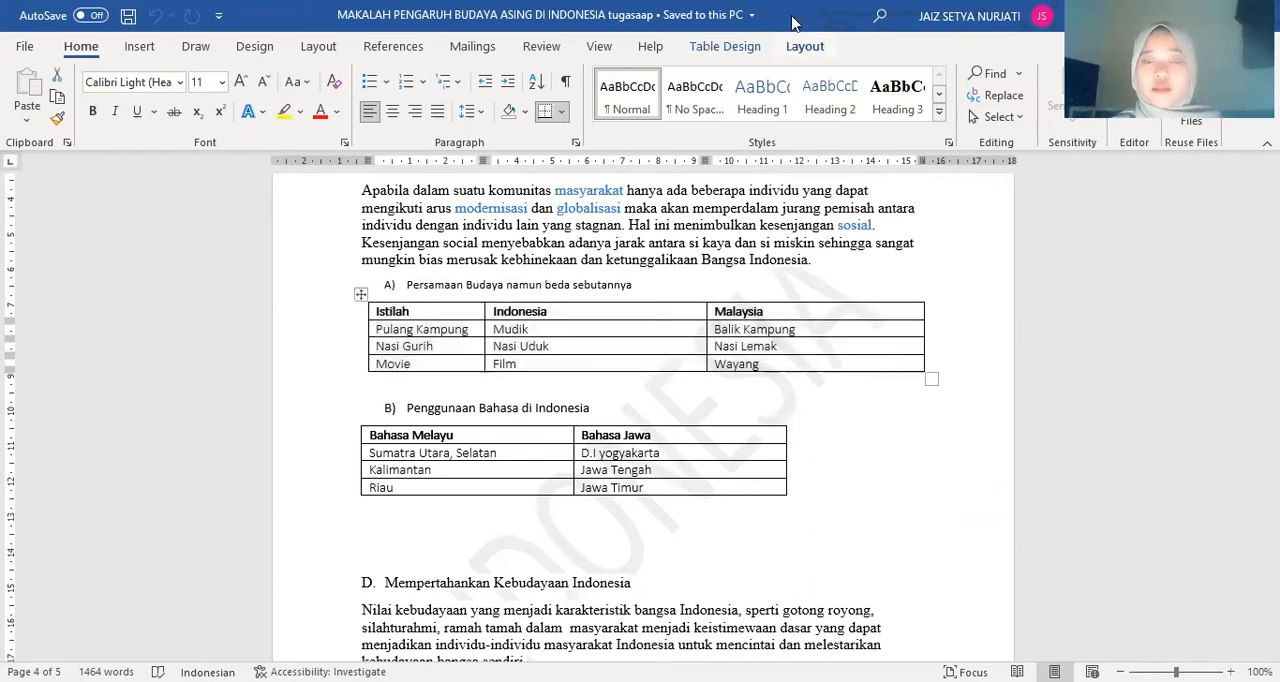
pyautogui.click(807, 46)
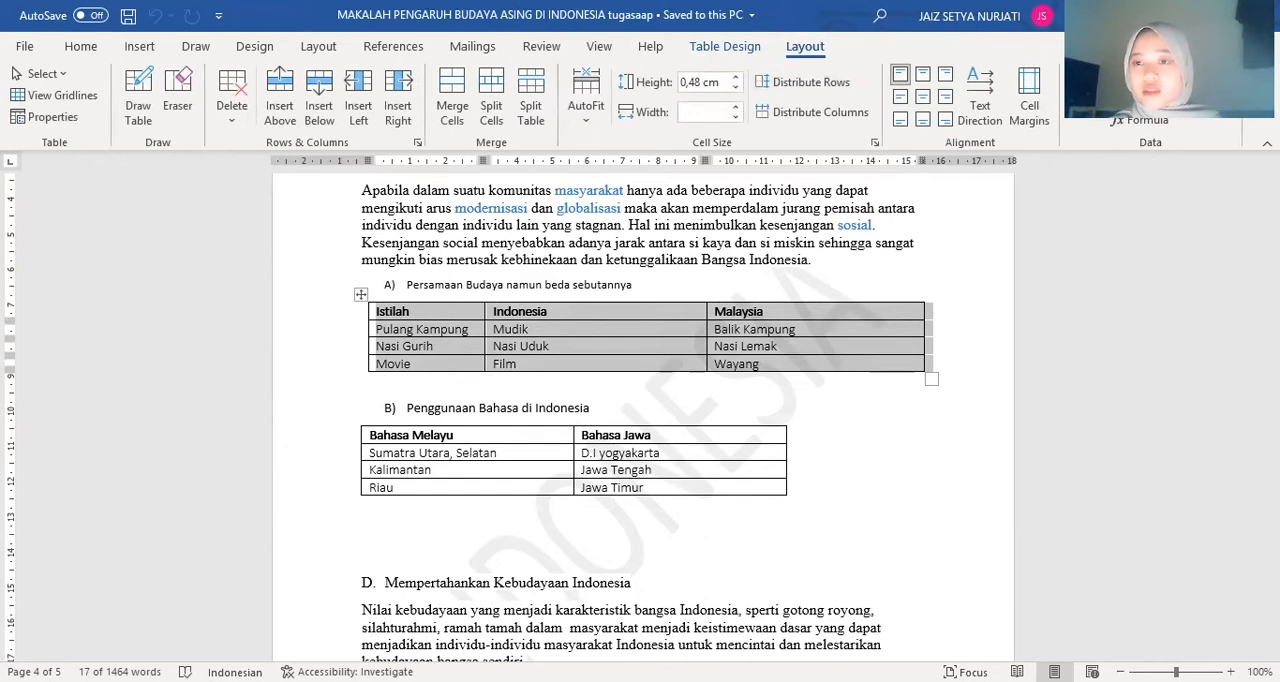
pyautogui.click(1157, 97)
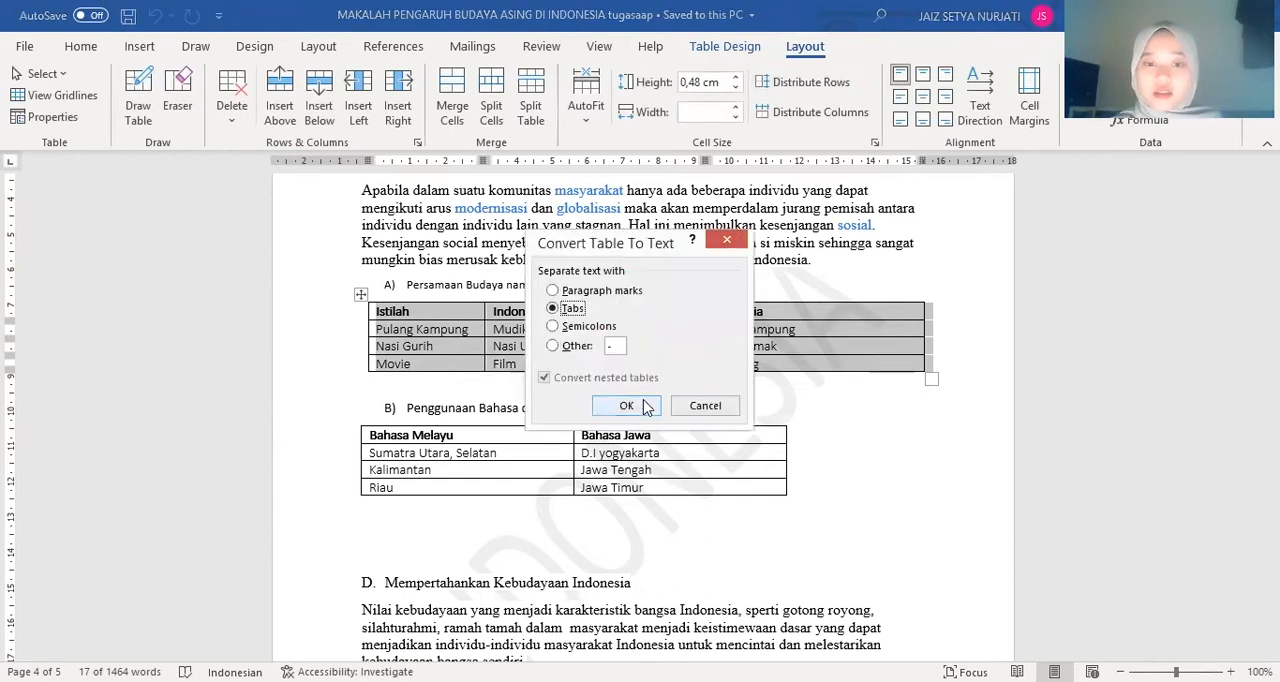
pyautogui.click(626, 405)
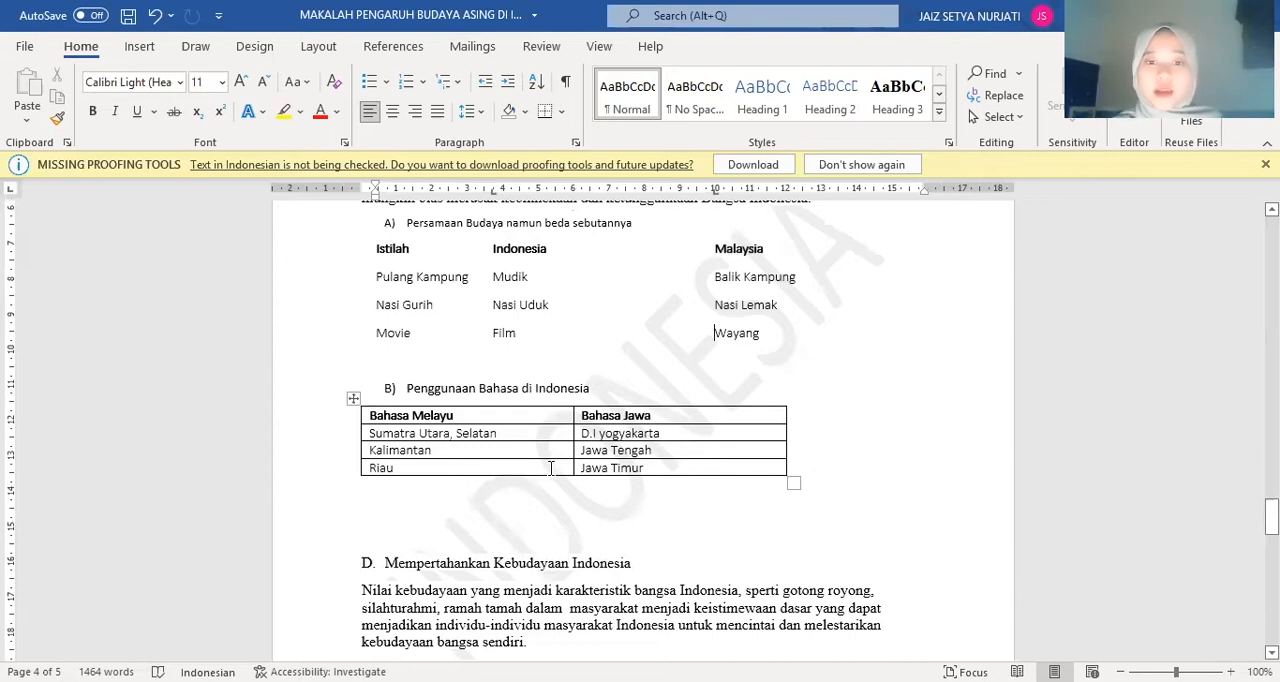
# Set the column width of the whole "Penggunaan Bahasa di Indonesia" table to 2,5 cm
pyautogui.click(353, 398)
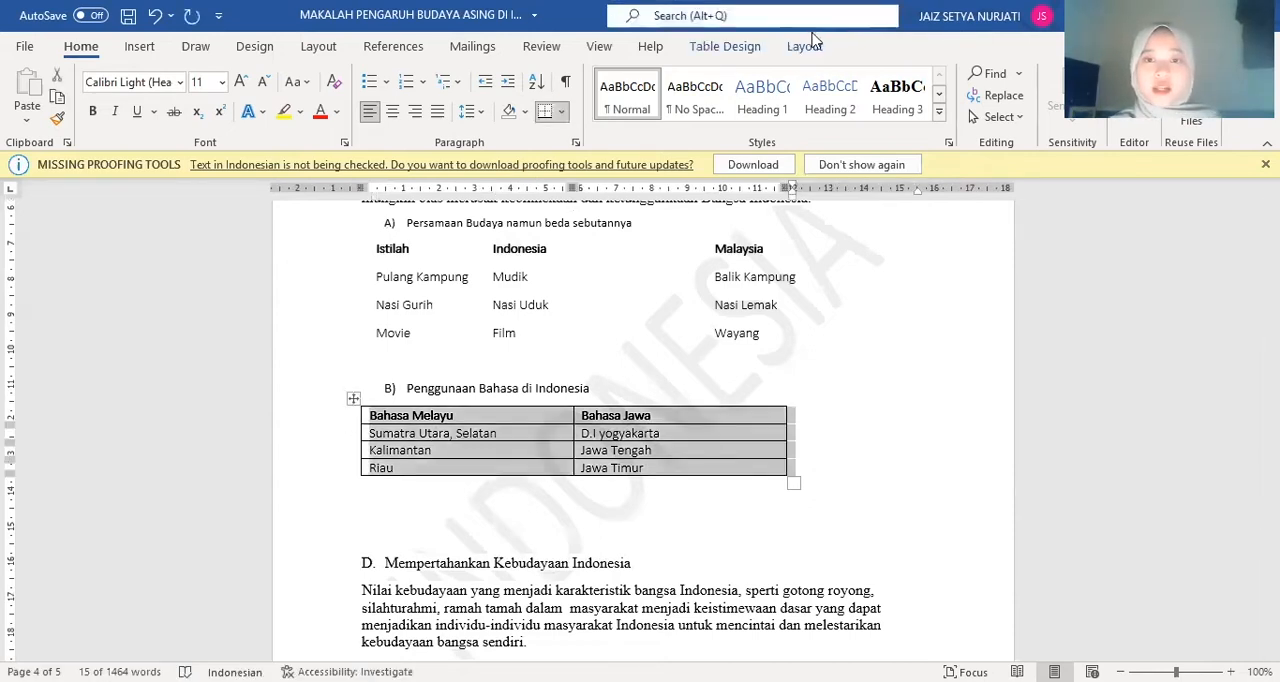
pyautogui.click(812, 46)
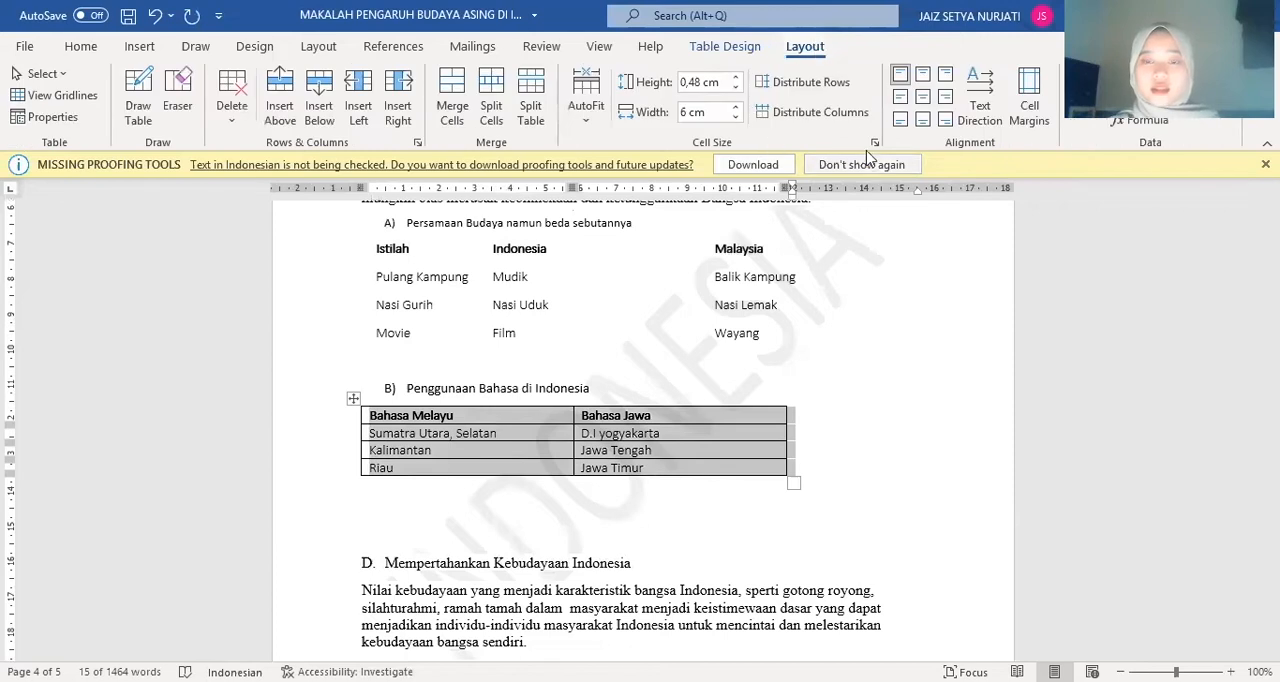
pyautogui.doubleClick(688, 112)
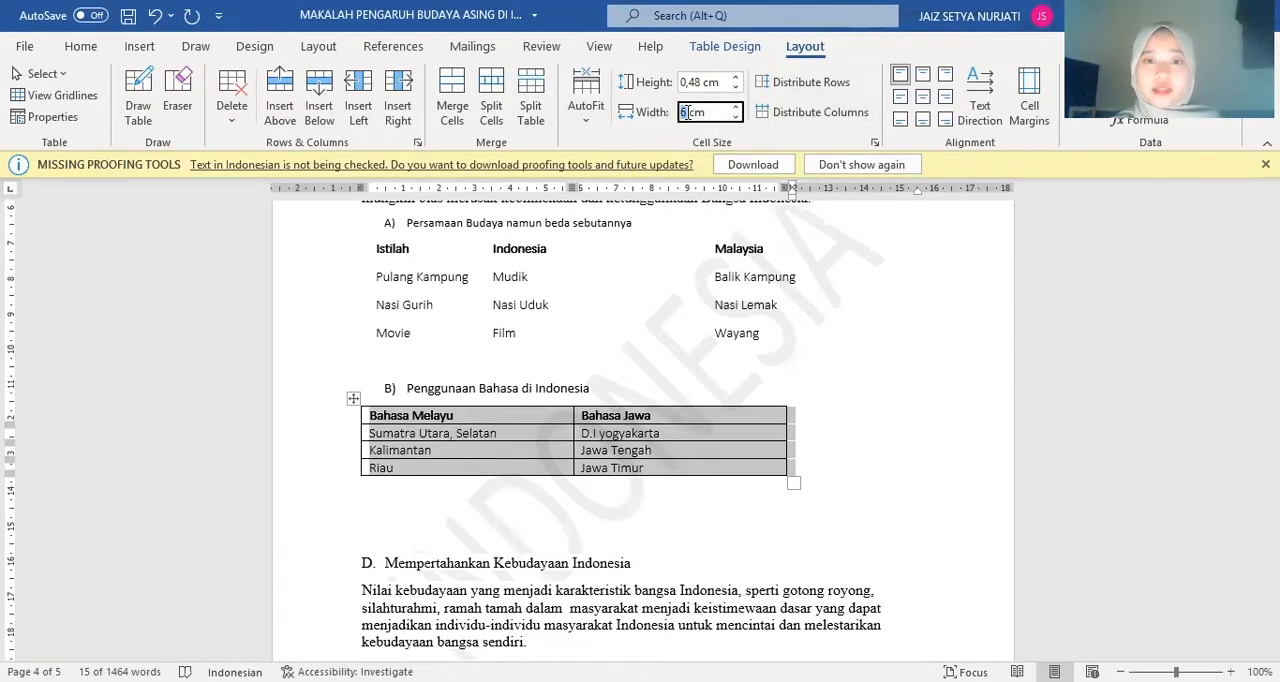
pyautogui.press('BackSpace')
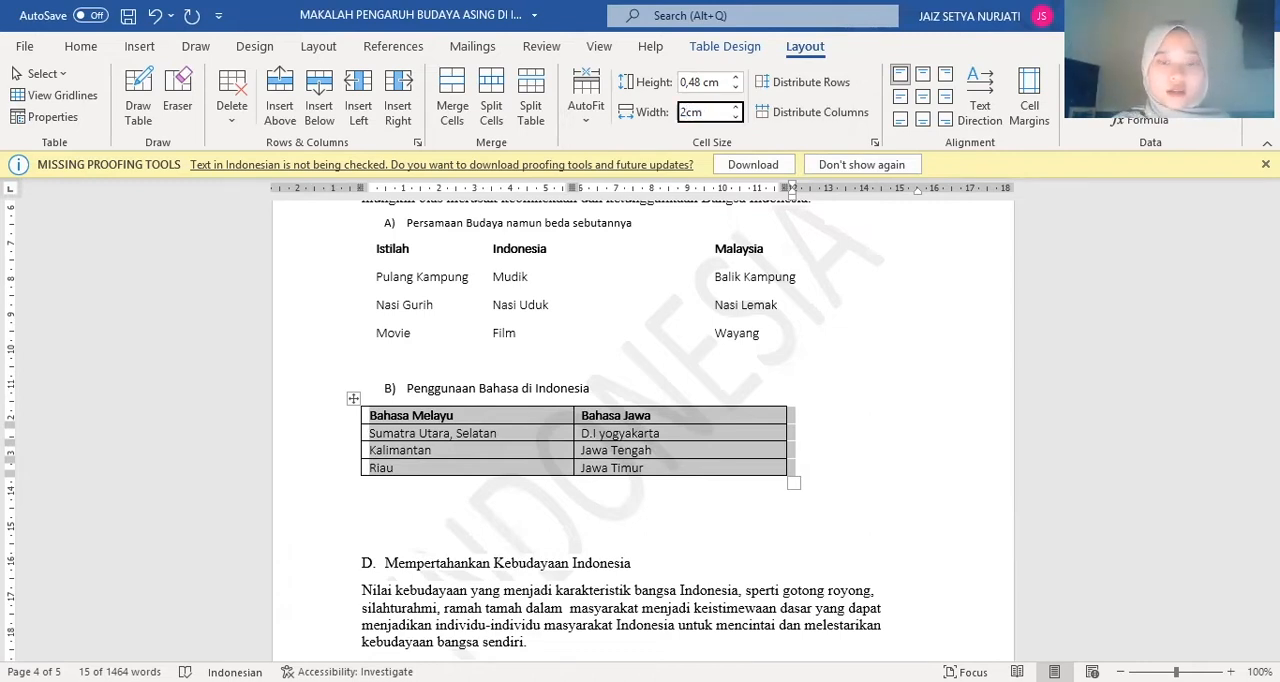
pyautogui.write('2,5')
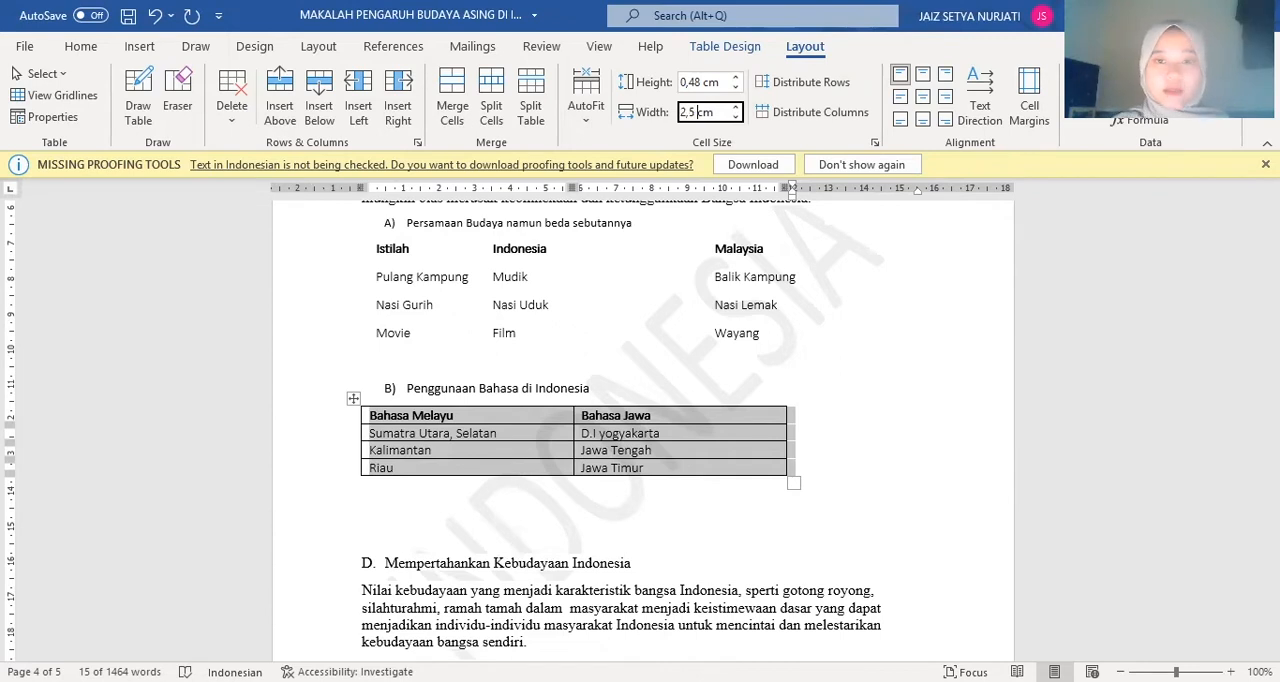
pyautogui.press('Return')
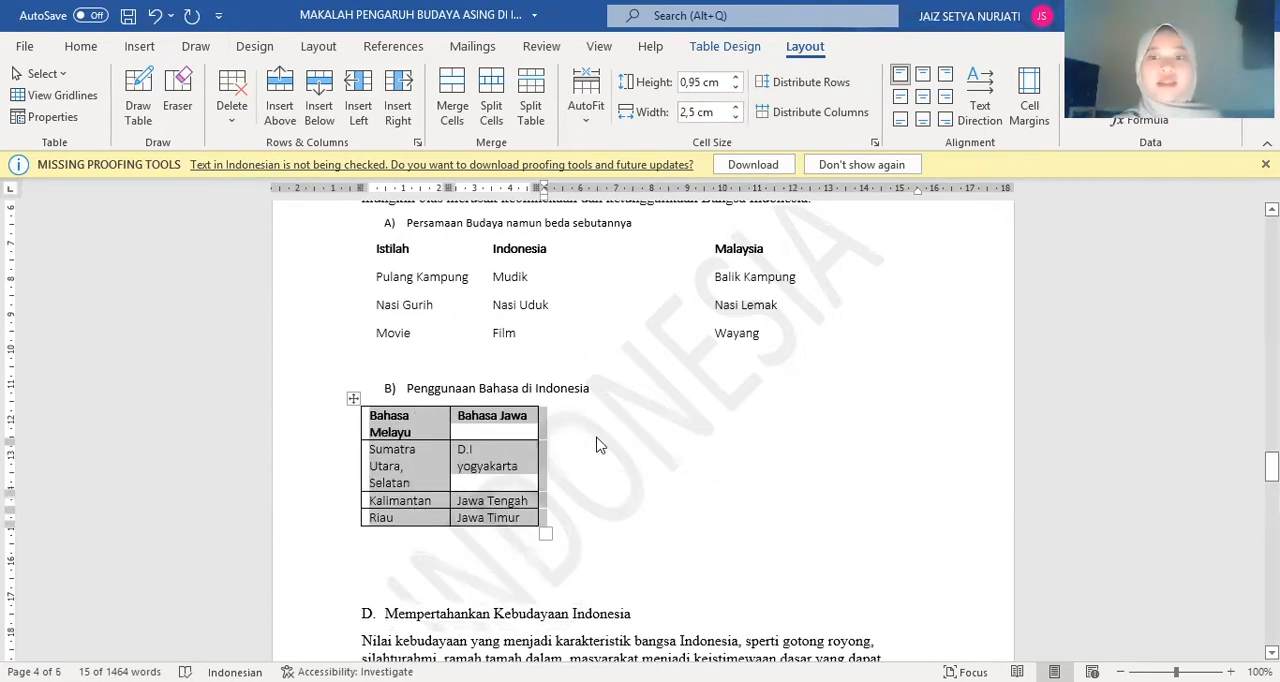
pyautogui.click(655, 486)
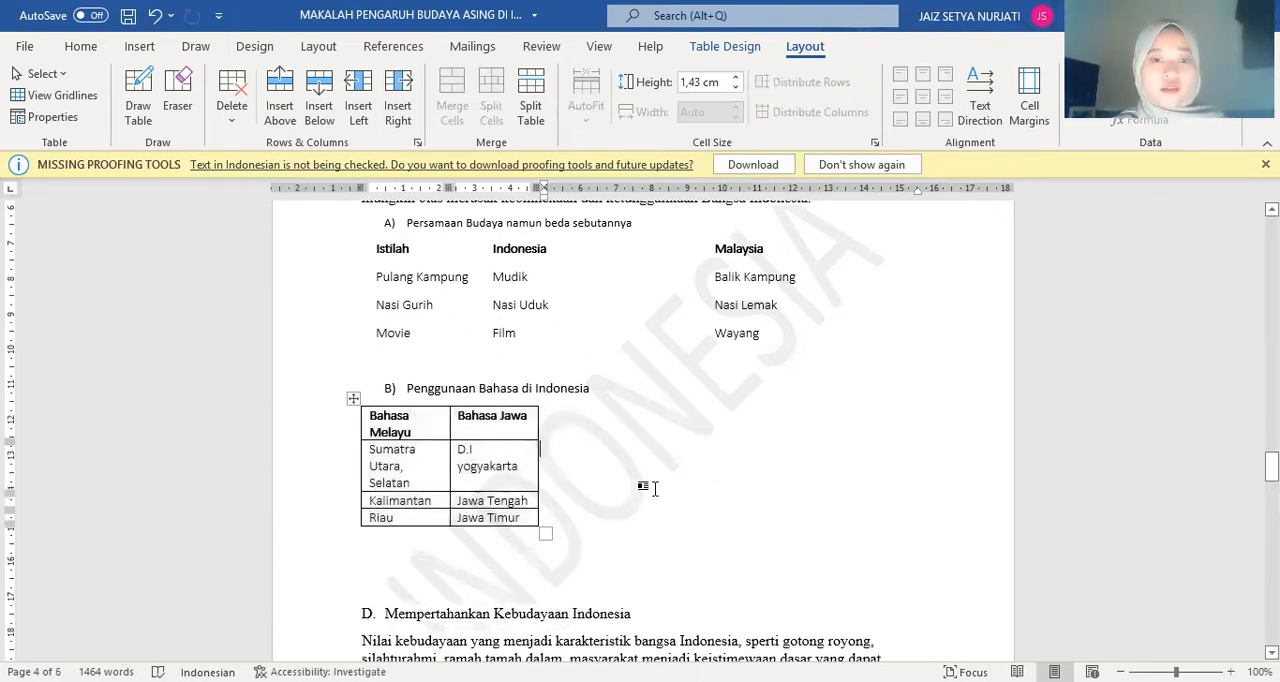
# Set up a find and replace with "asing" as both the search text and the replacement text
pyautogui.scroll(-1, 657, 489)
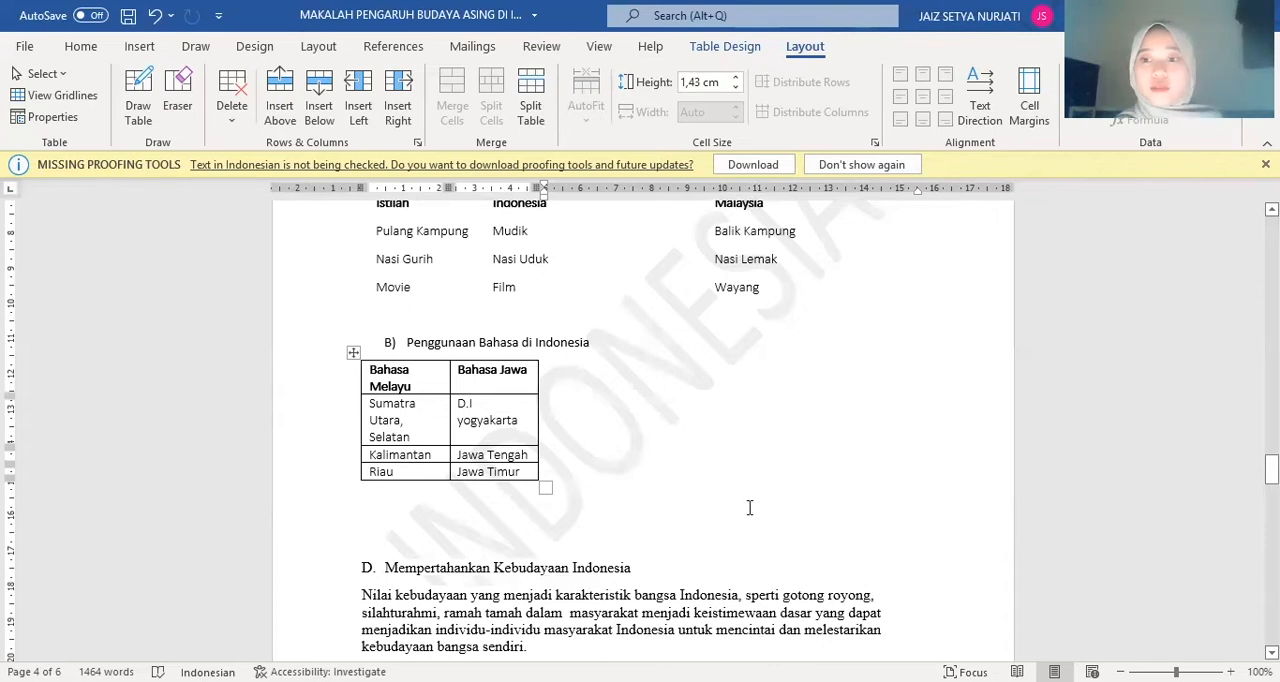
pyautogui.scroll(-1, 749, 508)
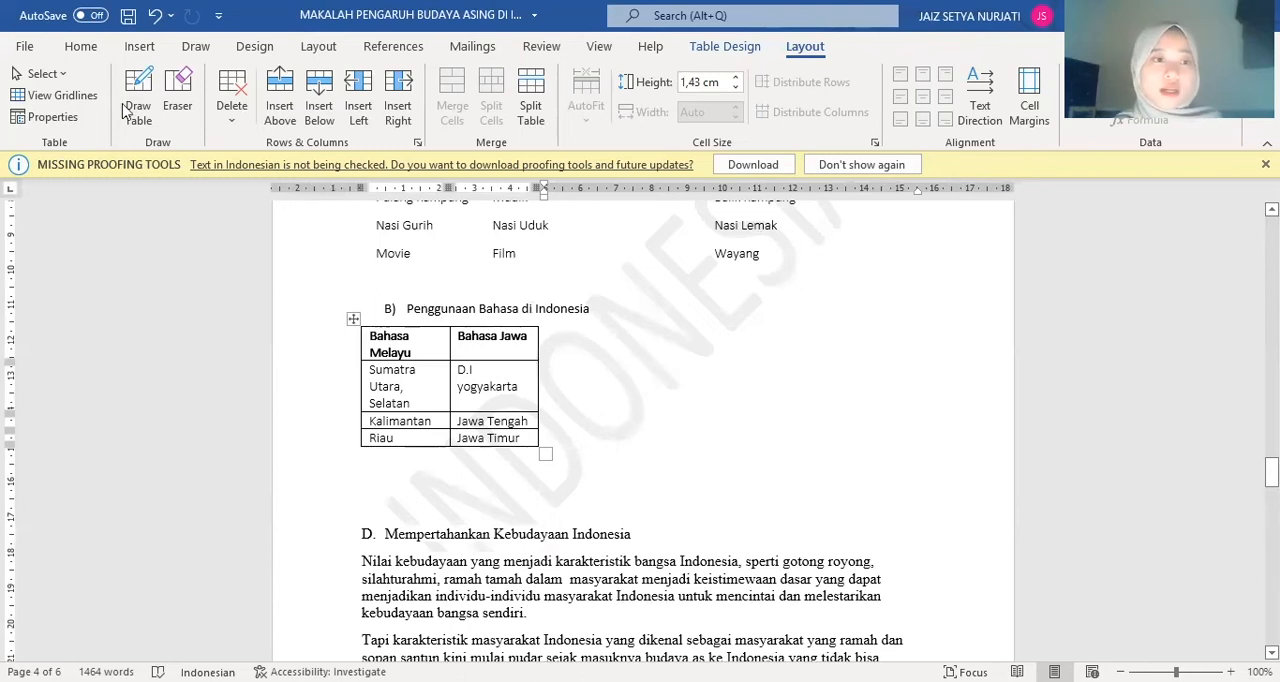
pyautogui.click(81, 47)
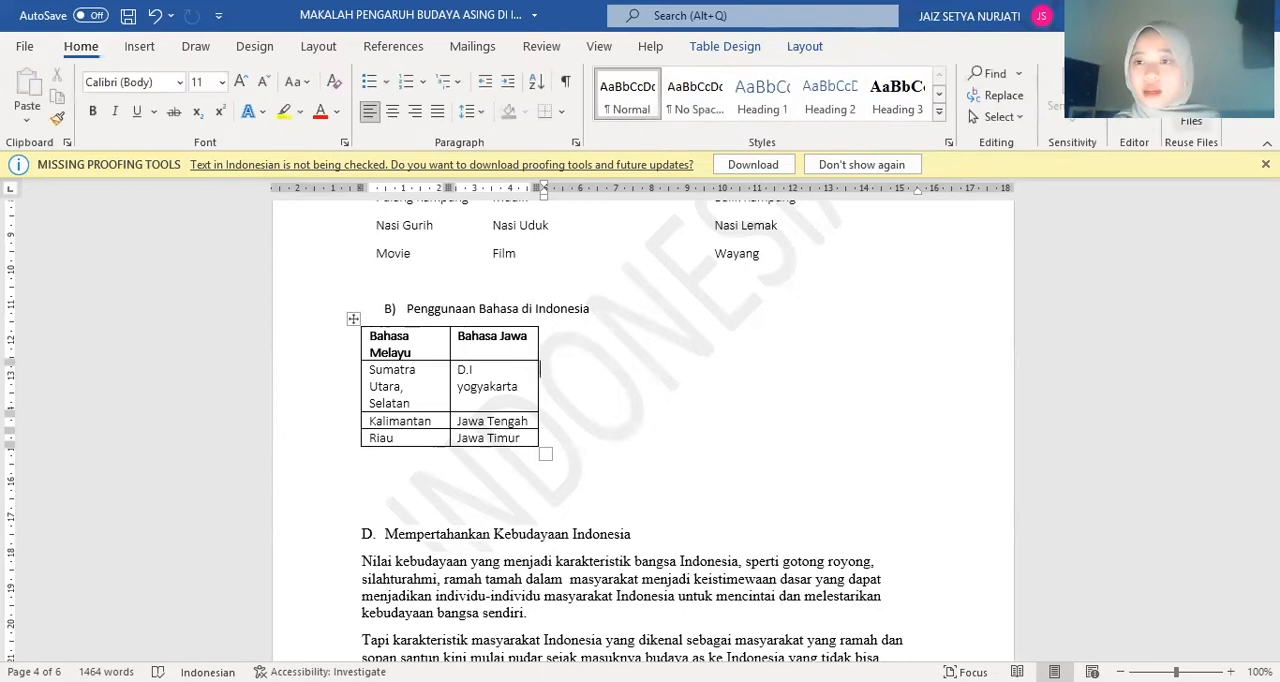
pyautogui.click(1012, 93)
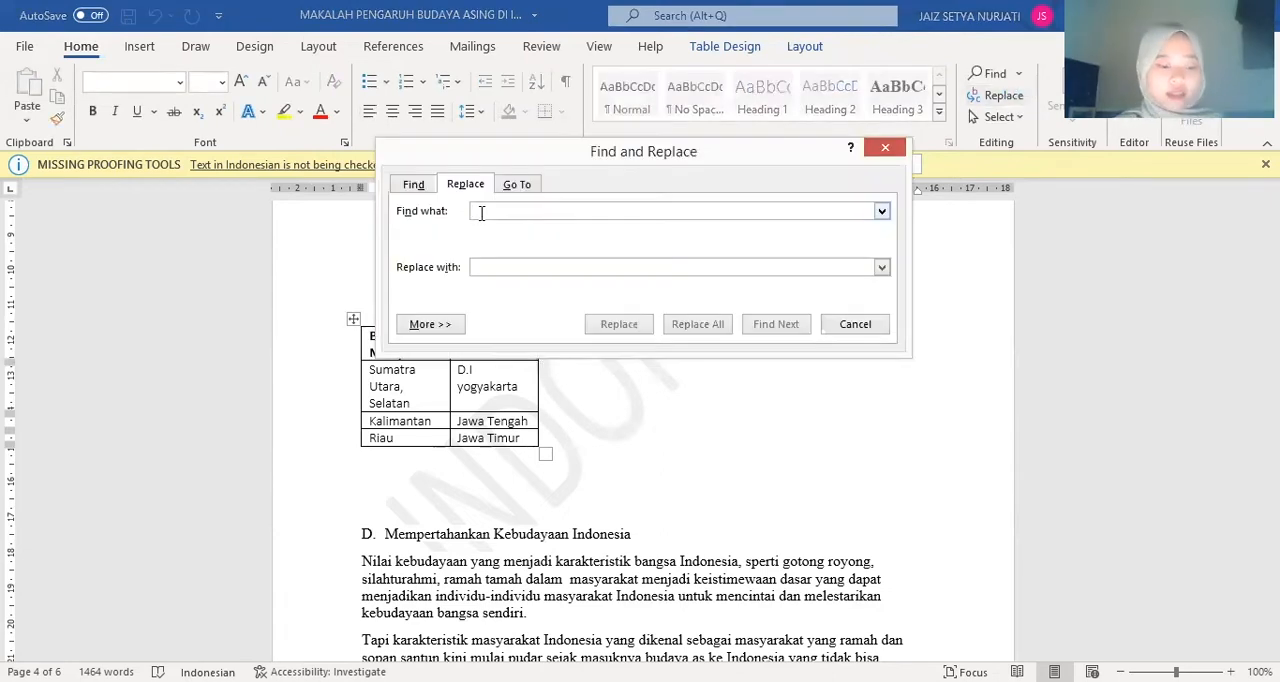
pyautogui.write('as')
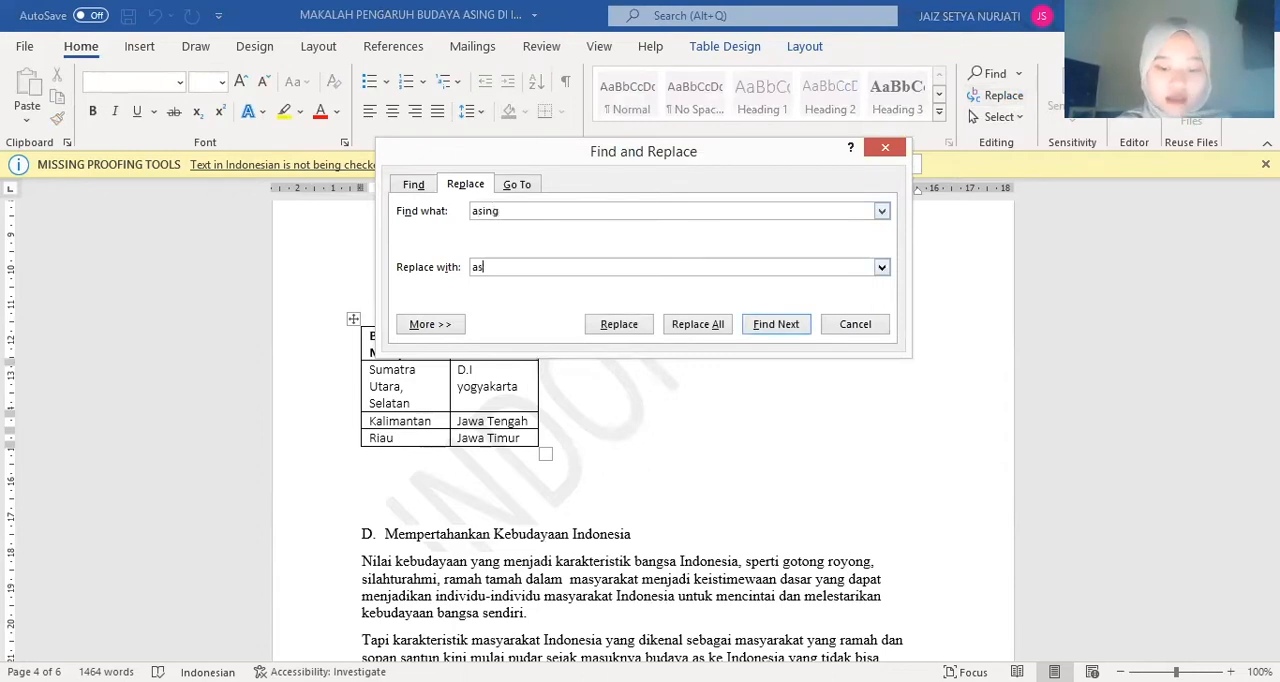
pyautogui.write('asing')
# Give the replacement text the Italic font style, replace all occurrences in the document, and close Find and Replace
pyautogui.click(430, 324)
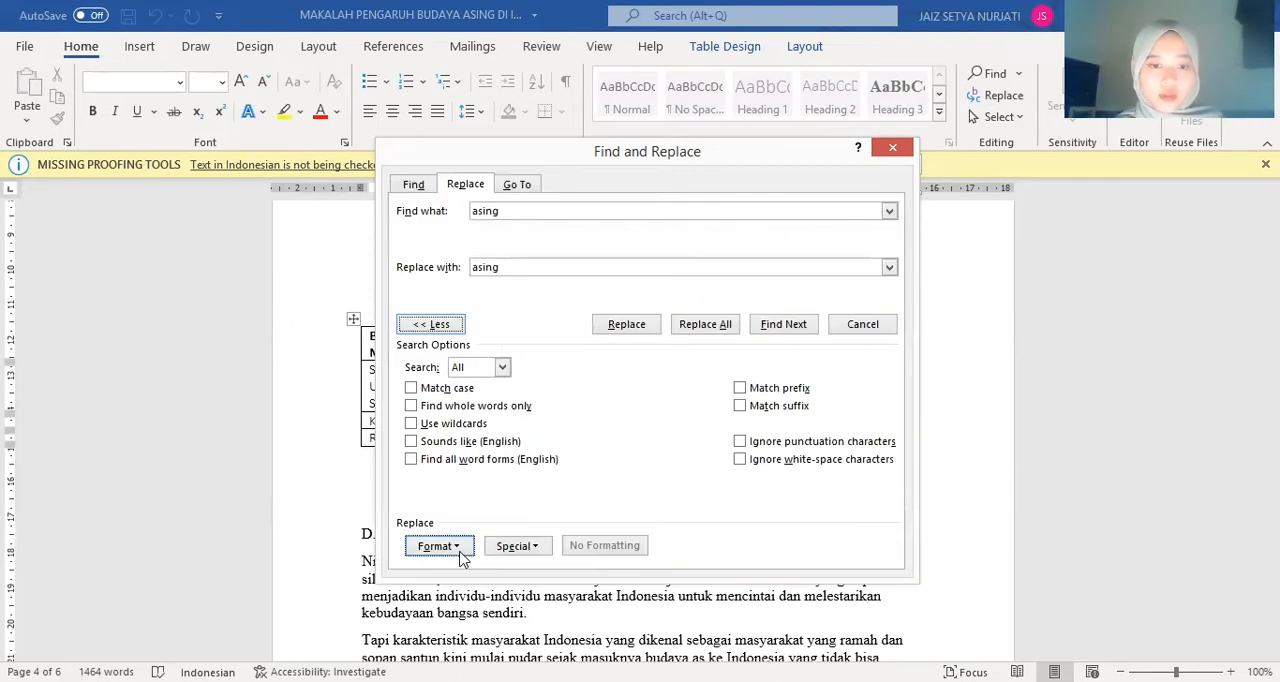
pyautogui.click(438, 545)
pyautogui.click(455, 395)
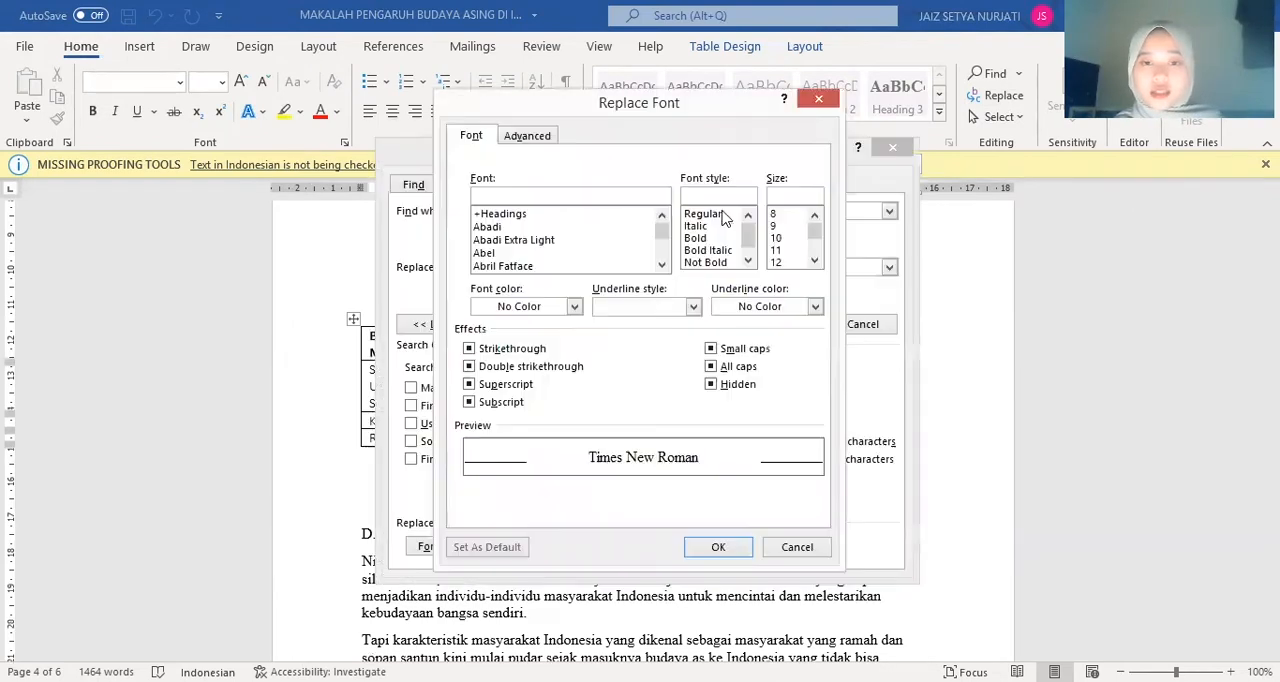
pyautogui.click(695, 226)
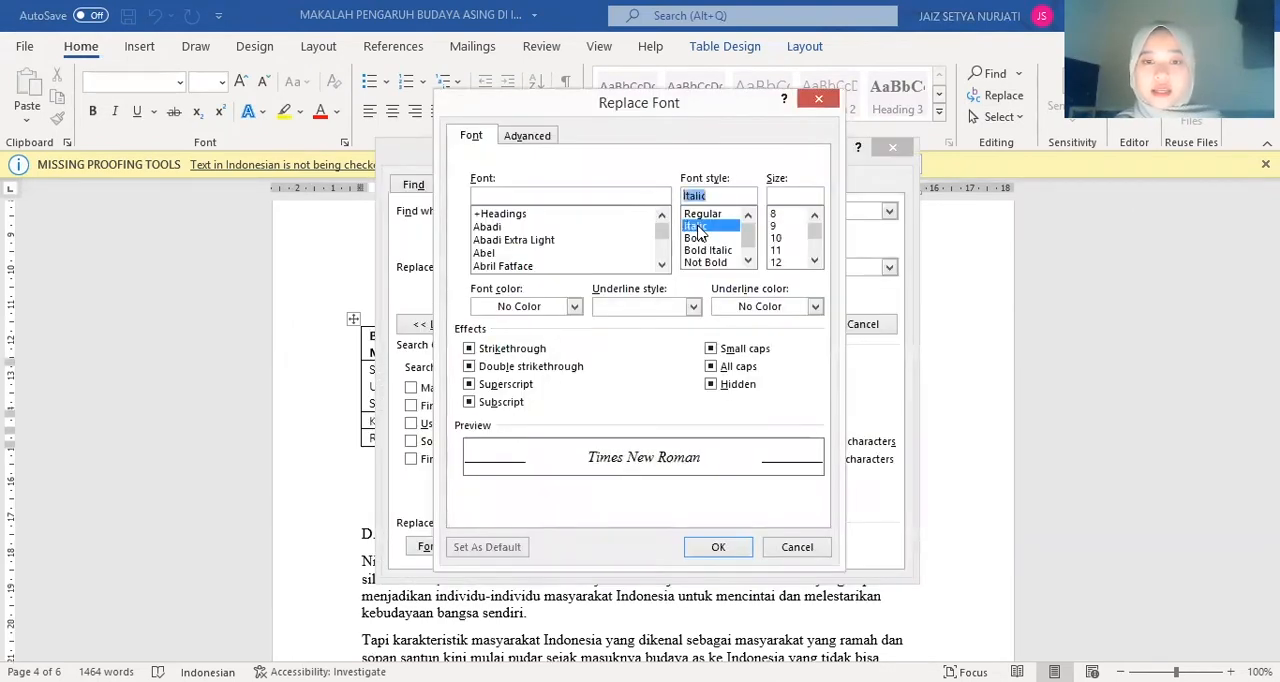
pyautogui.click(718, 547)
pyautogui.click(727, 330)
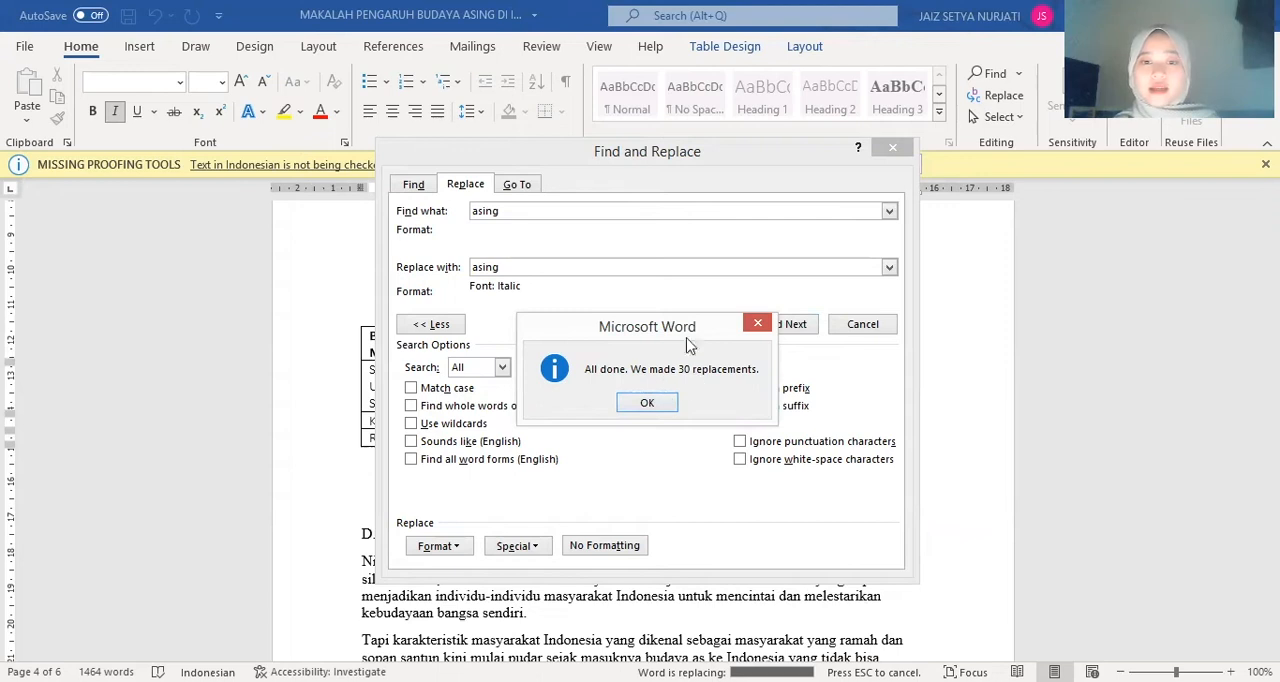
pyautogui.click(645, 404)
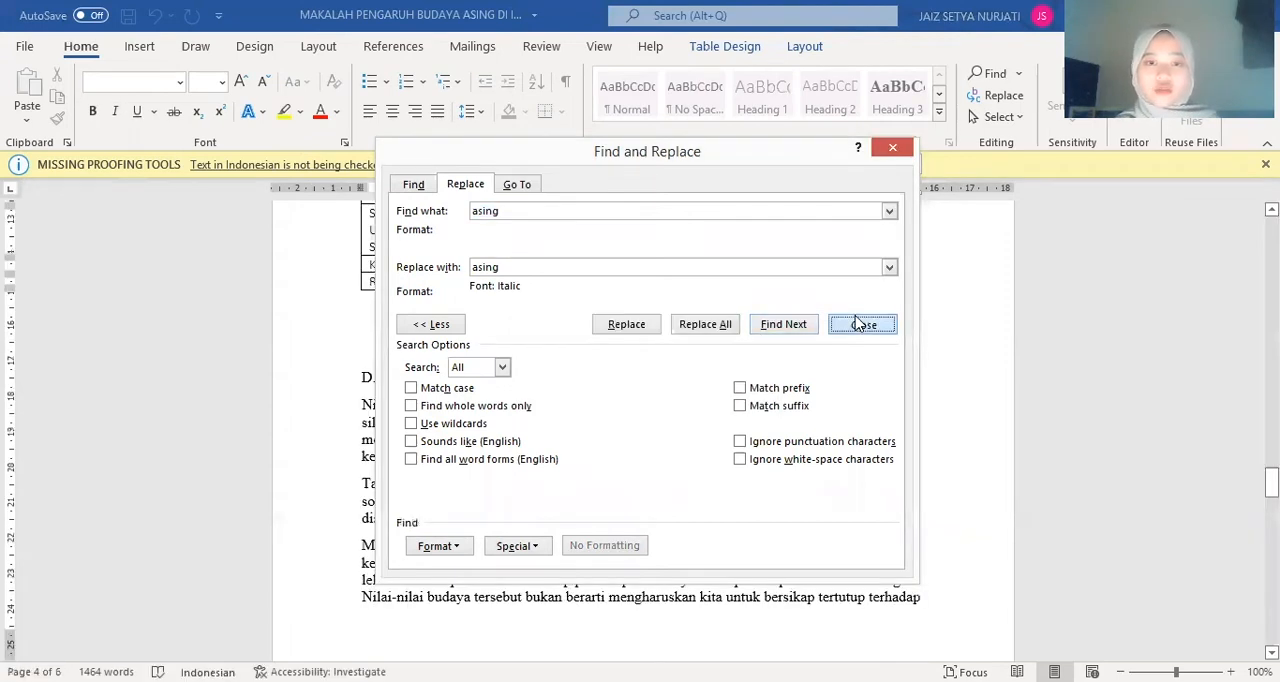
pyautogui.click(862, 324)
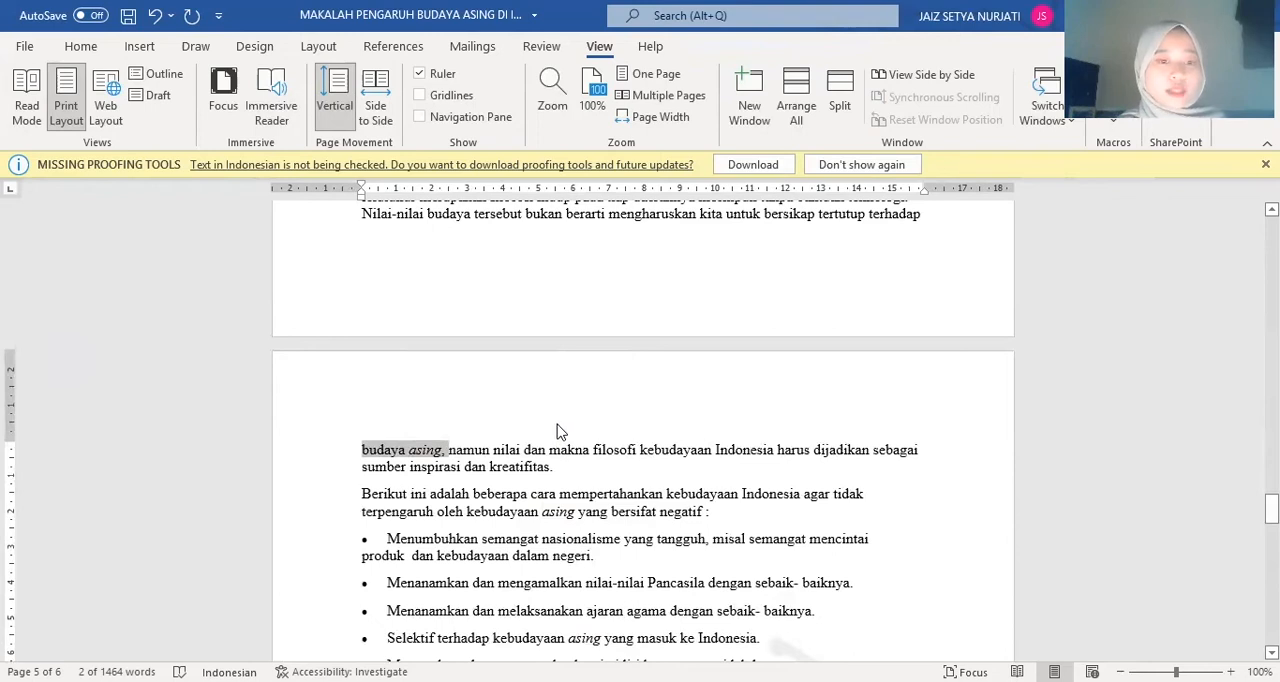
# Insert a page break before the title "MAKALAH PENGARUH BUDAYA ASING DI INDONESIA" to create a blank first page
pyautogui.scroll(1, 558, 431)
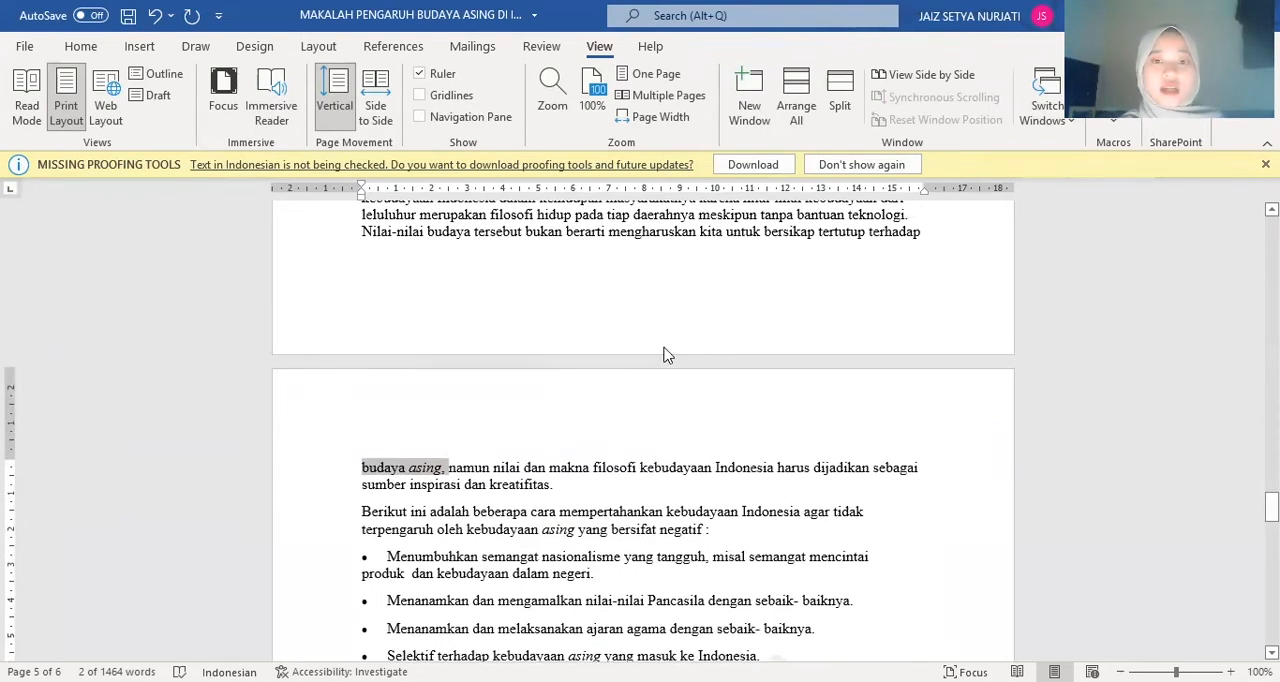
pyautogui.scroll(10, 666, 354)
pyautogui.scroll(20, 708, 500)
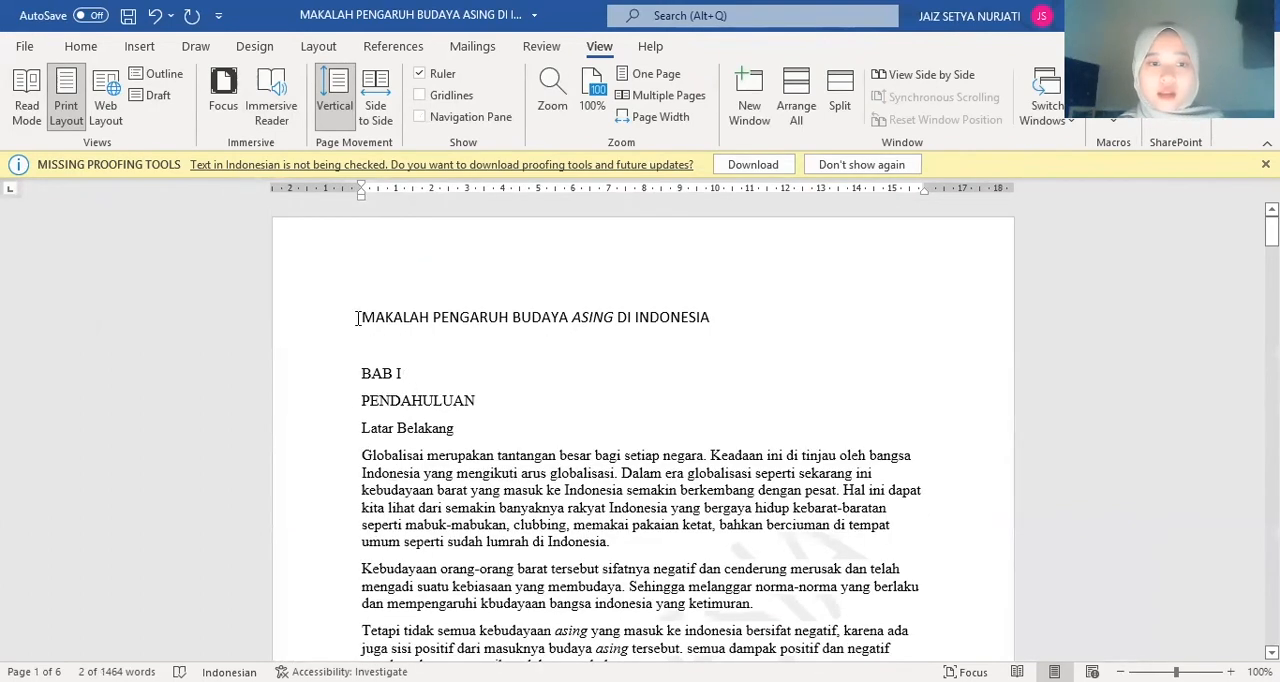
pyautogui.hotkey('ctrl', 'Return')
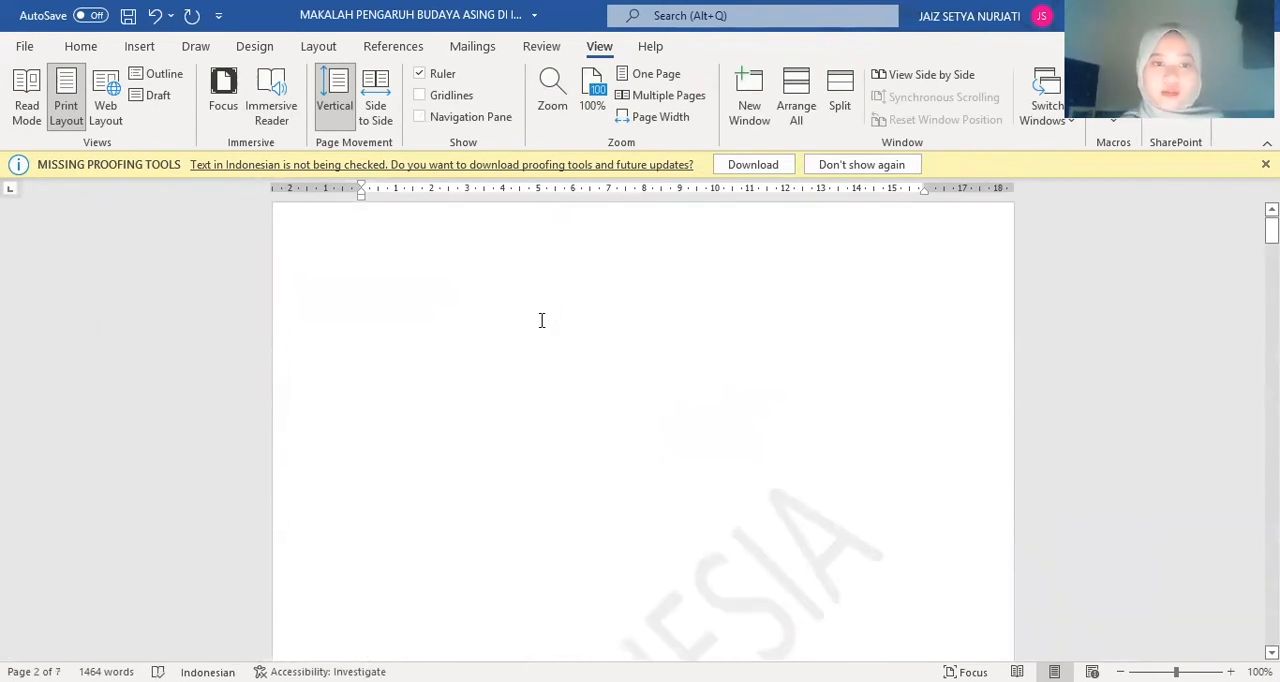
pyautogui.scroll(1, 542, 320)
# Try to insert the Automatic Table 1 table of contents ahead of the paper's title, and undo the insertion
pyautogui.click(509, 334)
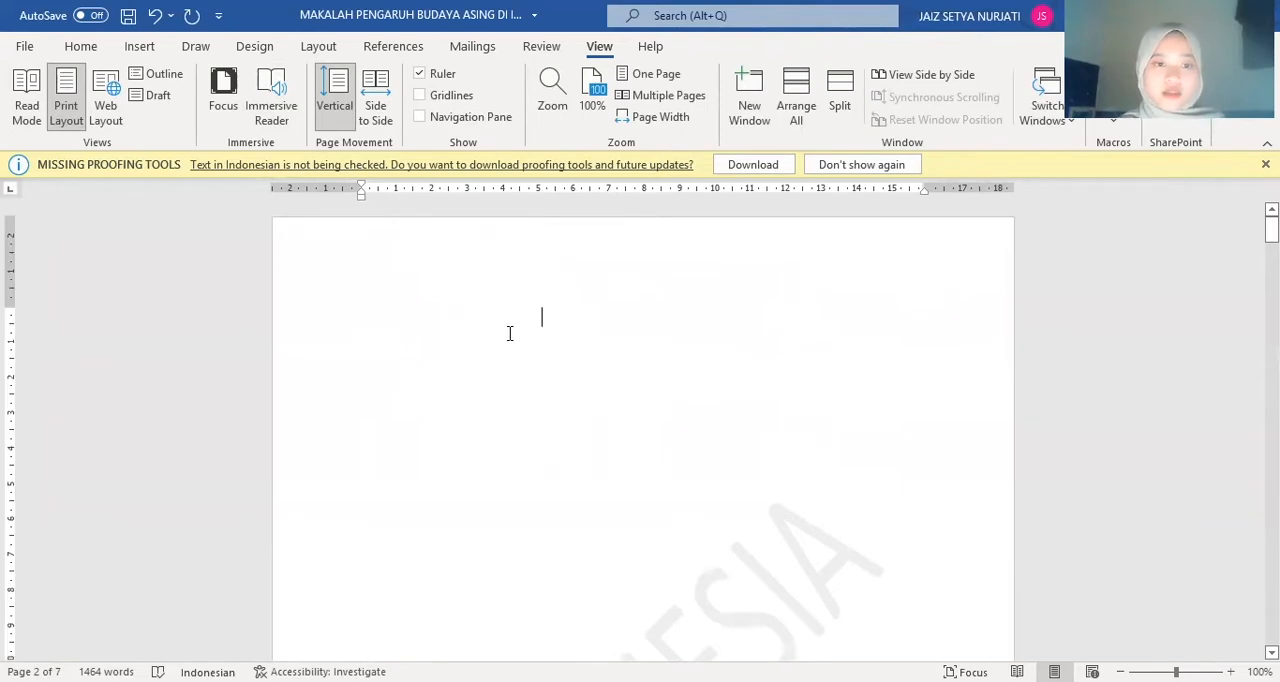
pyautogui.click(393, 47)
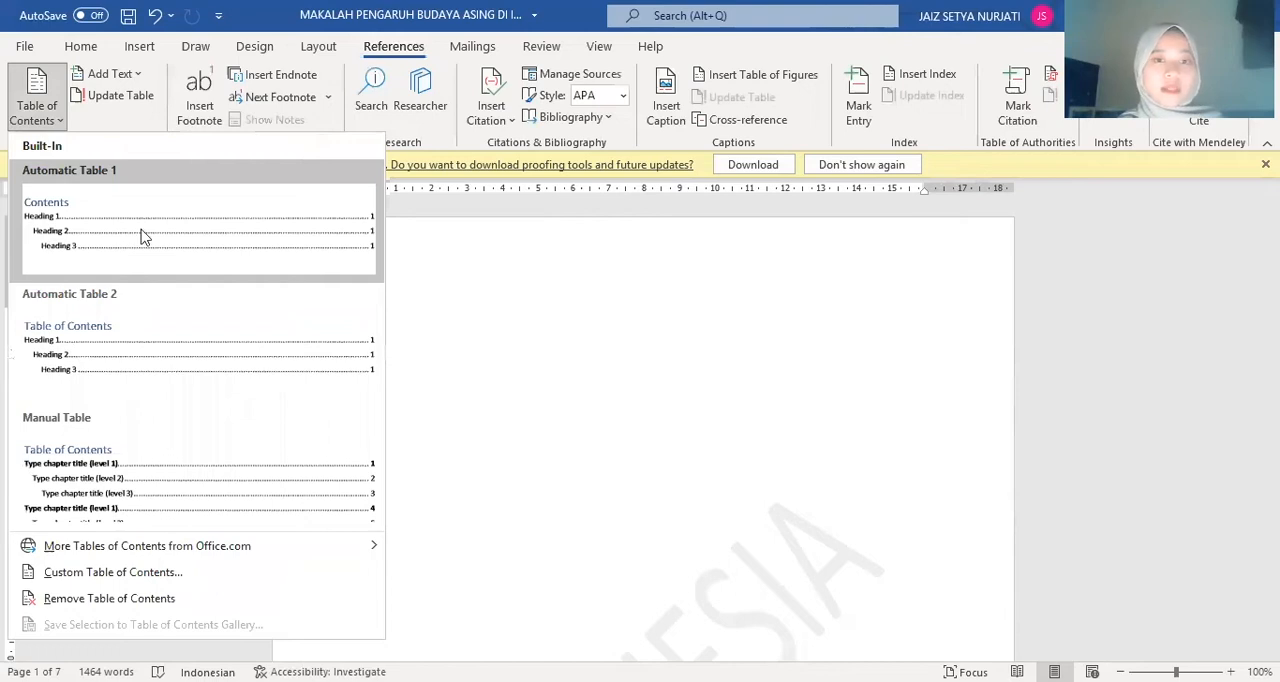
pyautogui.click(142, 236)
pyautogui.scroll(-10, 594, 434)
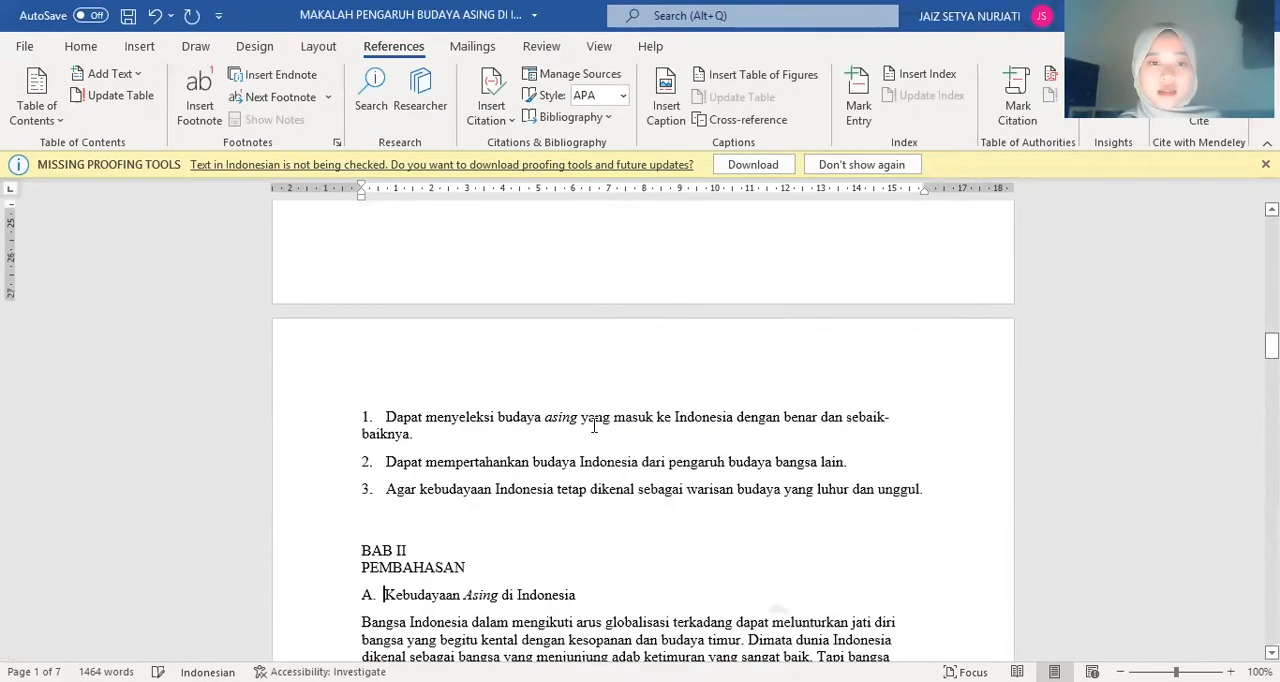
pyautogui.scroll(2, 593, 425)
pyautogui.scroll(8, 593, 425)
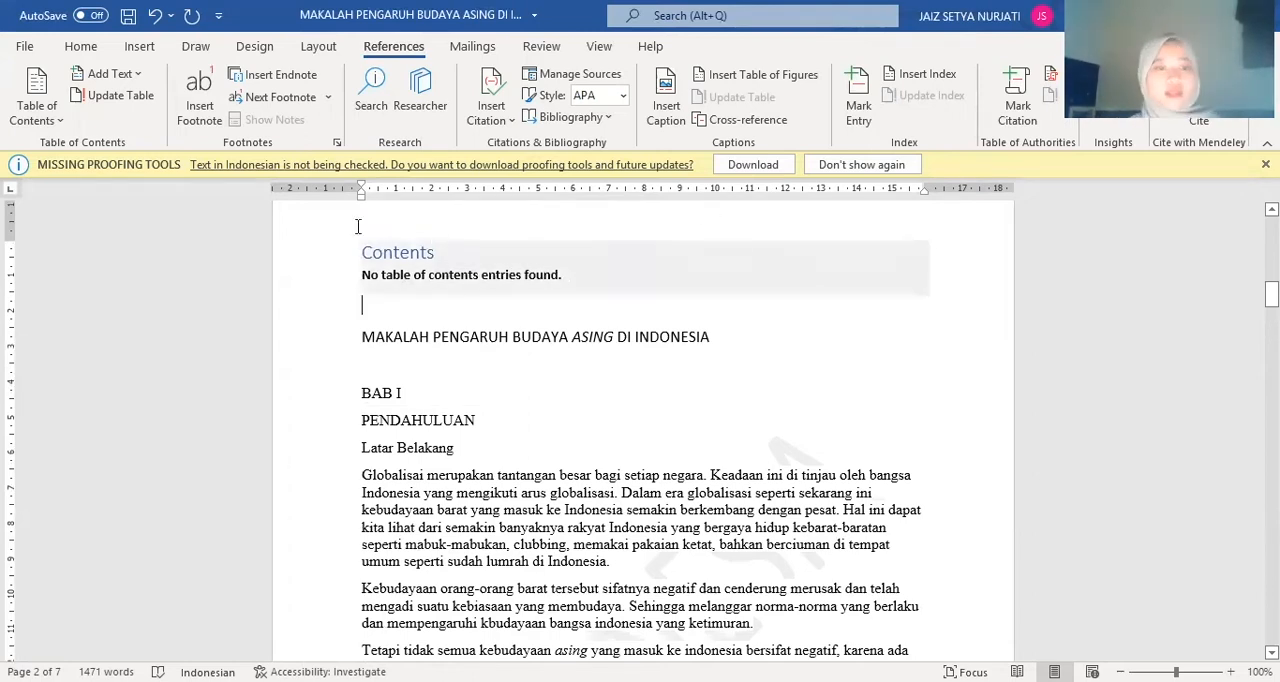
pyautogui.click(155, 14)
# Apply the Title style to the document title "MAKALAH PENGARUH BUDAYA ASING DI INDONESIA"
pyautogui.moveTo(362, 312); pyautogui.dragTo(762, 300)
pyautogui.click(80, 46)
pyautogui.click(952, 130)
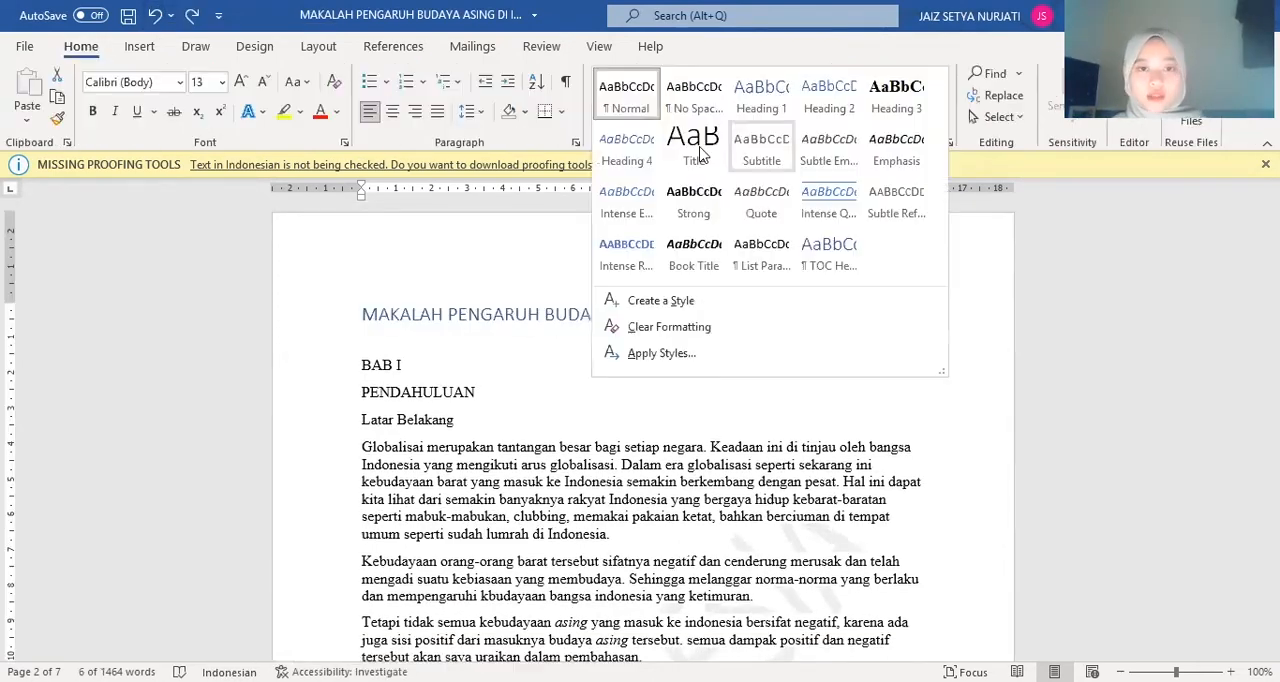
pyautogui.click(436, 422)
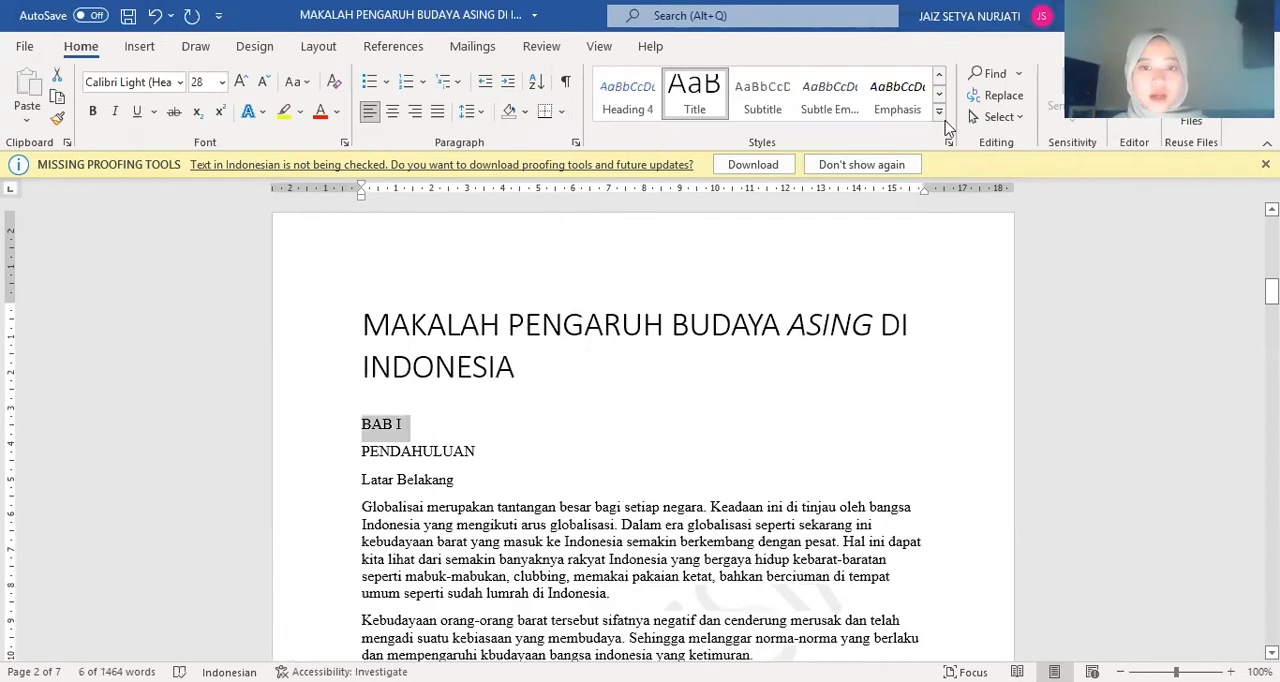
# Apply the Subtitle style to "BAB I" and the Heading 1 style to "PENDAHULUAN"
pyautogui.click(762, 95)
pyautogui.doubleClick(449, 454)
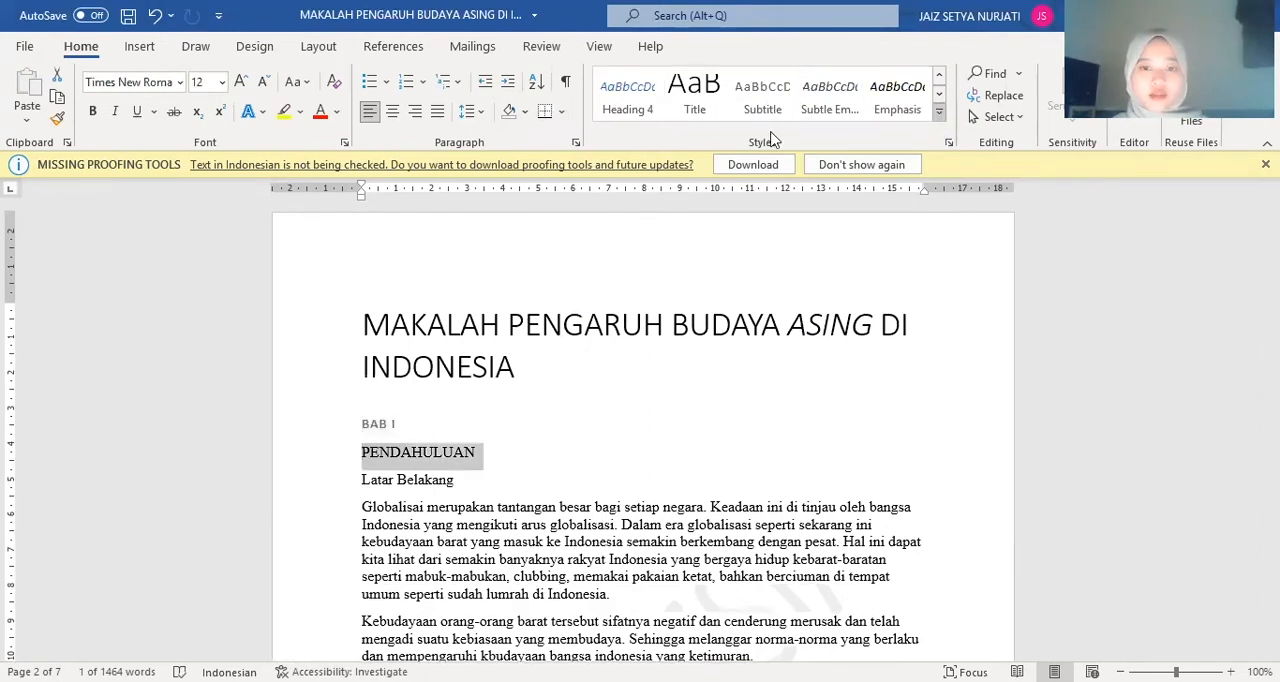
pyautogui.click(938, 111)
pyautogui.click(689, 89)
# Apply the Heading 2 style to "Latar Belakang", "Rumusan Masalah" and "Tujuan" in the first chapter
pyautogui.moveTo(362, 484); pyautogui.dragTo(491, 491)
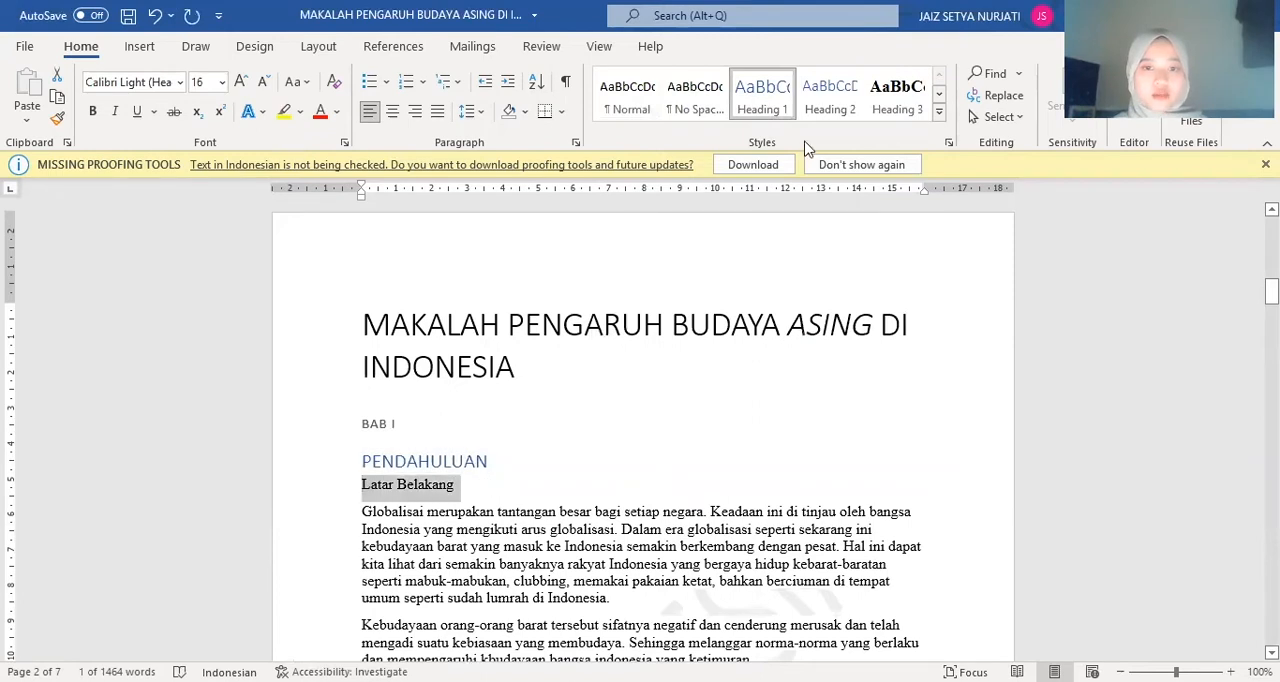
pyautogui.click(847, 80)
pyautogui.scroll(-5, 450, 400)
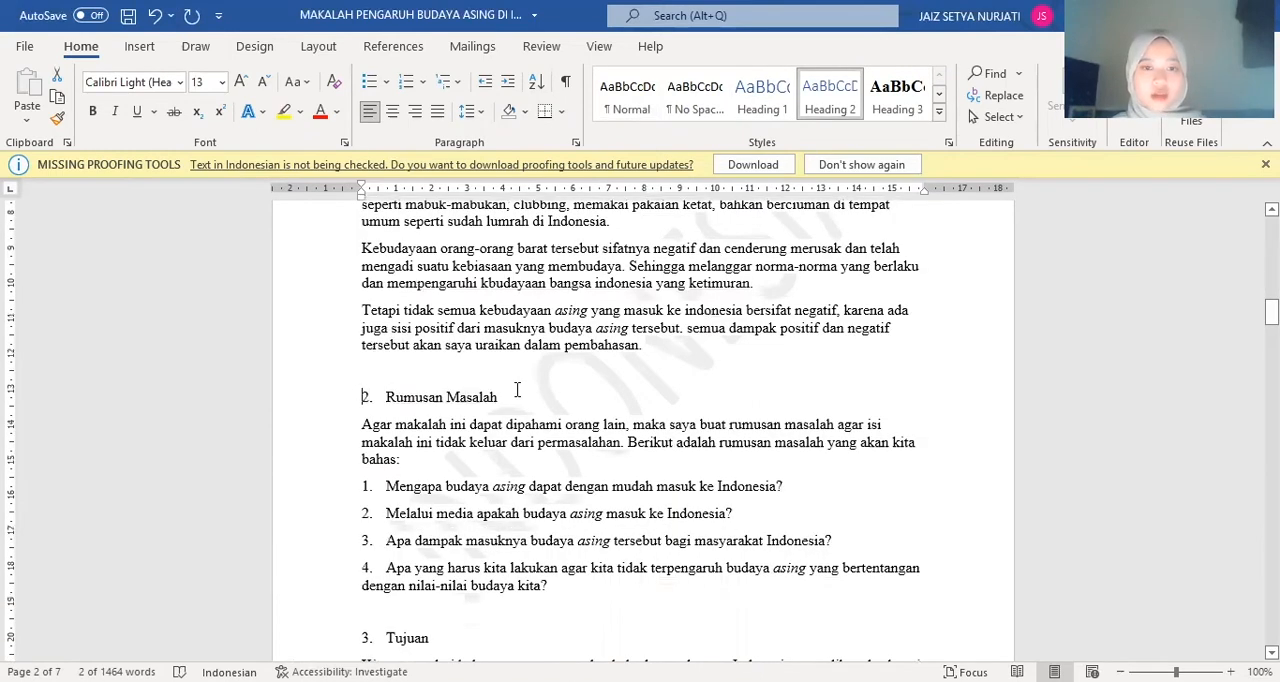
pyautogui.click(829, 95)
pyautogui.scroll(-5, 518, 390)
pyautogui.moveTo(362, 283); pyautogui.dragTo(466, 283)
pyautogui.click(829, 95)
pyautogui.scroll(-6, 450, 350)
pyautogui.click(385, 318)
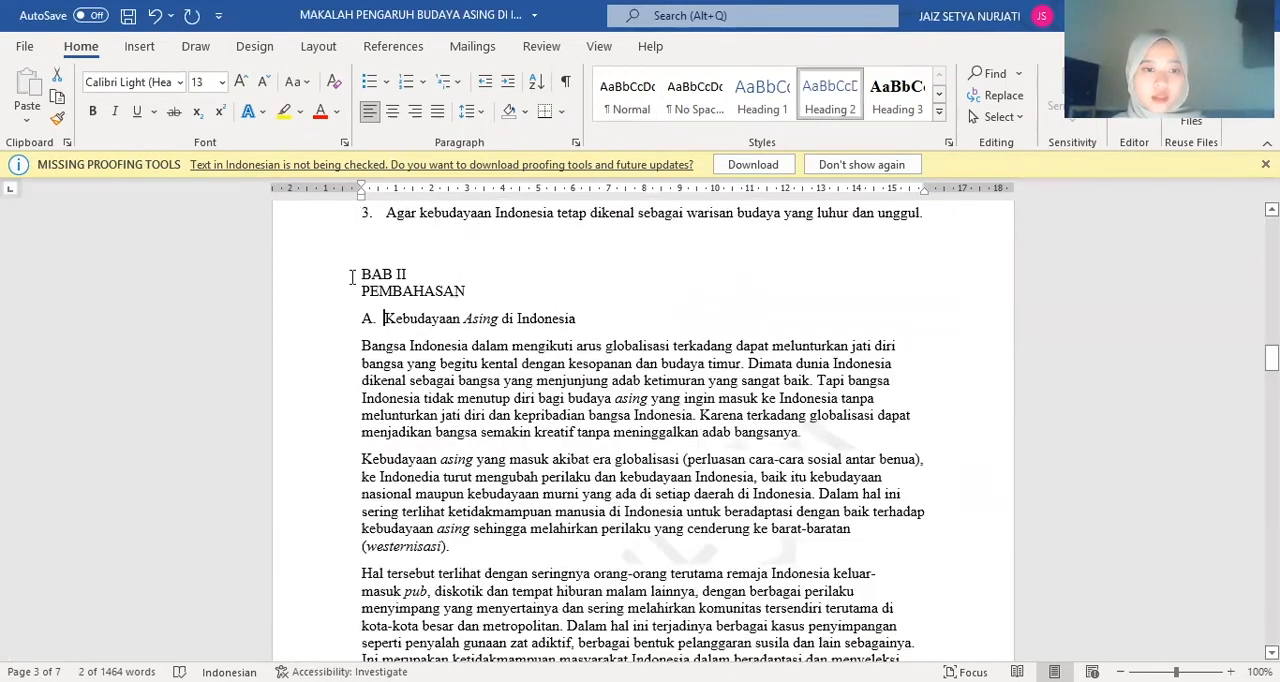
pyautogui.moveTo(352, 277); pyautogui.dragTo(448, 272)
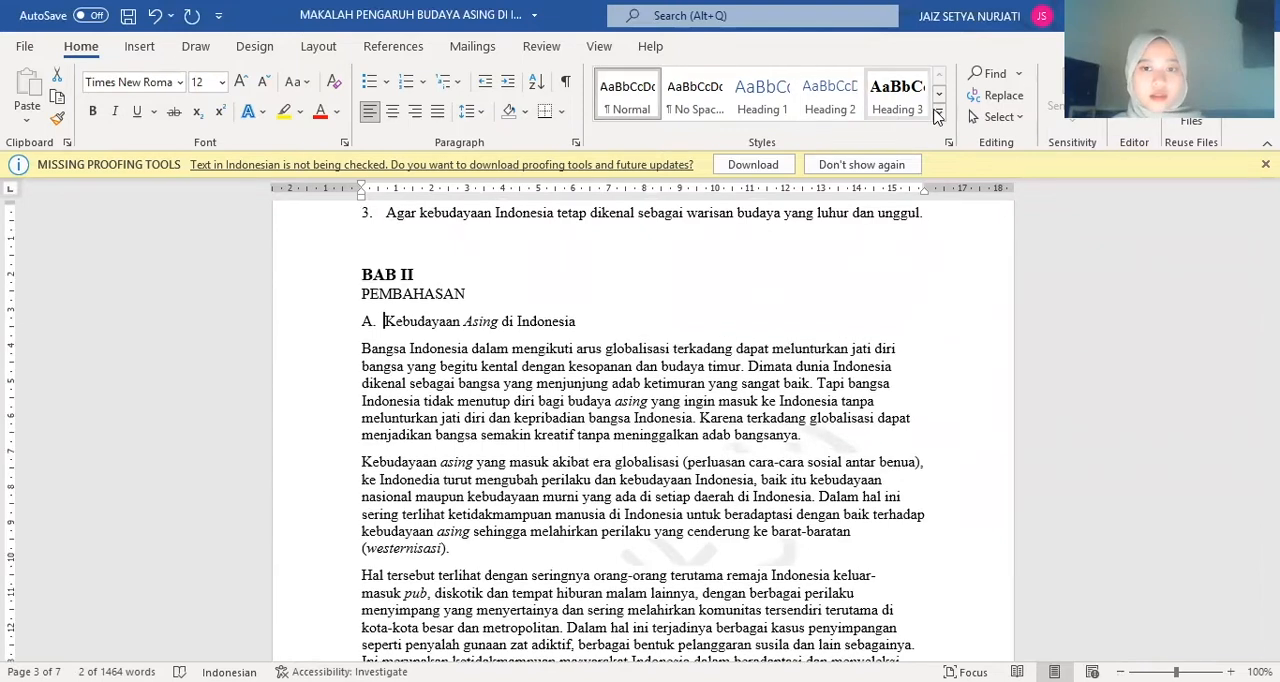
pyautogui.click(939, 111)
pyautogui.click(359, 279)
pyautogui.click(361, 277)
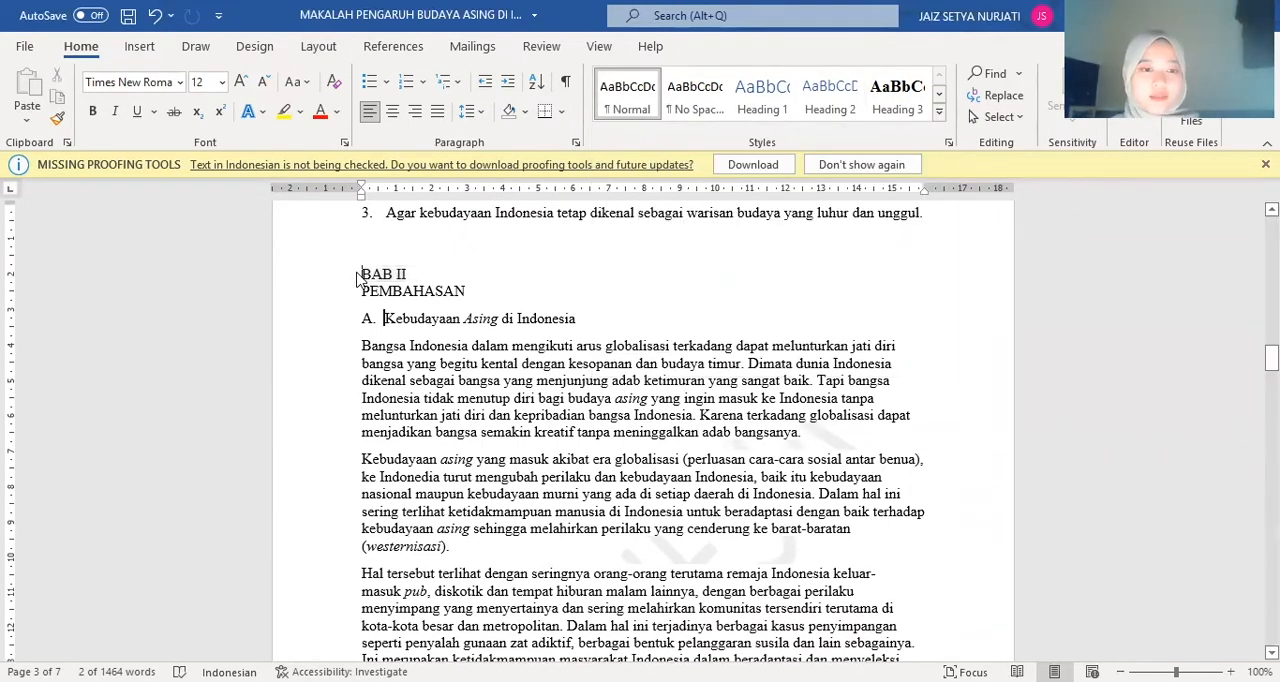
pyautogui.moveTo(364, 273); pyautogui.dragTo(435, 270)
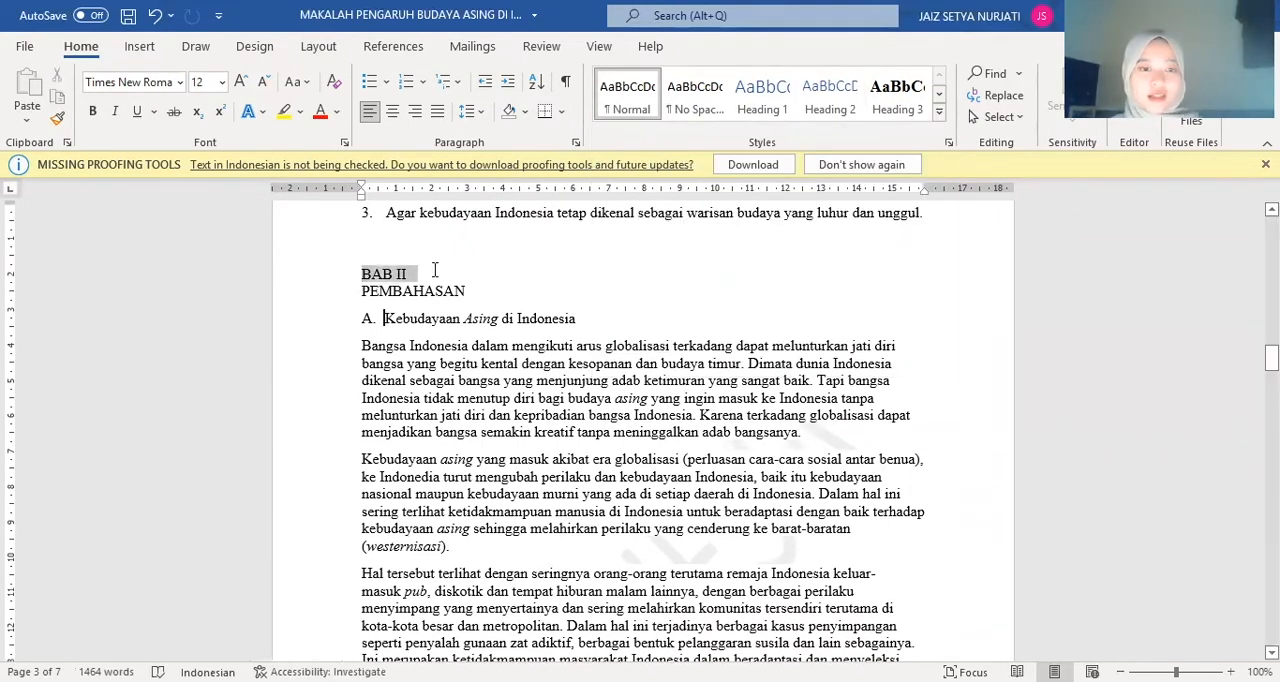
pyautogui.click(939, 117)
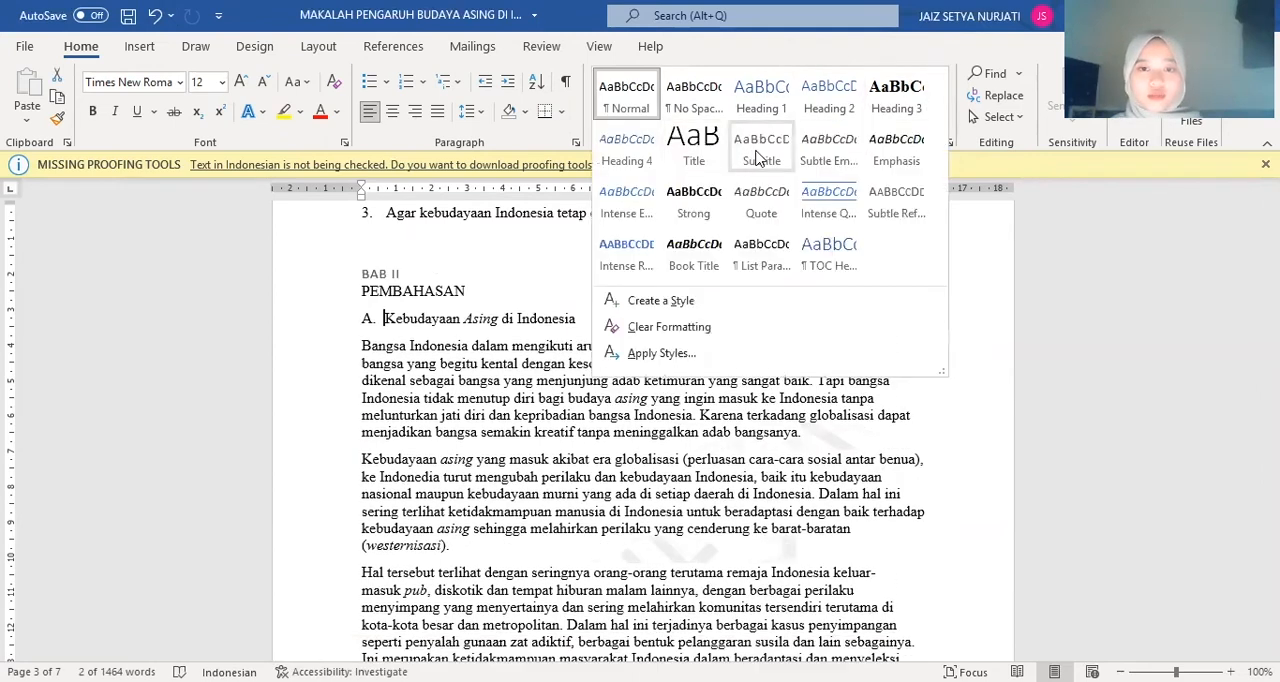
# Apply the Heading 1 style to "PEMBAHASAN" below BAB II
pyautogui.click(362, 290)
pyautogui.doubleClick(465, 288)
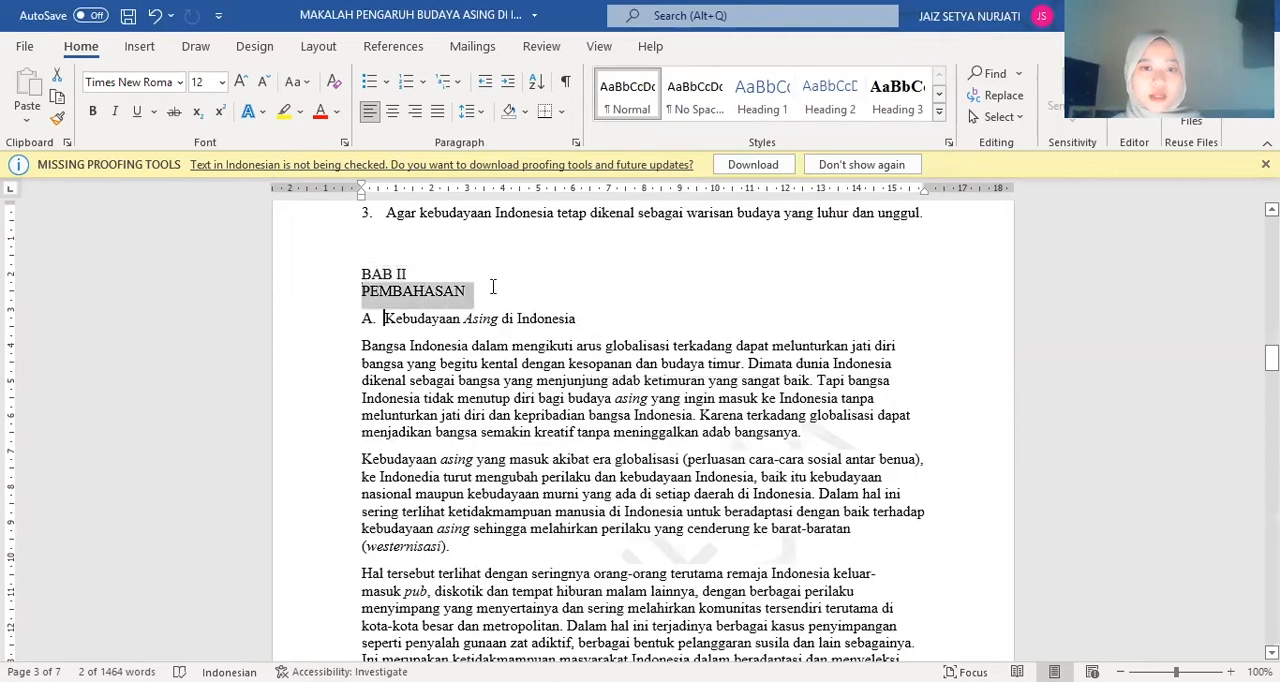
pyautogui.click(762, 97)
# Apply the Heading 2 style to section titles A, B and C of the PEMBAHASAN chapter, through "Dampak Kebudayaan Asing di Indonesia"
pyautogui.moveTo(557, 347); pyautogui.dragTo(593, 329)
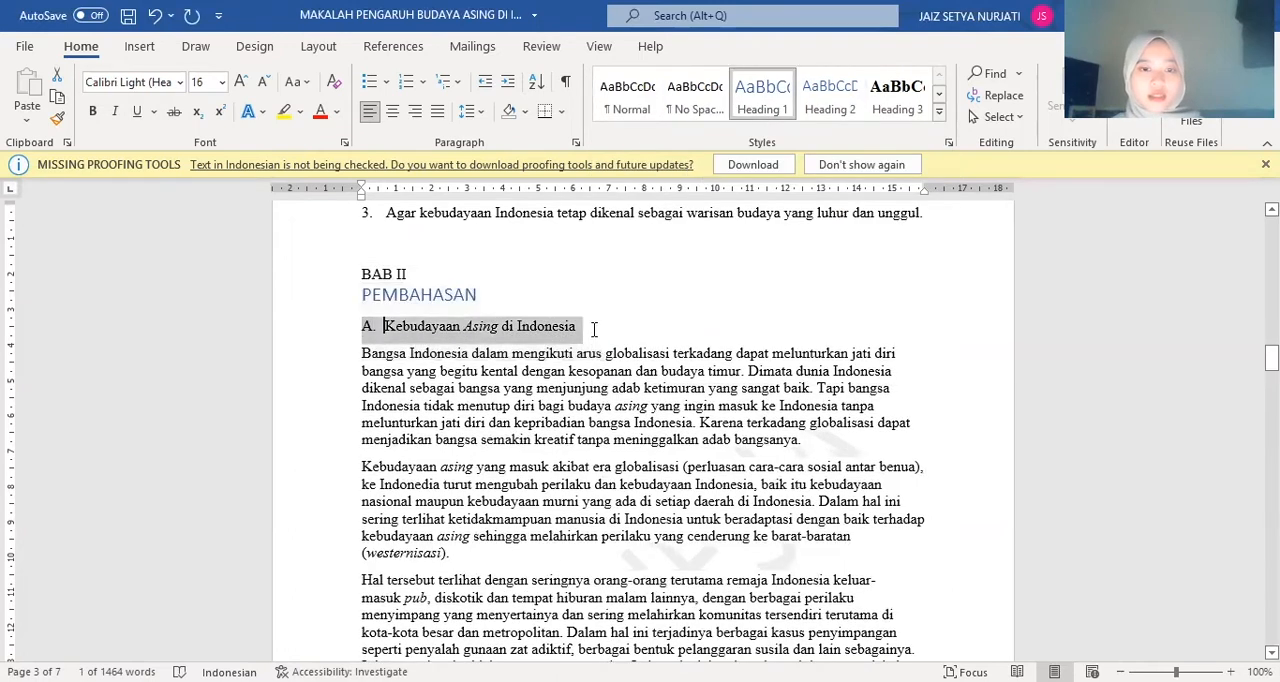
pyautogui.scroll(-6, 630, 371)
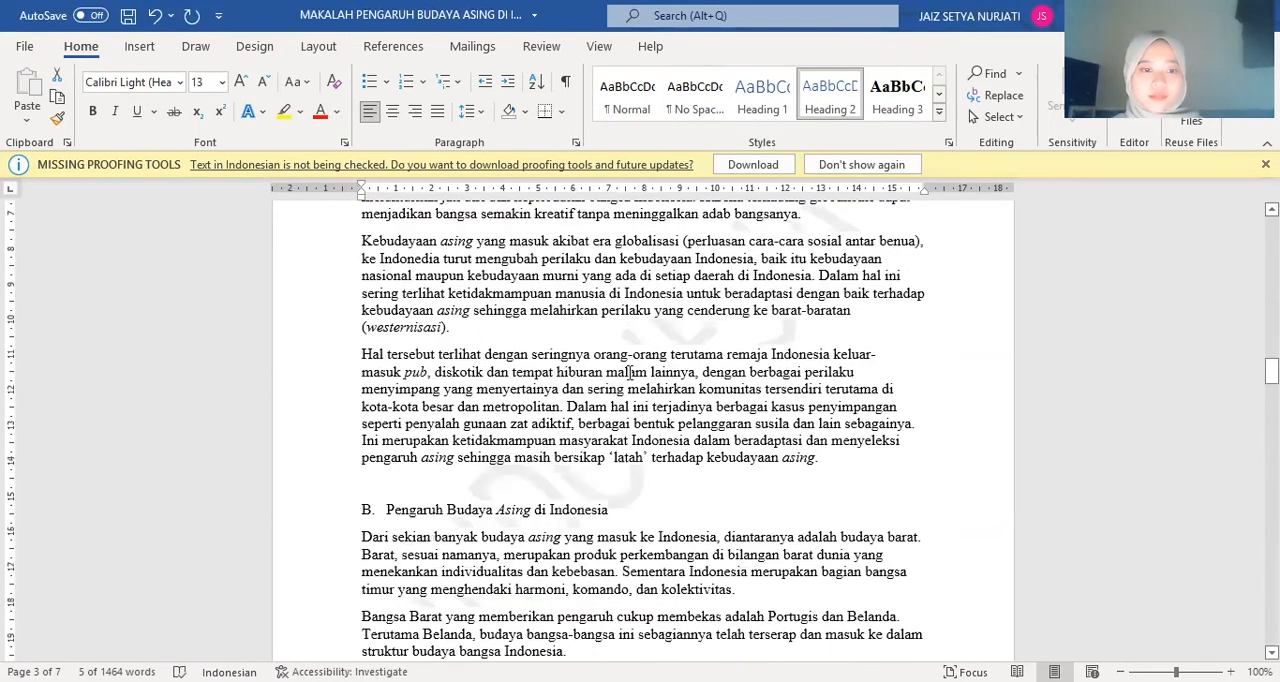
pyautogui.click(345, 418)
pyautogui.moveTo(358, 417); pyautogui.dragTo(633, 424)
pyautogui.scroll(-10, 630, 400)
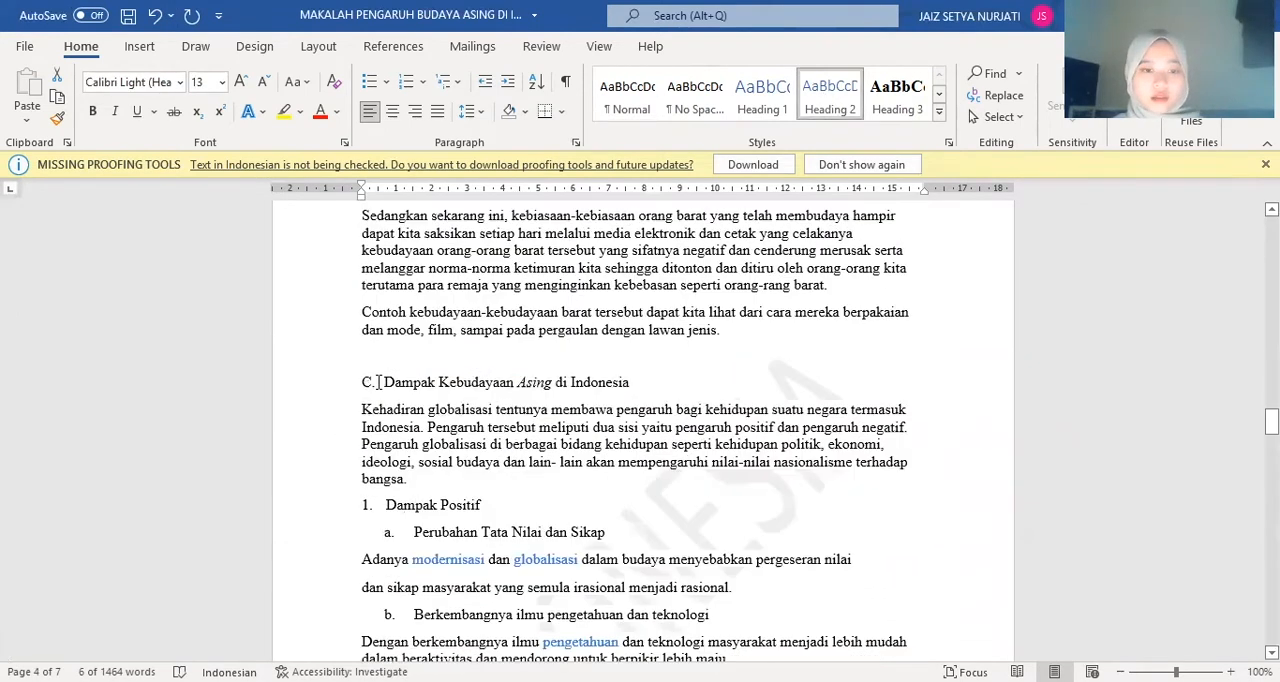
pyautogui.moveTo(358, 382); pyautogui.dragTo(637, 382)
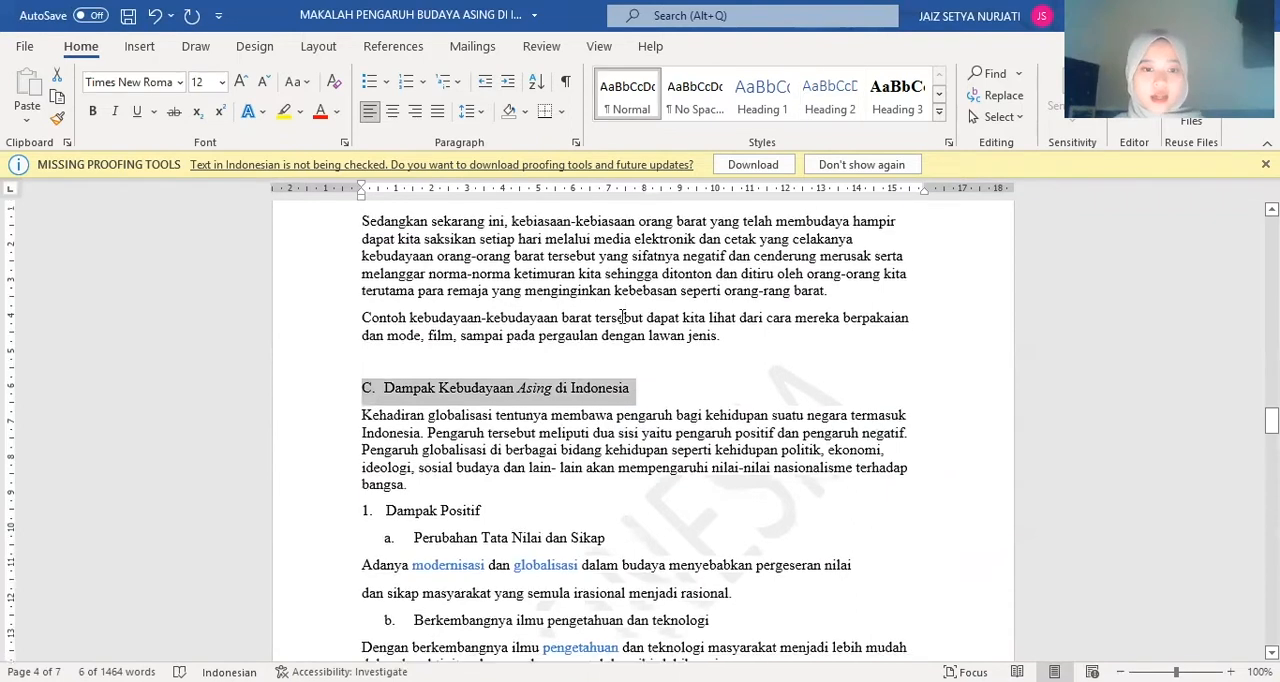
pyautogui.hotkey('ctrl', 'alt', '2')
# Apply the Heading 3 style to the subsection titles "1. Dampak Positif" and "2. Dampak Negatif"
pyautogui.scroll(-2, 601, 284)
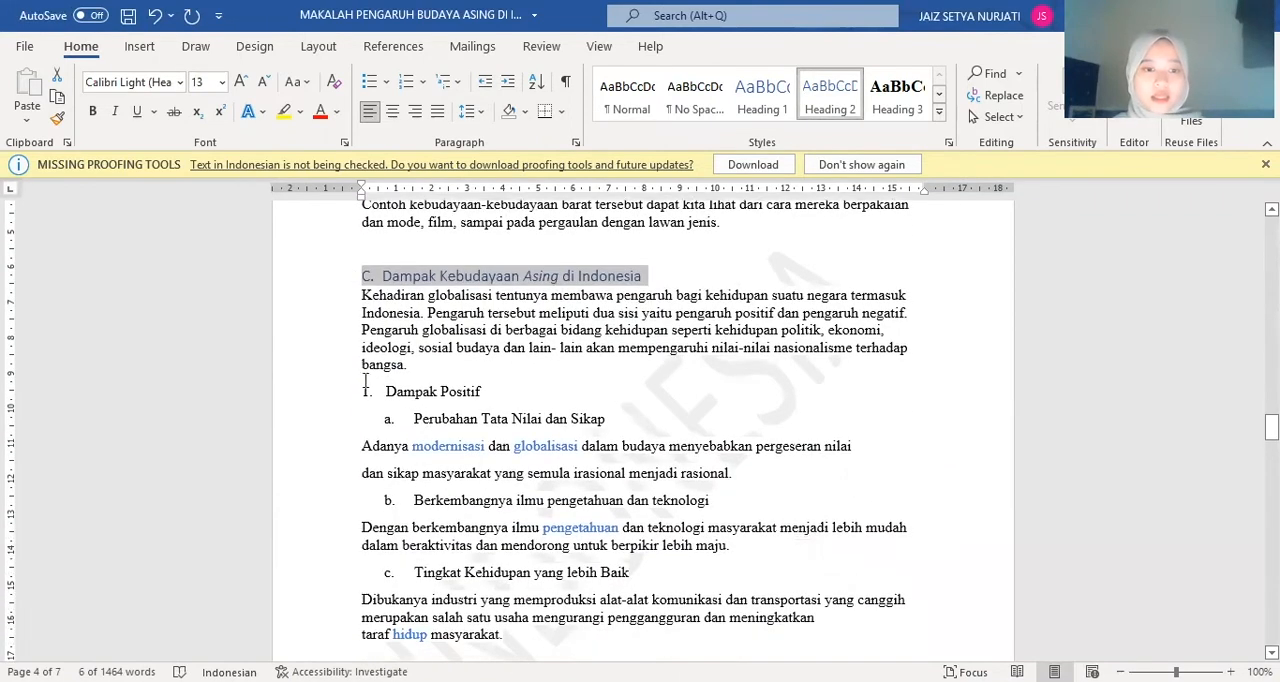
pyautogui.moveTo(358, 387); pyautogui.dragTo(504, 397)
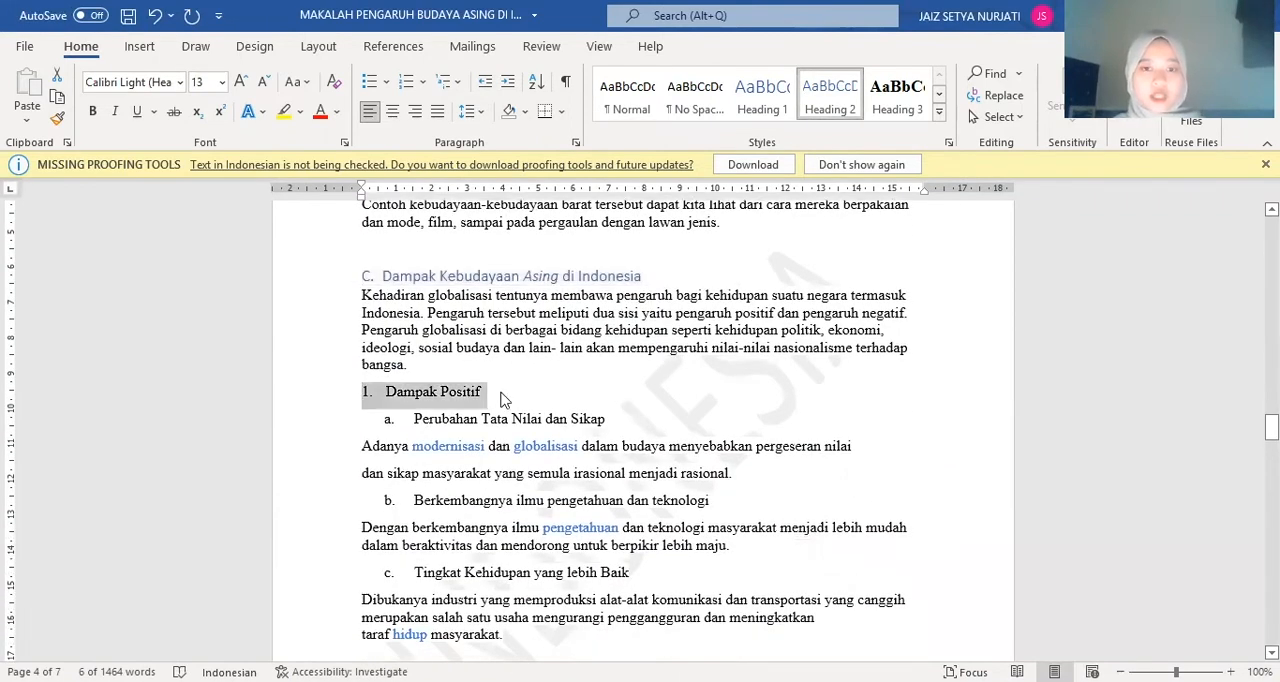
pyautogui.click(897, 95)
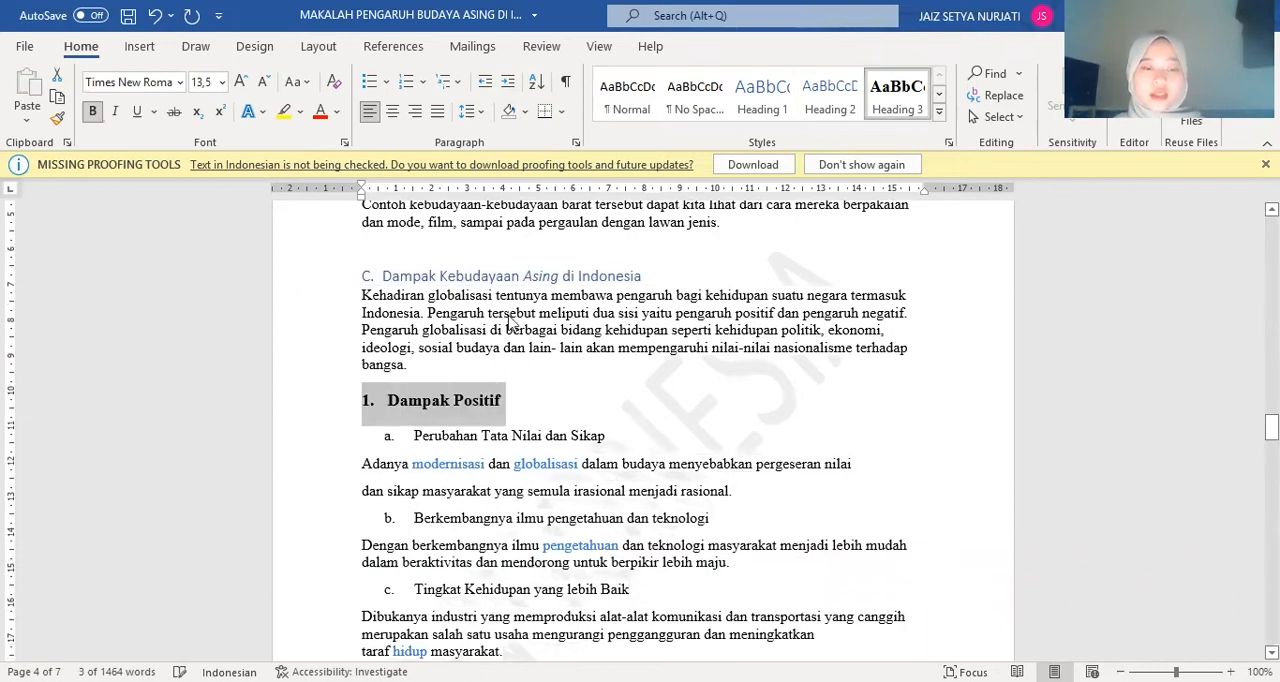
pyautogui.scroll(-5, 362, 420)
pyautogui.moveTo(362, 420); pyautogui.dragTo(520, 428)
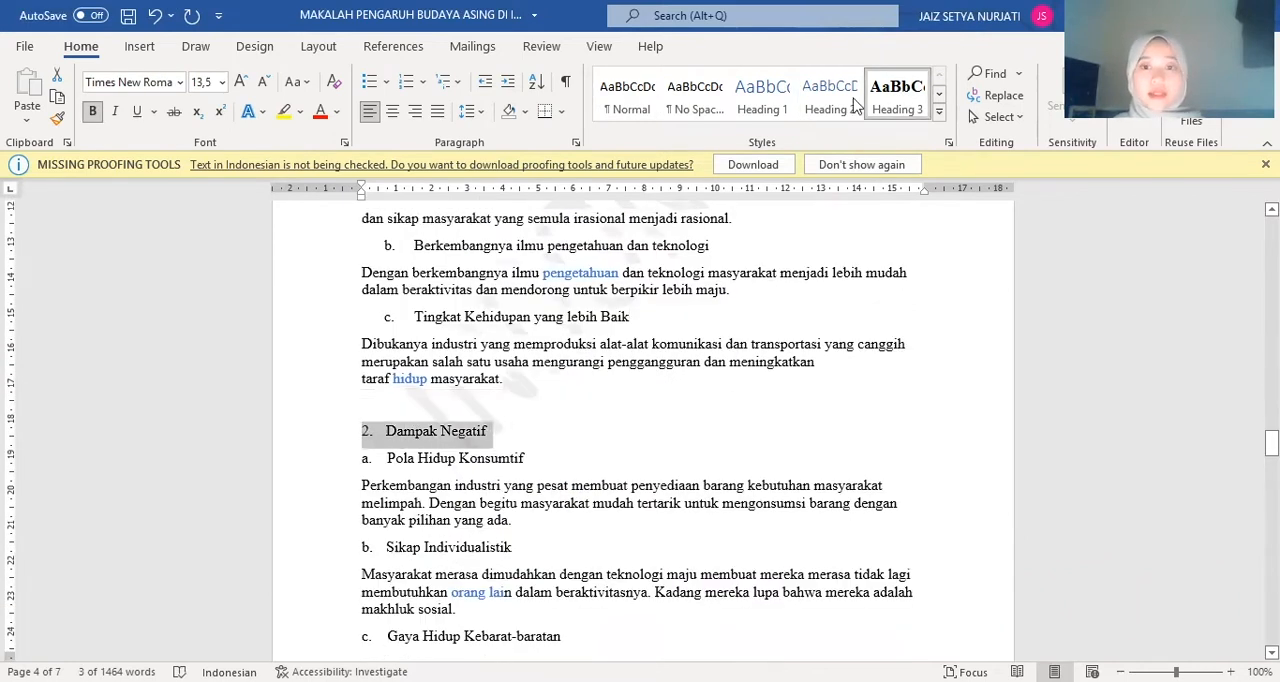
pyautogui.click(904, 109)
# Apply the Heading 3 style to the table captions "Persamaan Budaya namun beda sebutannya" and "Penggunaan Bahasa di Indonesia"
pyautogui.scroll(-10, 637, 394)
pyautogui.moveTo(390, 314); pyautogui.dragTo(603, 315)
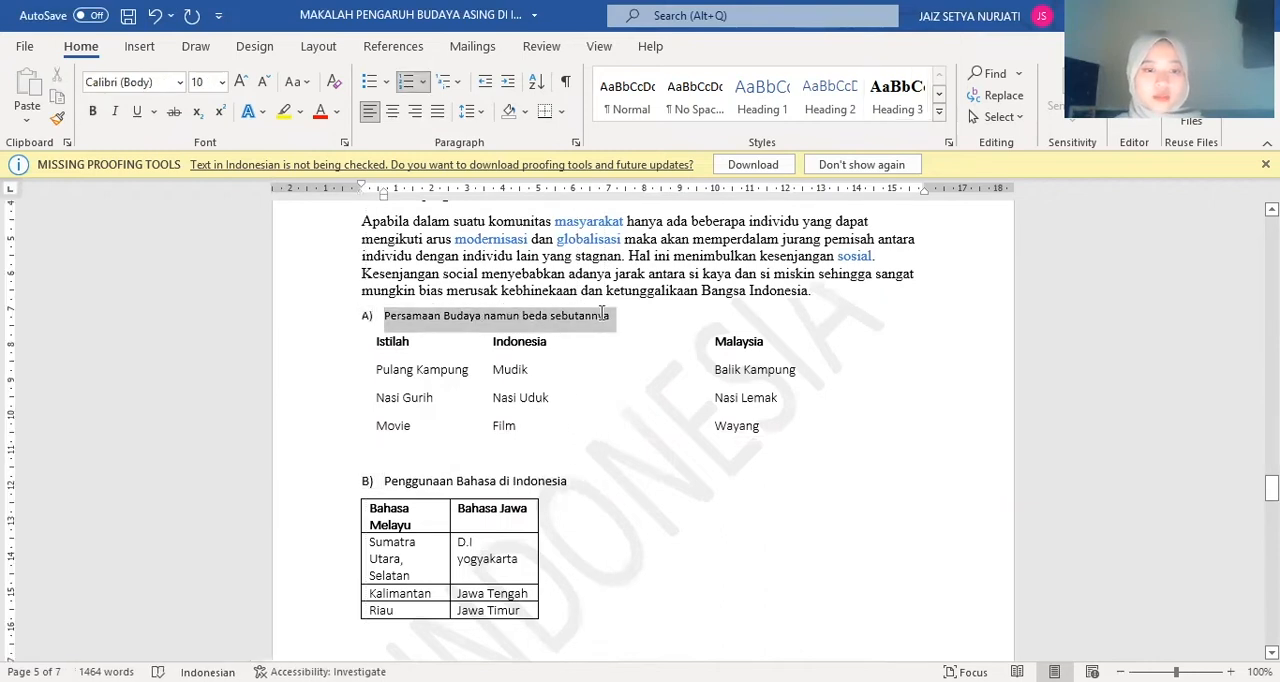
pyautogui.click(912, 95)
pyautogui.click(472, 503)
pyautogui.moveTo(493, 504); pyautogui.dragTo(573, 499)
pyautogui.click(914, 104)
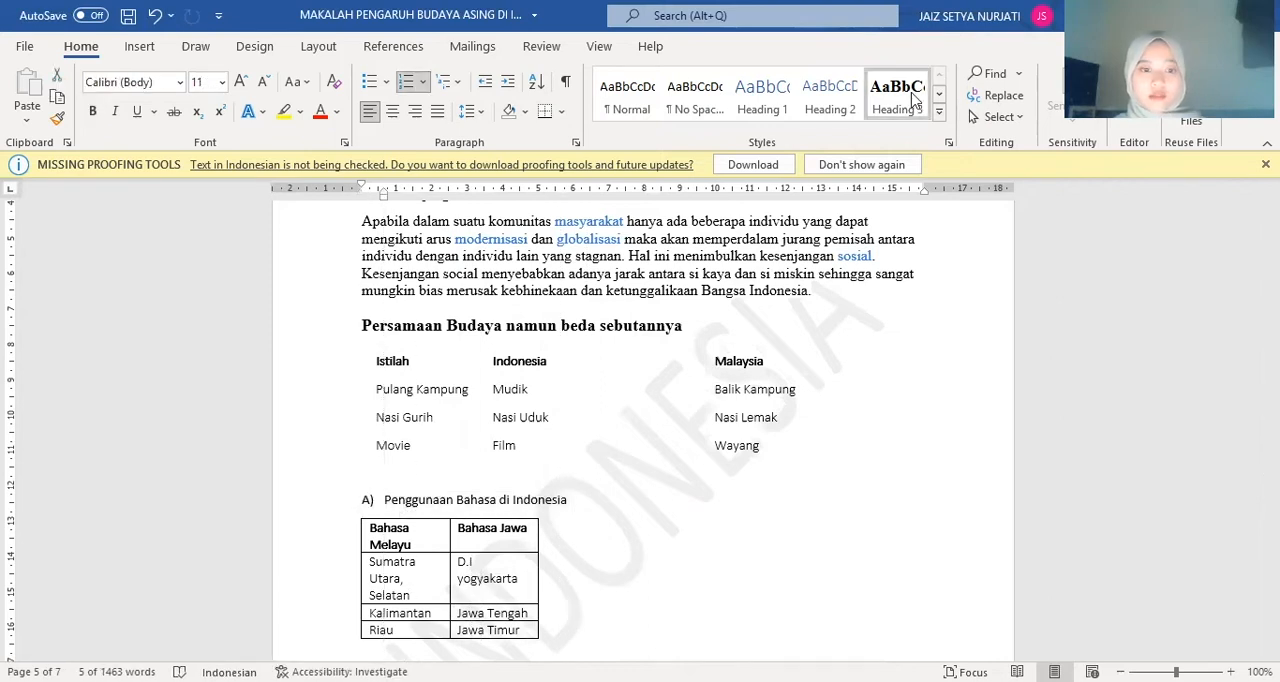
# Apply the Heading 2 style to the section title "D. Mempertahankan Kebudayaan Indonesia"
pyautogui.scroll(-5, 600, 345)
pyautogui.moveTo(358, 403); pyautogui.dragTo(648, 394)
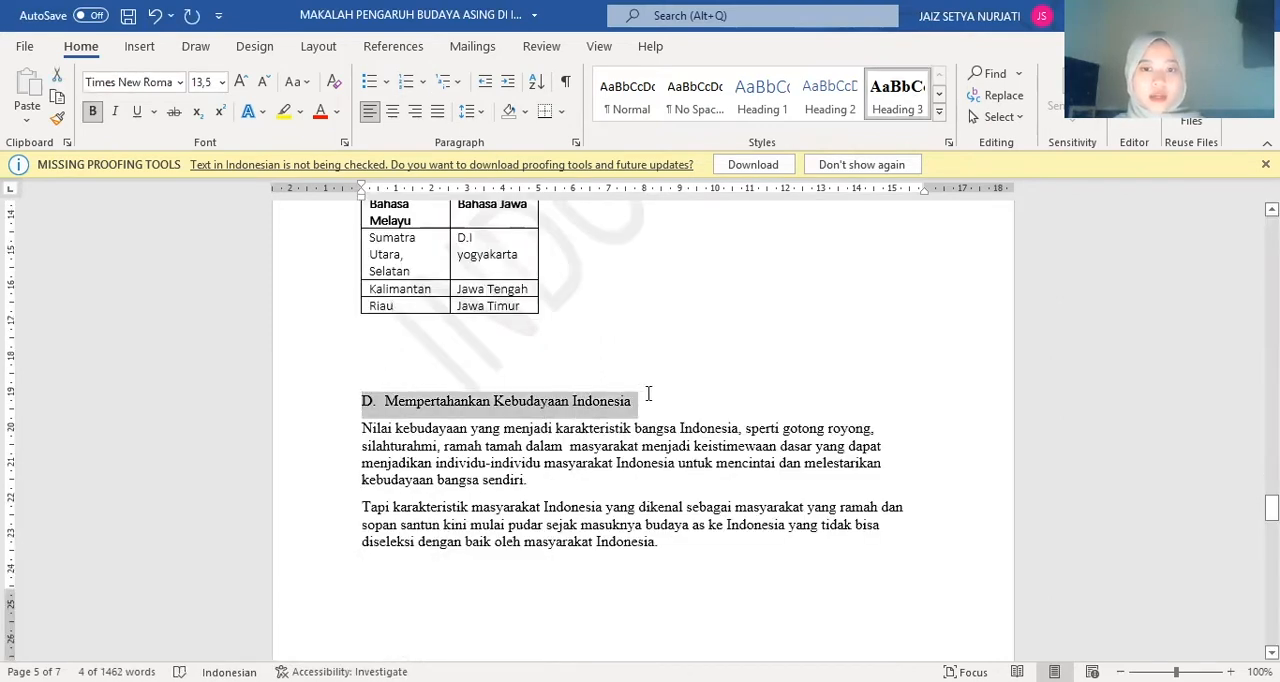
pyautogui.click(830, 100)
# Apply the Subtitle style to "BAB III" and the Heading 2 style to "PENUTUP"
pyautogui.scroll(-10, 600, 400)
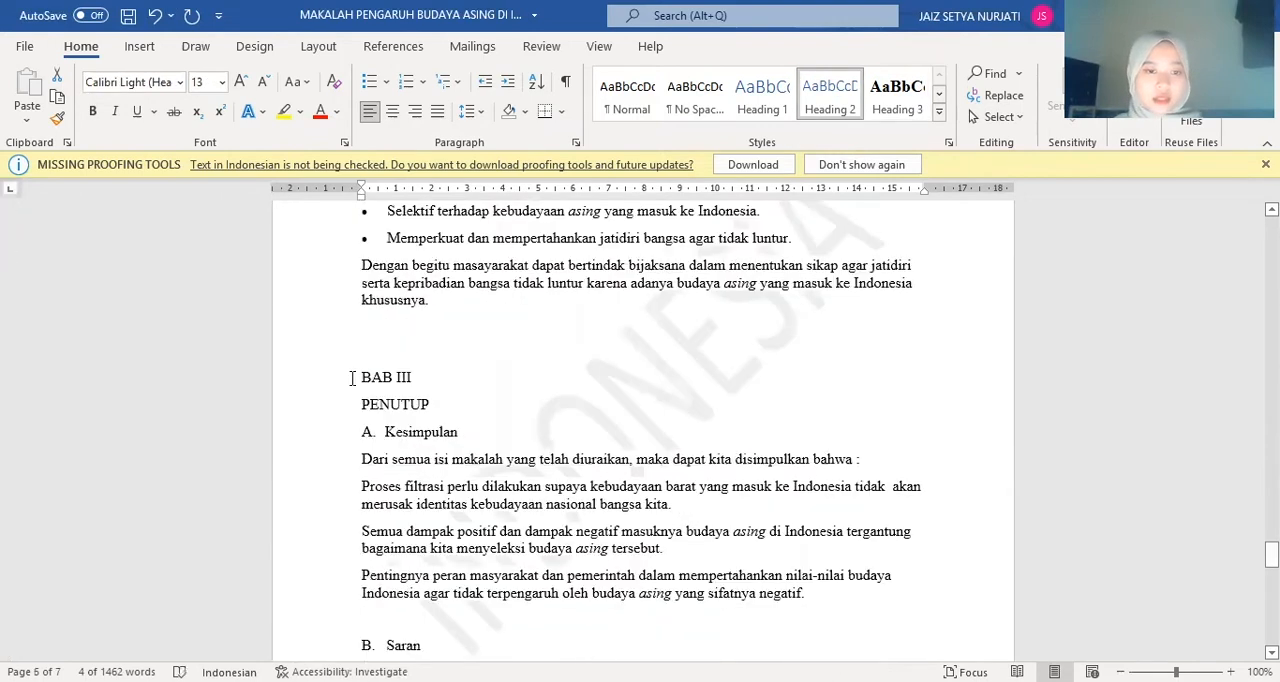
pyautogui.moveTo(358, 377); pyautogui.dragTo(441, 375)
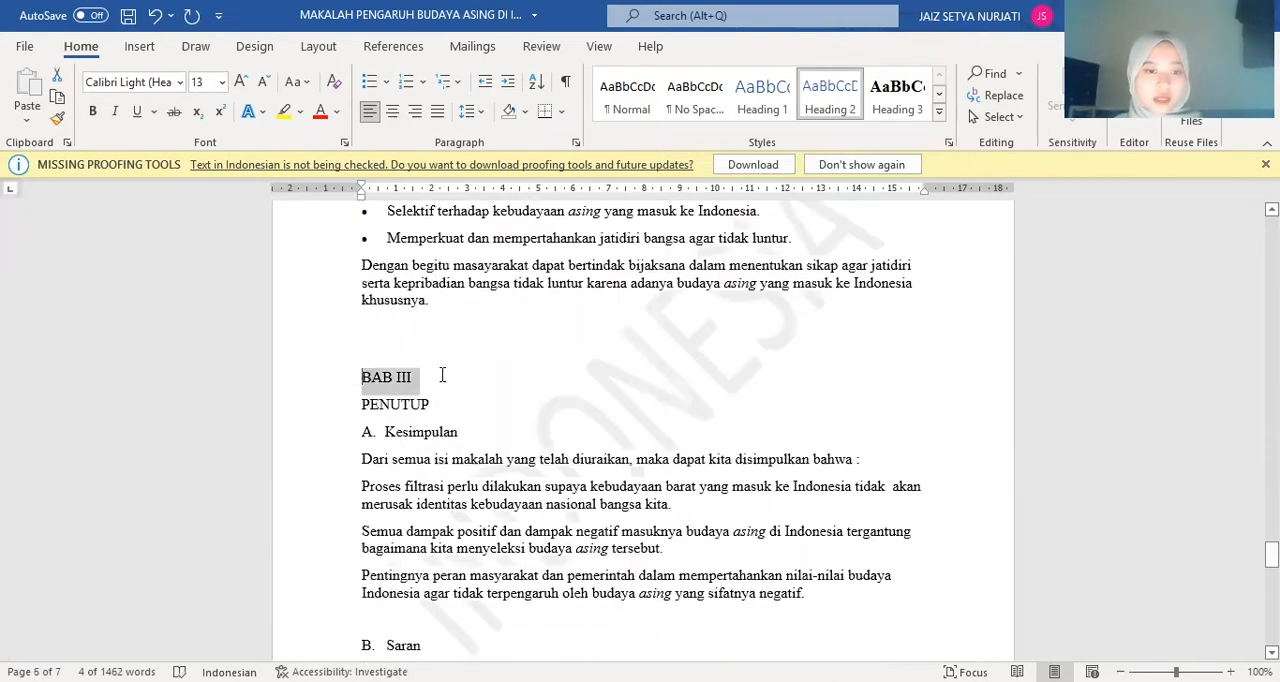
pyautogui.click(944, 113)
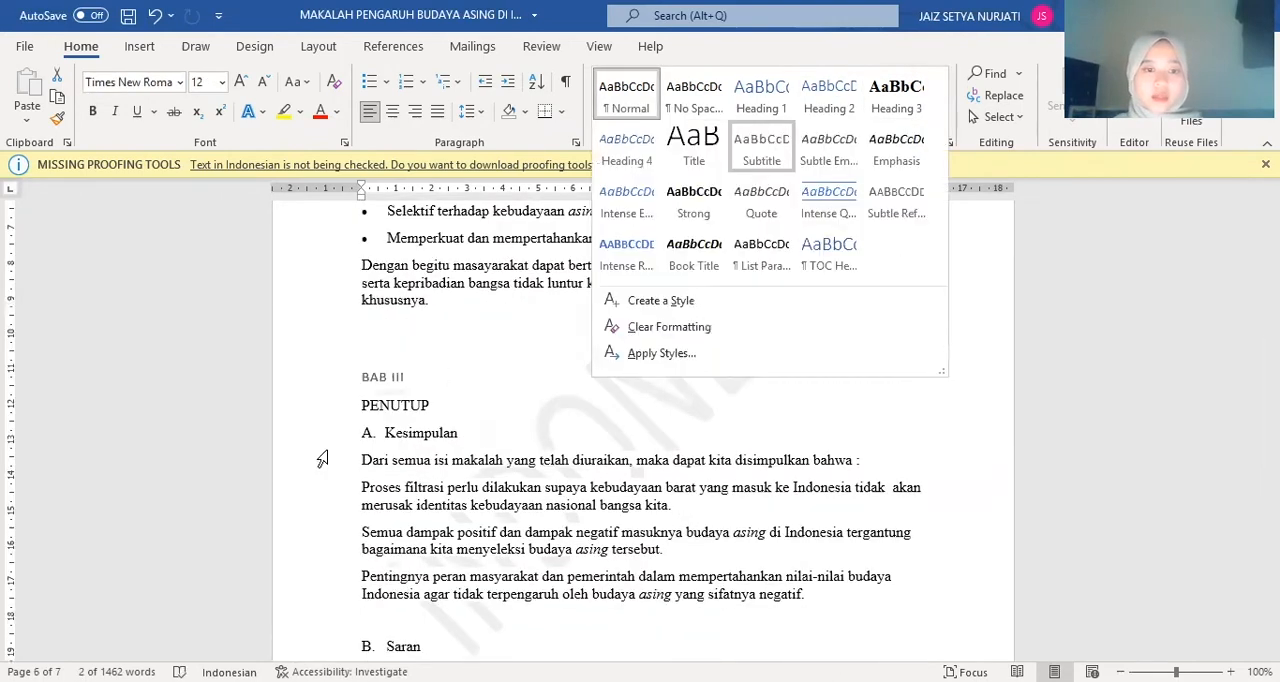
pyautogui.moveTo(361, 406); pyautogui.dragTo(468, 414)
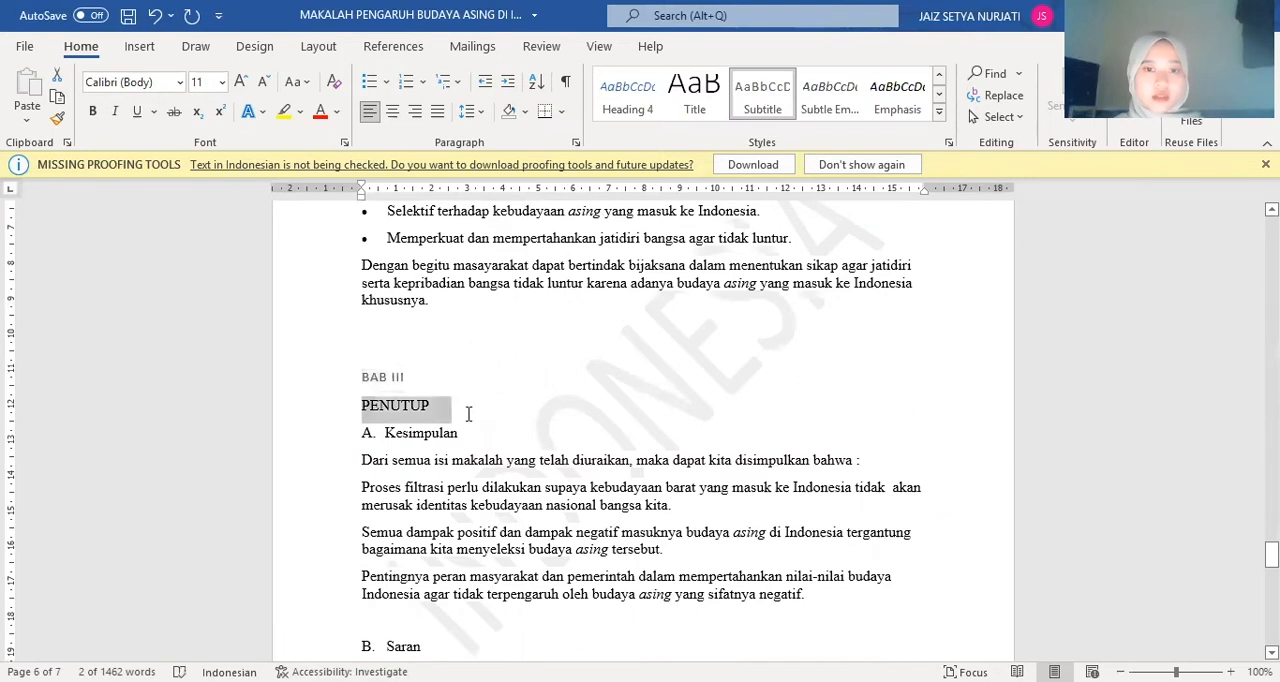
pyautogui.click(942, 112)
pyautogui.click(830, 97)
# Apply the Heading 3 style to "A. Kesimpulan" and "B. Saran" in the PENUTUP chapter
pyautogui.moveTo(366, 428); pyautogui.dragTo(495, 418)
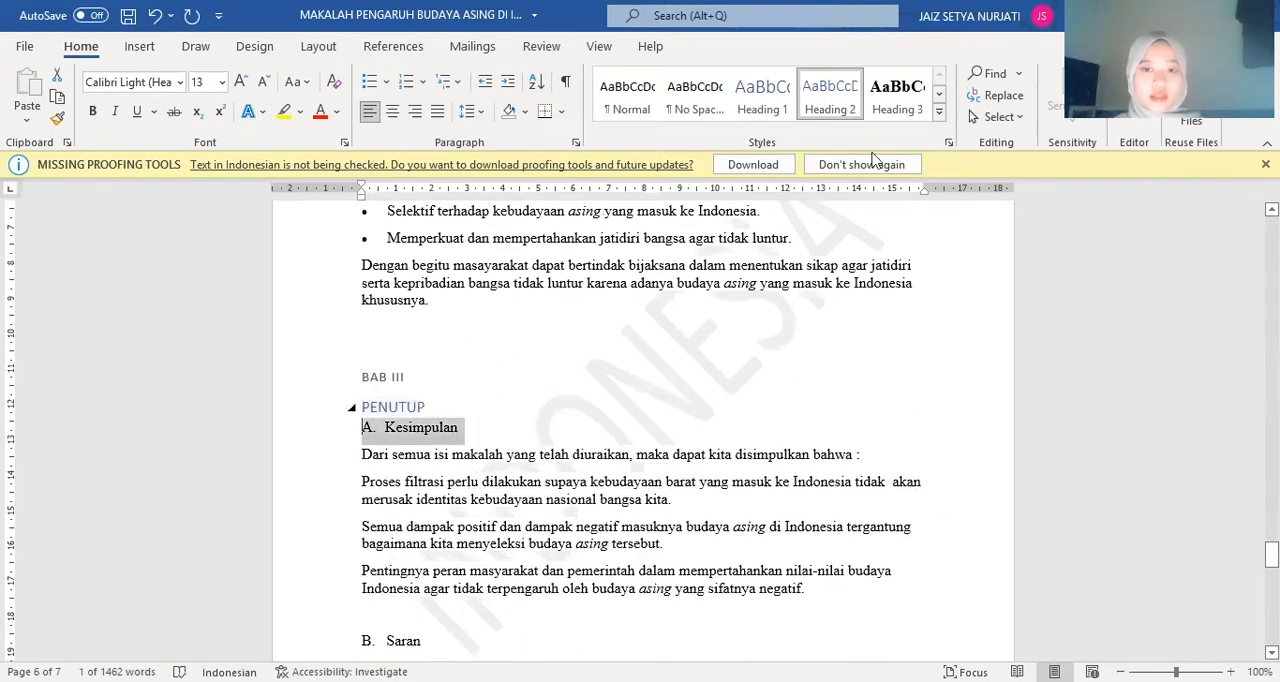
pyautogui.click(915, 97)
pyautogui.scroll(-4, 338, 470)
pyautogui.moveTo(357, 413); pyautogui.dragTo(464, 413)
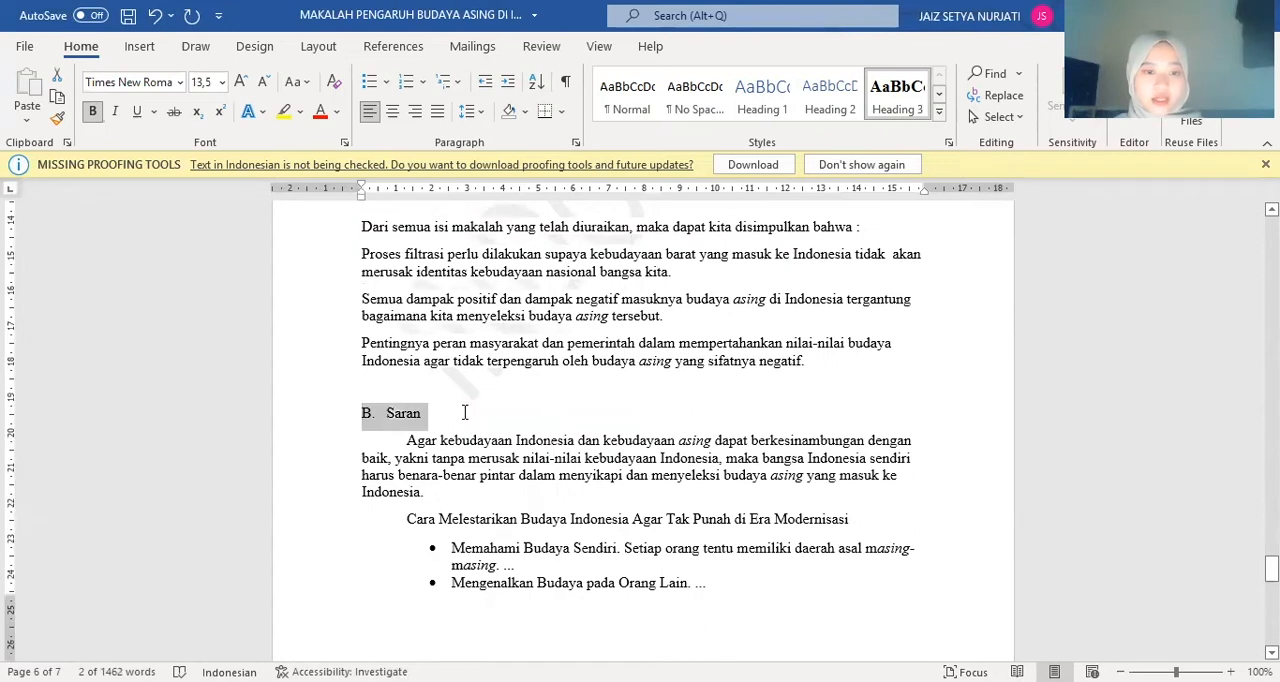
pyautogui.click(809, 277)
# Insert an automatic table of contents headed "Contents" ahead of the paper's title and look over its entries
pyautogui.scroll(20, 809, 277)
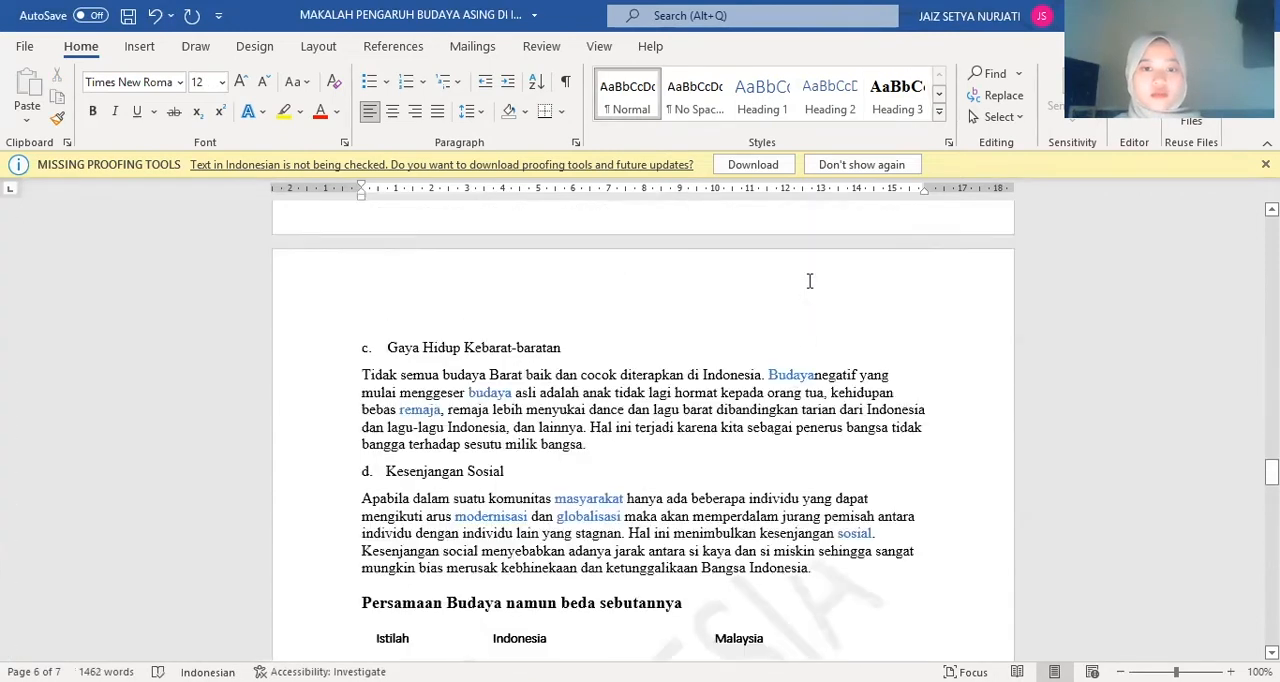
pyautogui.scroll(20, 809, 395)
pyautogui.click(486, 291)
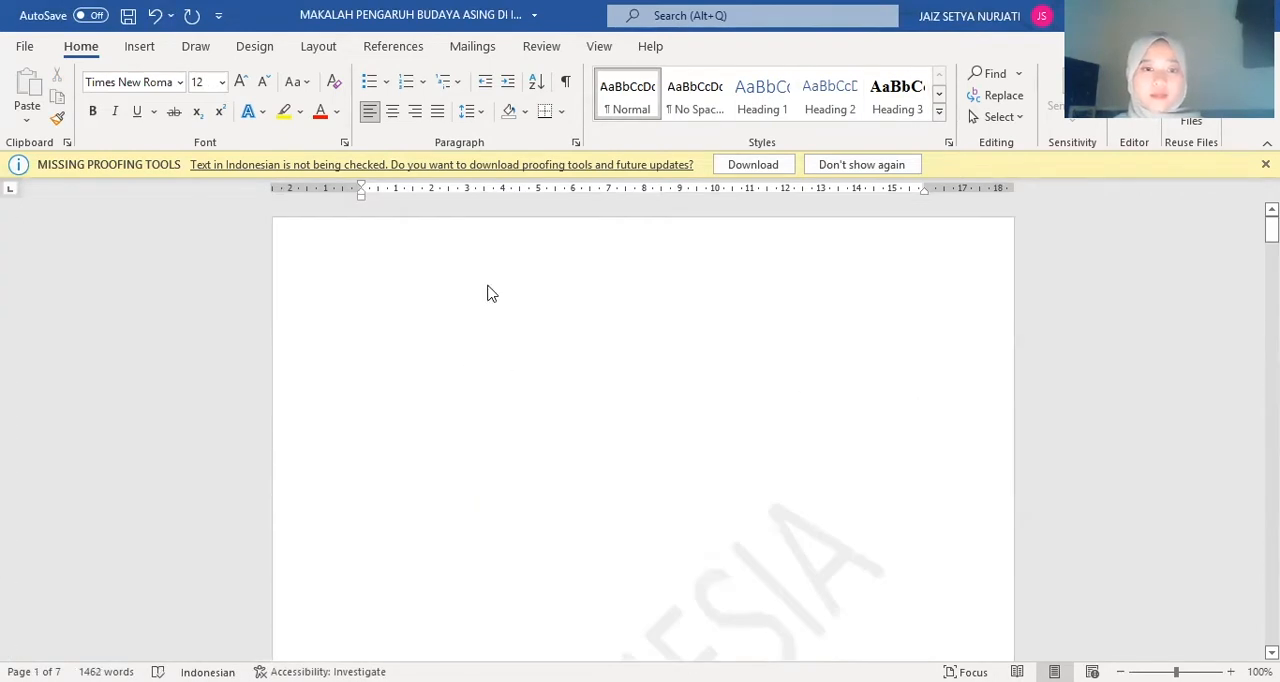
pyautogui.click(393, 46)
pyautogui.click(33, 105)
pyautogui.click(136, 225)
pyautogui.scroll(10, 470, 329)
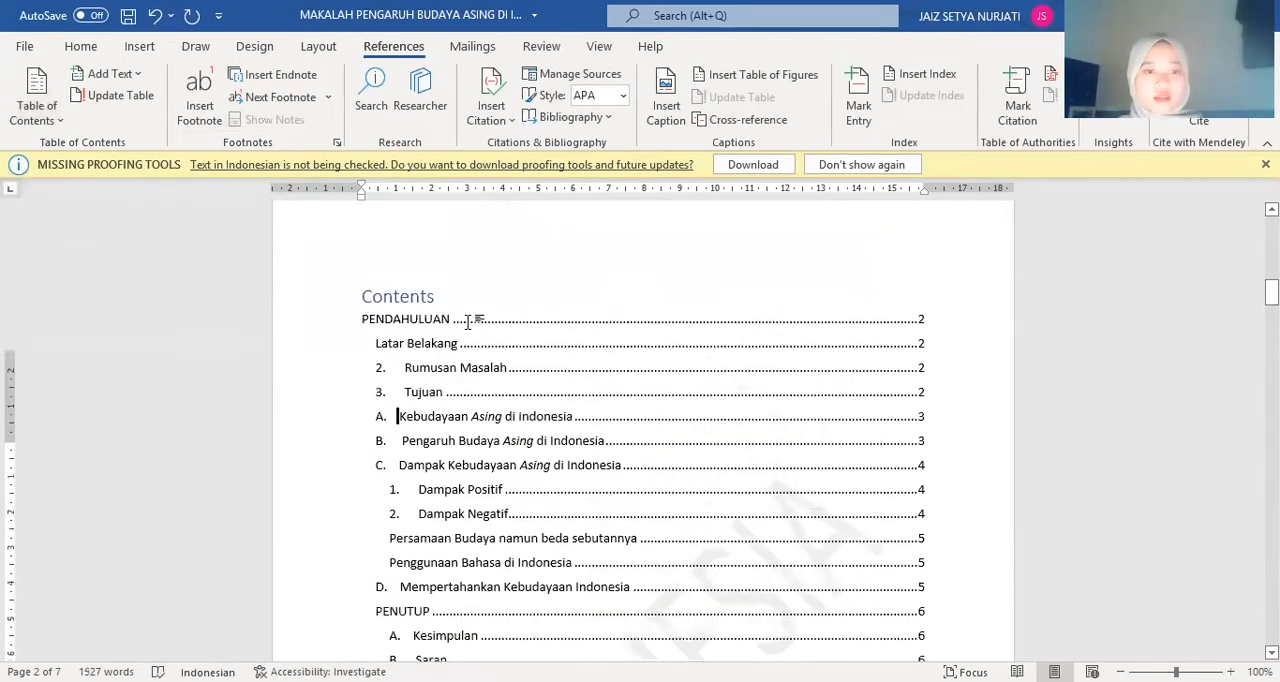
pyautogui.scroll(-10, 470, 329)
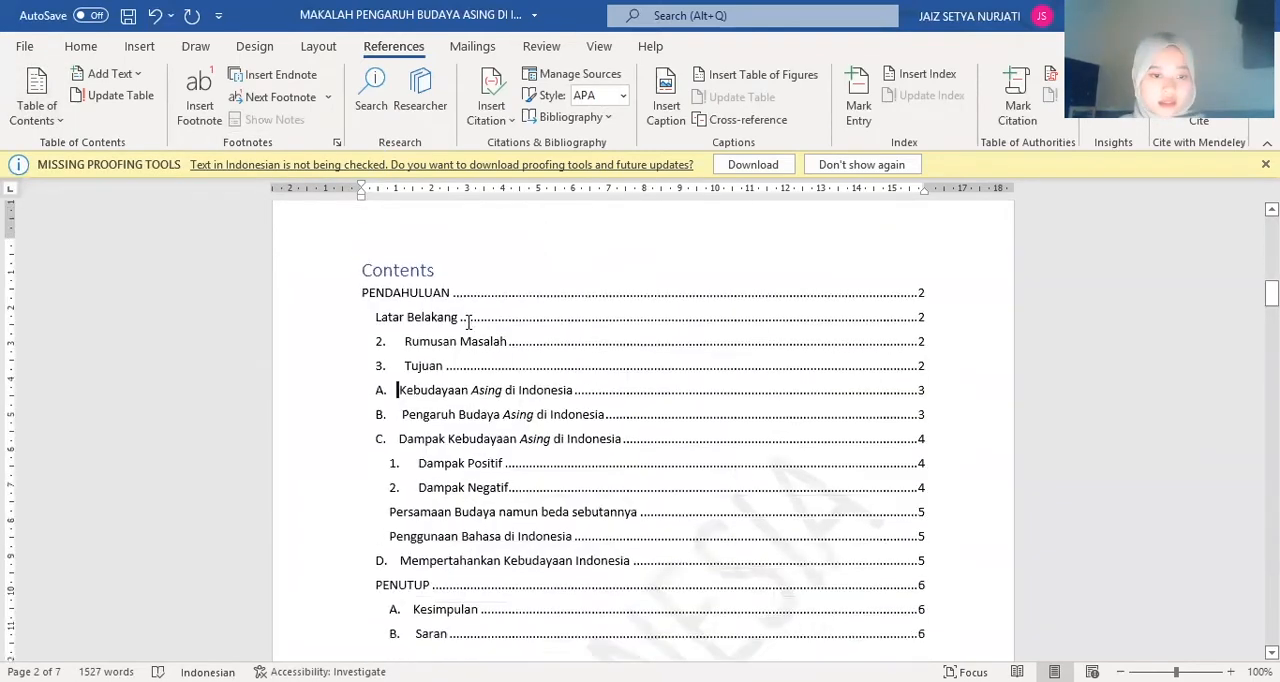
pyautogui.scroll(-1, 468, 322)
pyautogui.scroll(4, 468, 320)
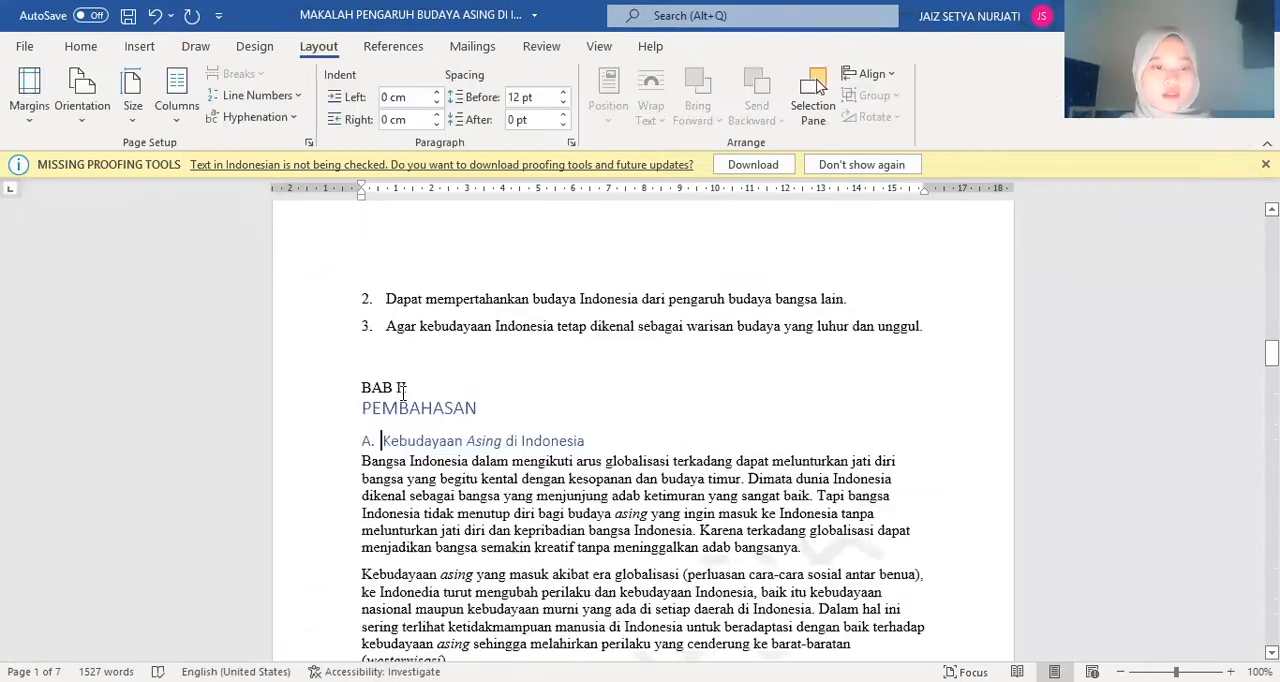
# Set the line spacing of the whole document to At least 1,4
pyautogui.scroll(-1, 405, 400)
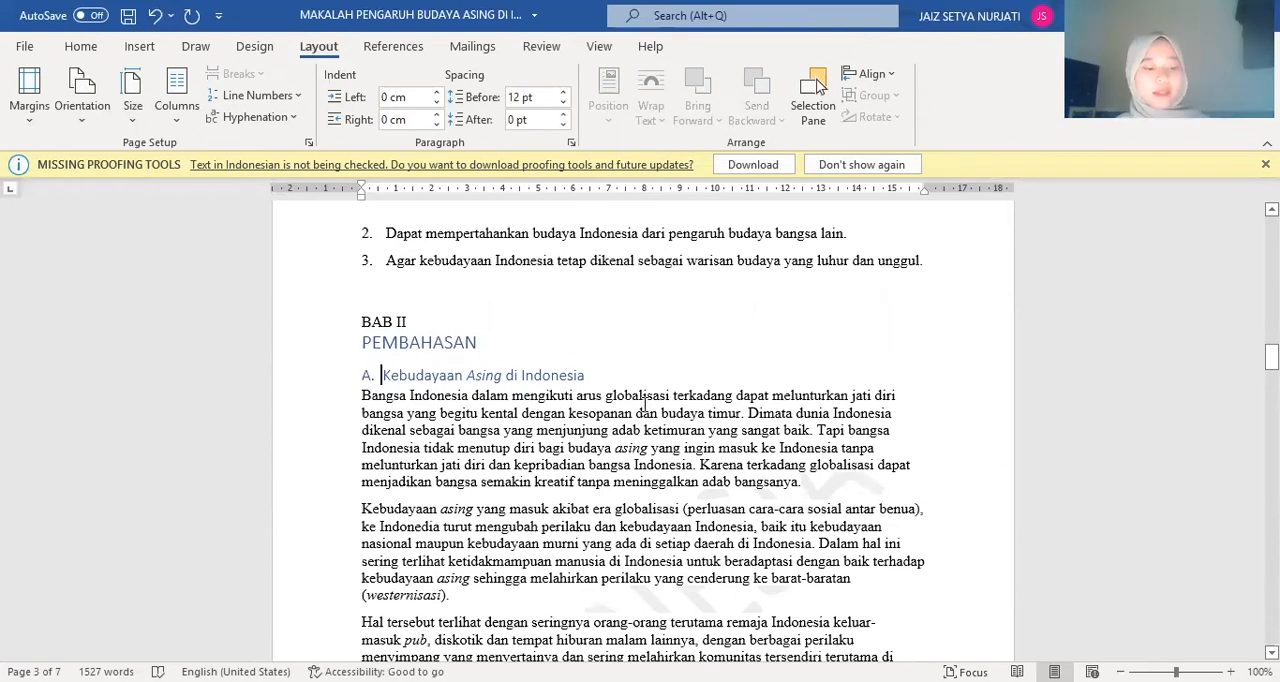
pyautogui.hotkey('ctrl', 'a')
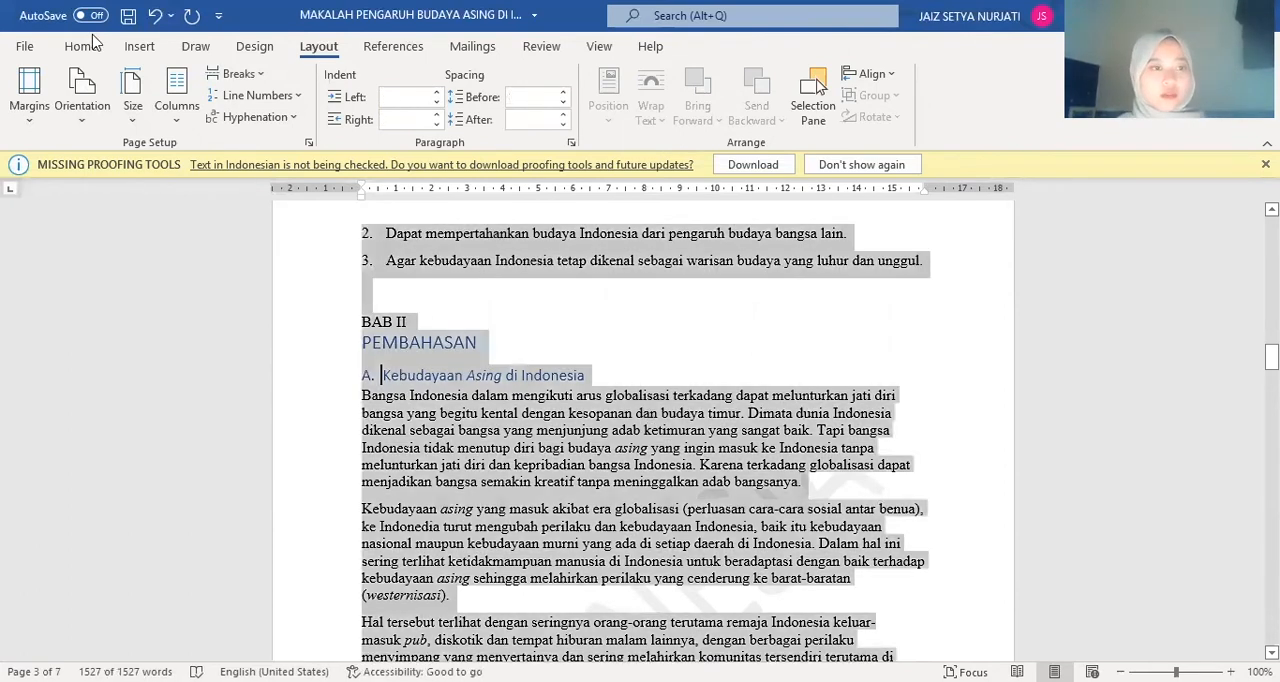
pyautogui.click(85, 46)
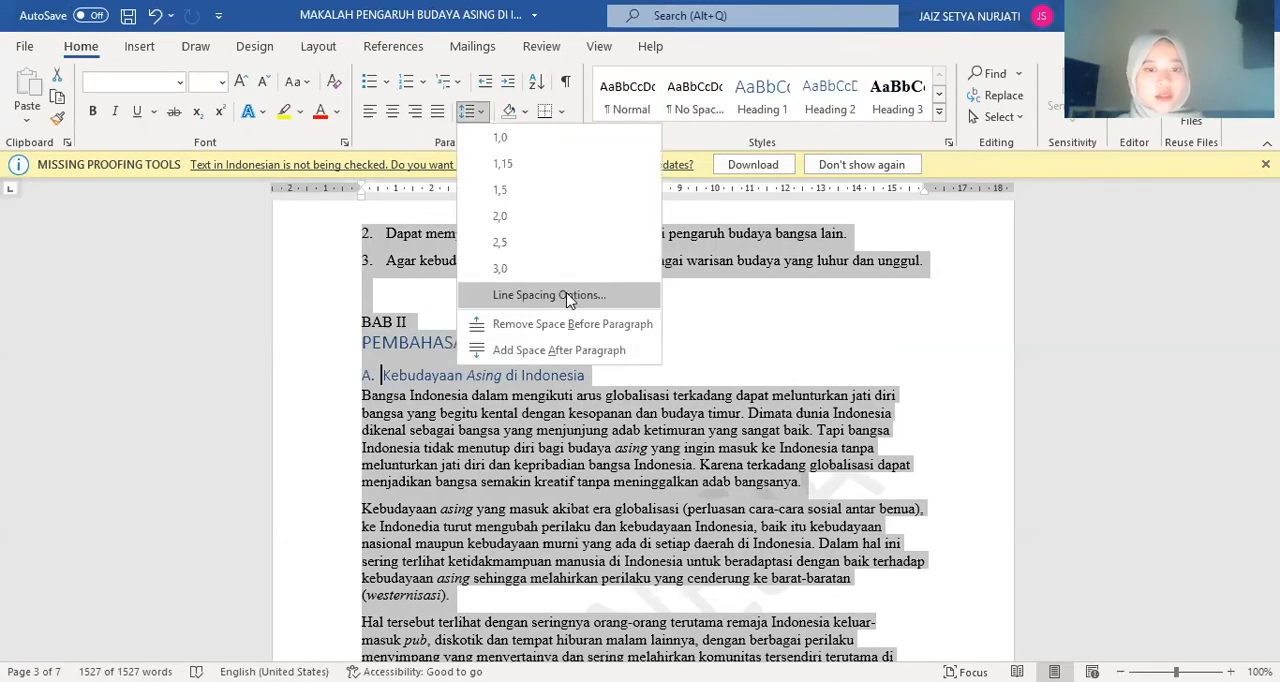
pyautogui.click(548, 295)
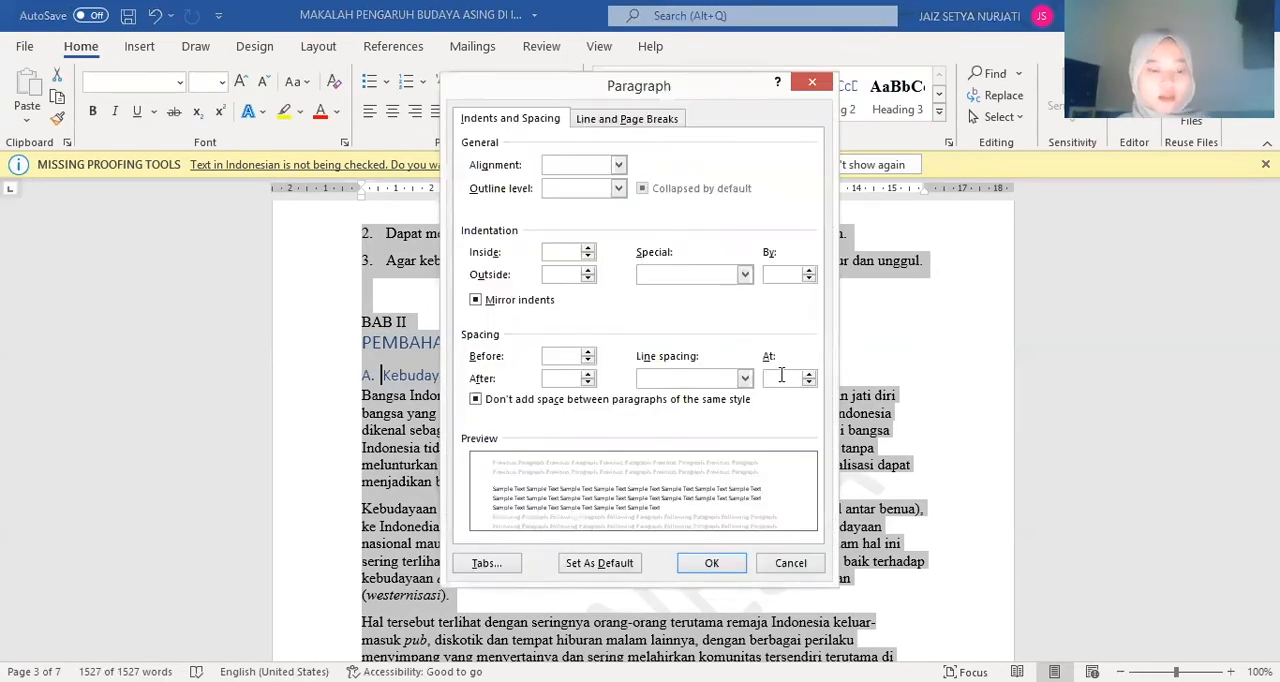
pyautogui.click(782, 375)
pyautogui.write('w')
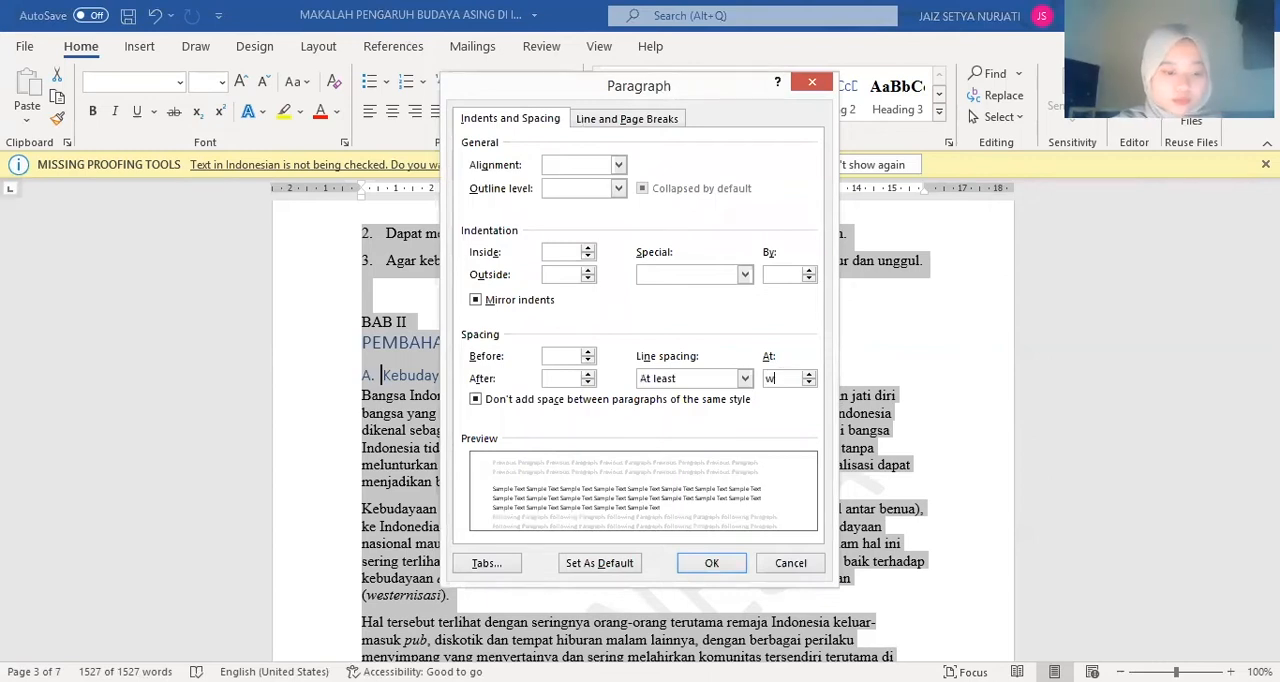
pyautogui.write('1,5')
pyautogui.press('Left')
pyautogui.press('Left')
pyautogui.press('Left')
pyautogui.press('BackSpace')
pyautogui.click(707, 568)
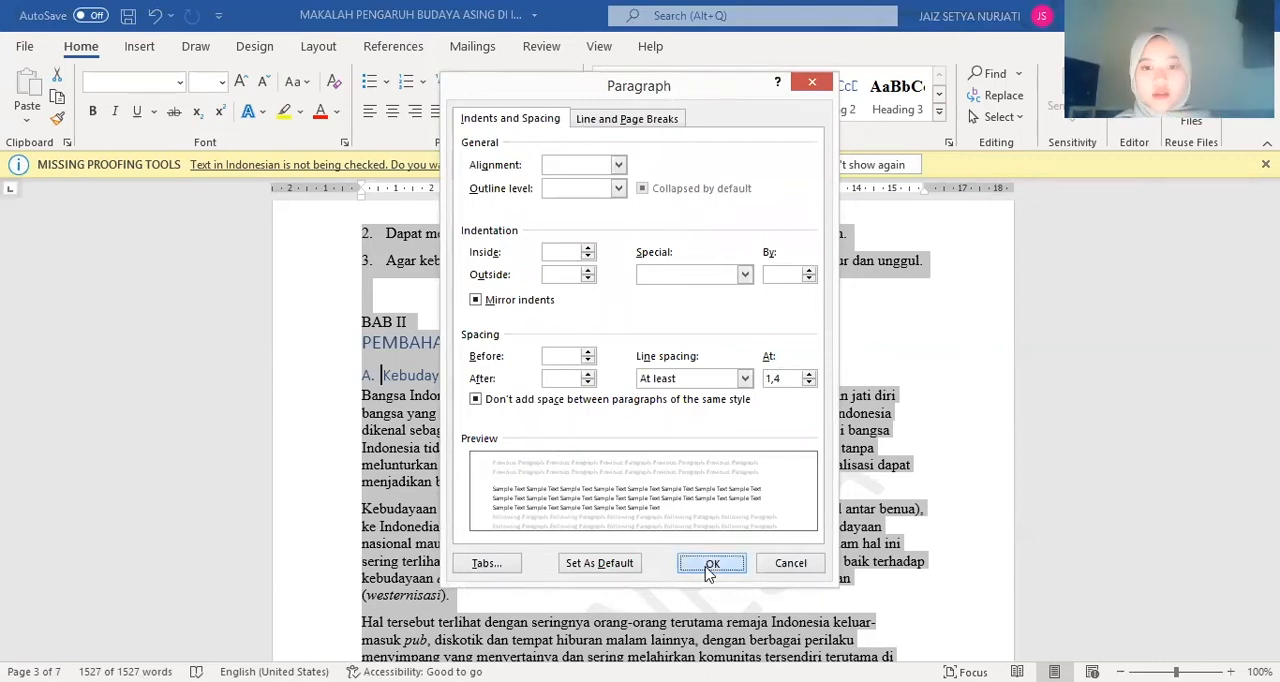
pyautogui.click(686, 348)
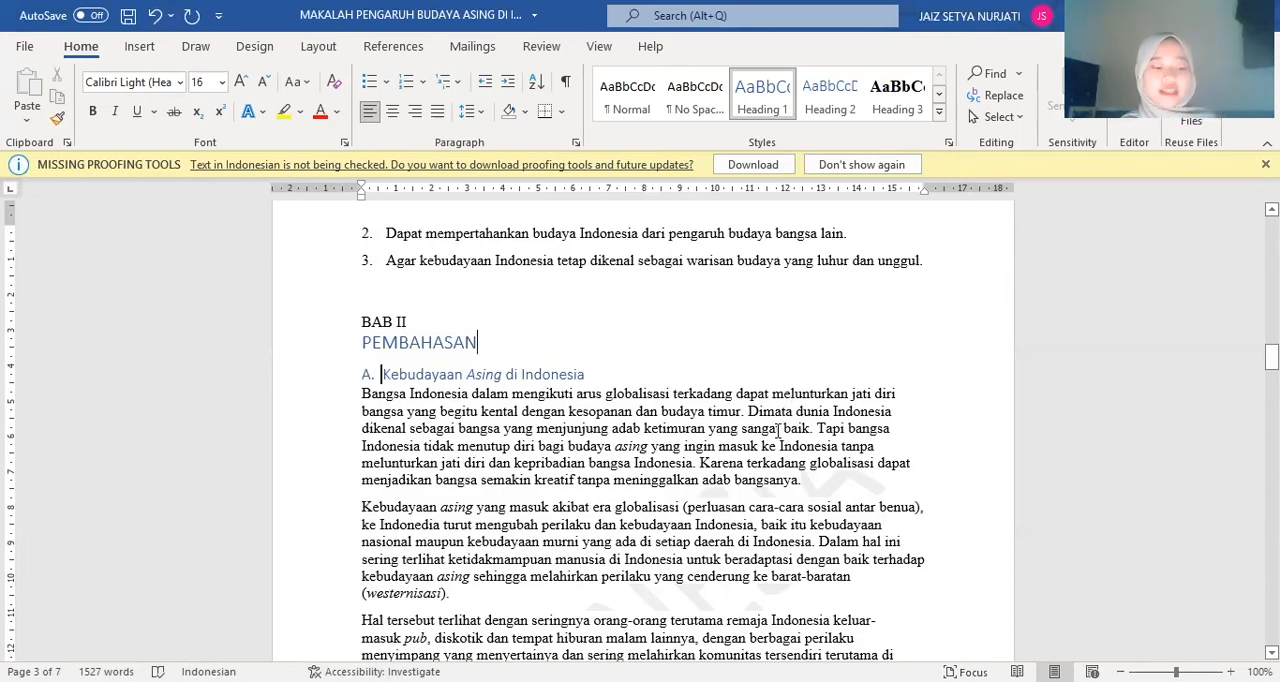
# Insert breaks after the last Tujuan list item and after section A, giving the opening of BAB II a page of its own
pyautogui.scroll(-1, 779, 430)
pyautogui.scroll(5, 765, 440)
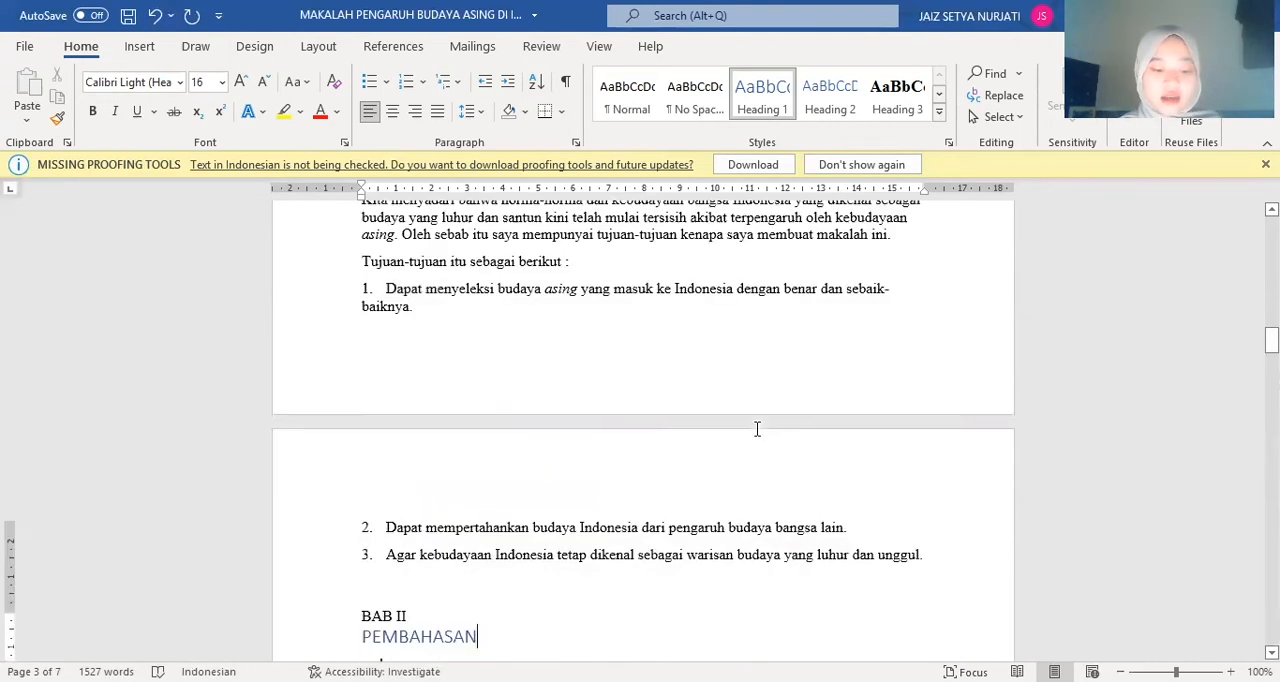
pyautogui.scroll(15, 757, 447)
pyautogui.scroll(-12, 757, 490)
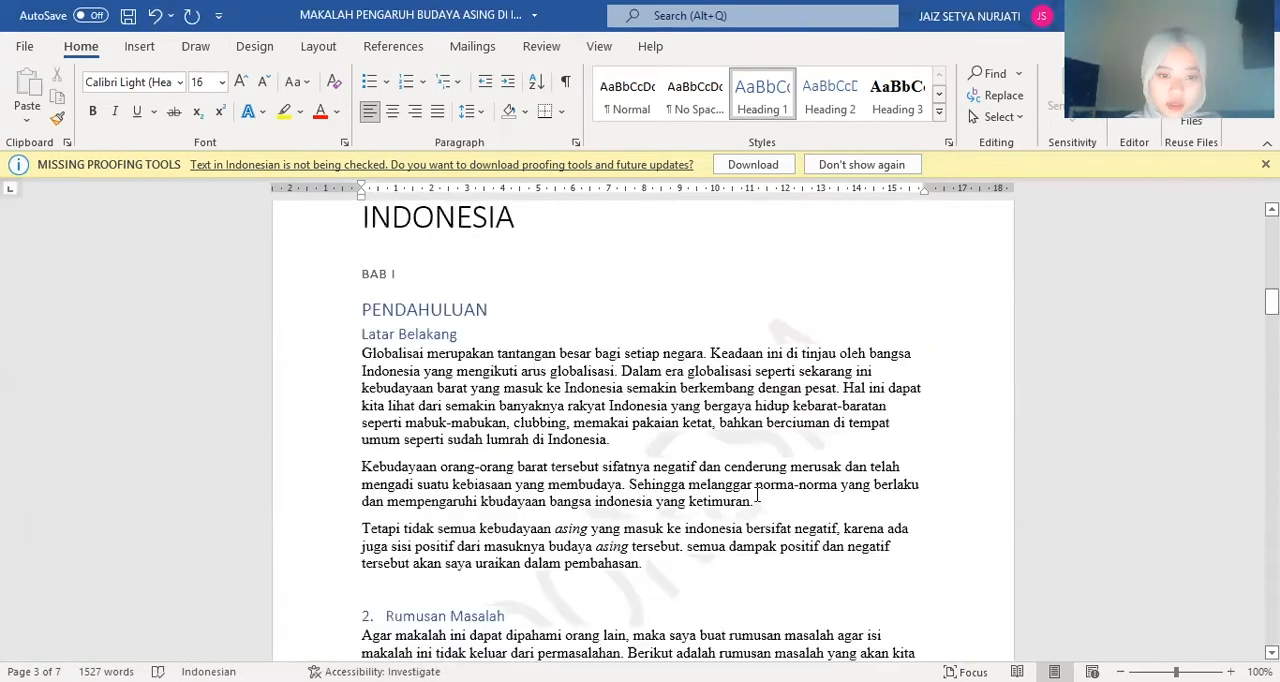
pyautogui.scroll(-11, 757, 500)
pyautogui.scroll(10, 757, 495)
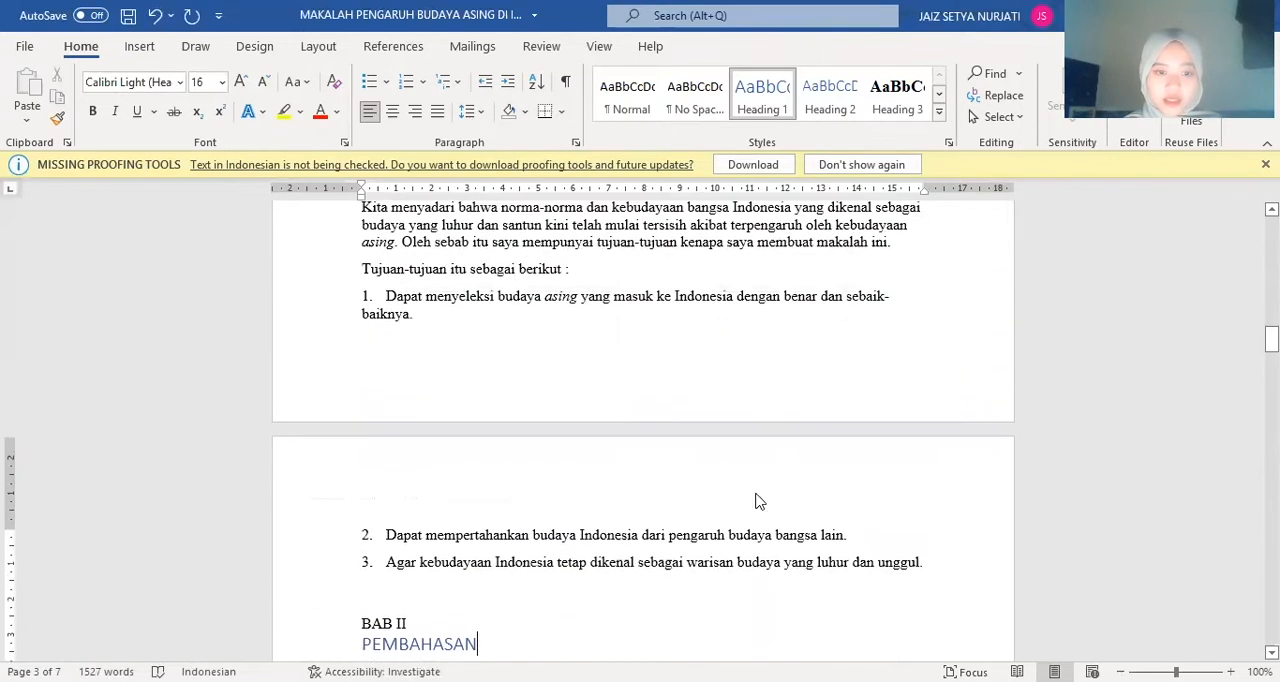
pyautogui.scroll(-4, 757, 494)
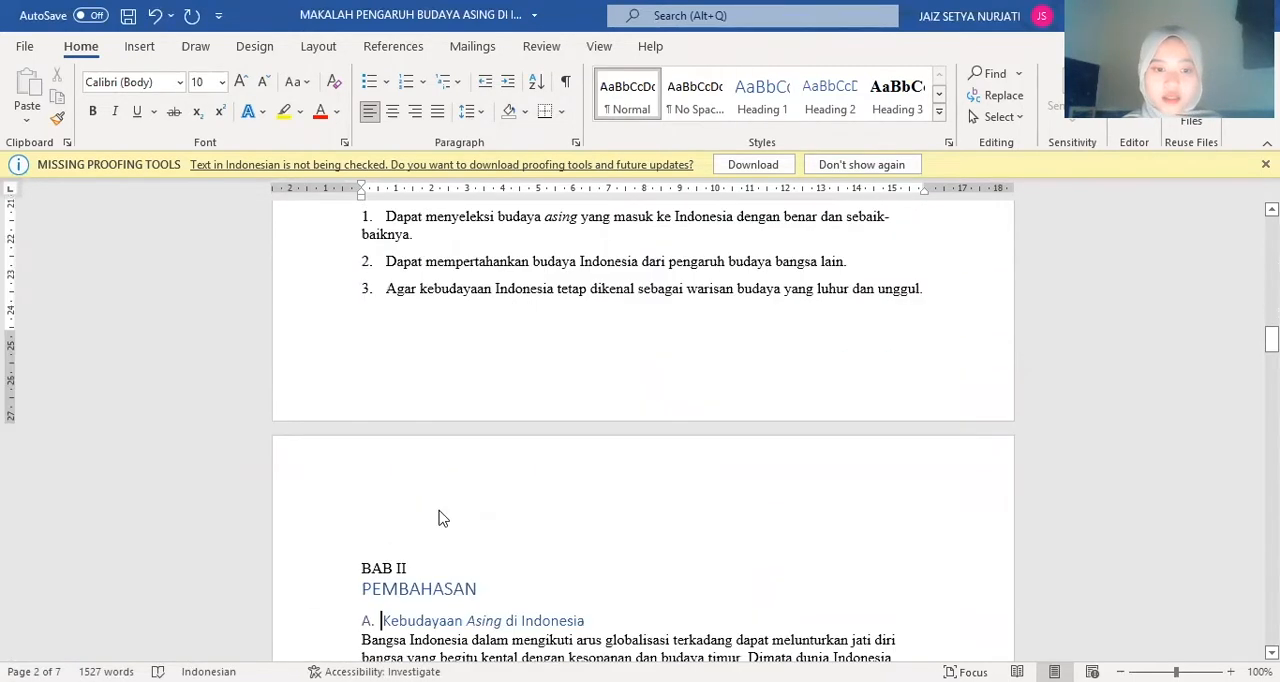
pyautogui.click(927, 289)
pyautogui.click(318, 46)
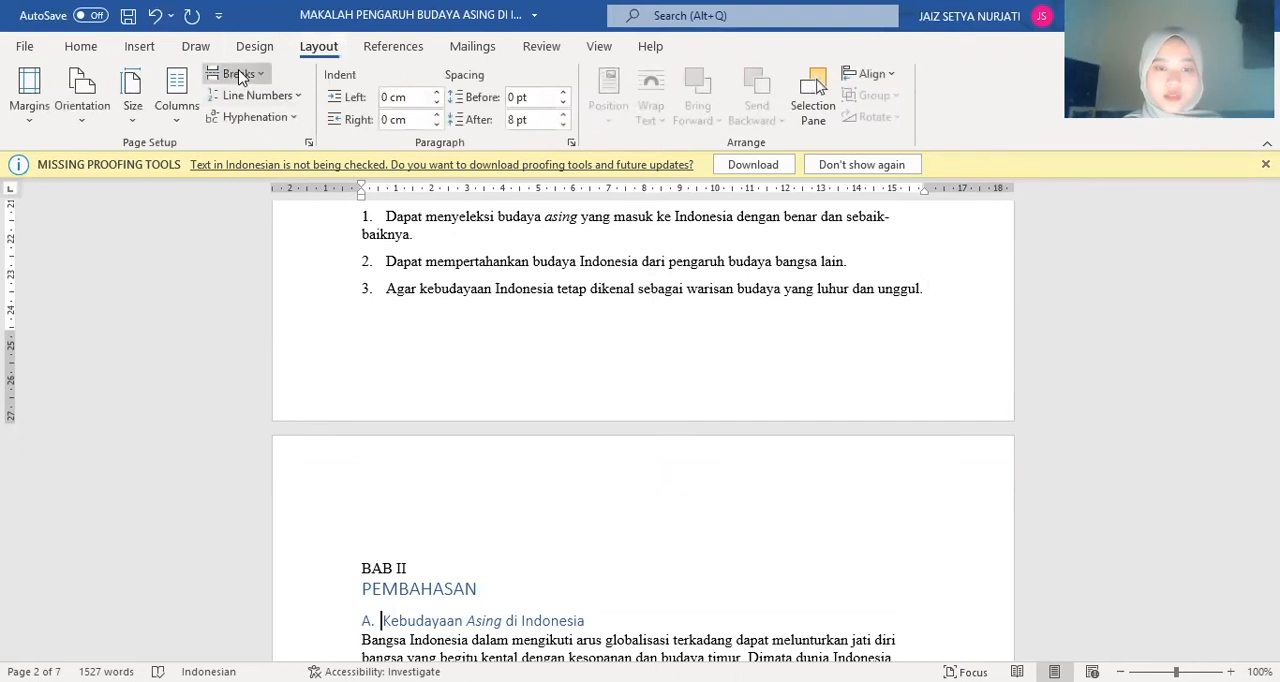
pyautogui.click(238, 74)
pyautogui.click(346, 160)
pyautogui.scroll(-1, 841, 410)
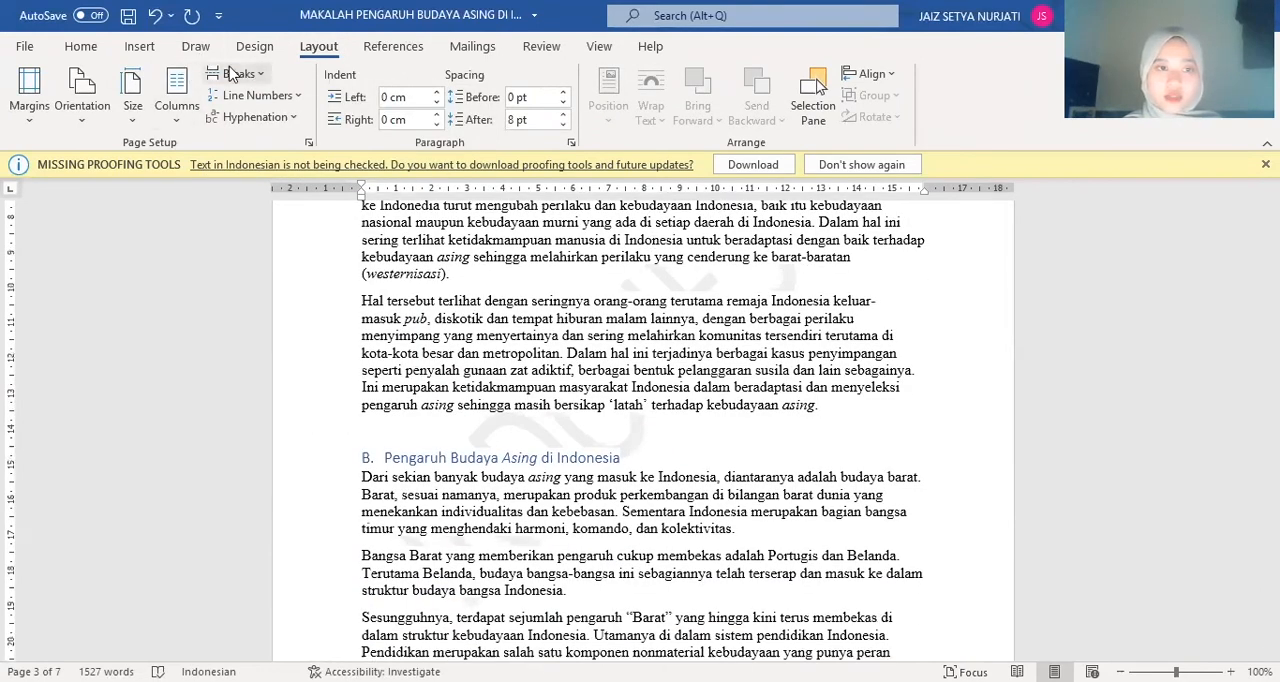
pyautogui.hotkey('ctrl', 'Return')
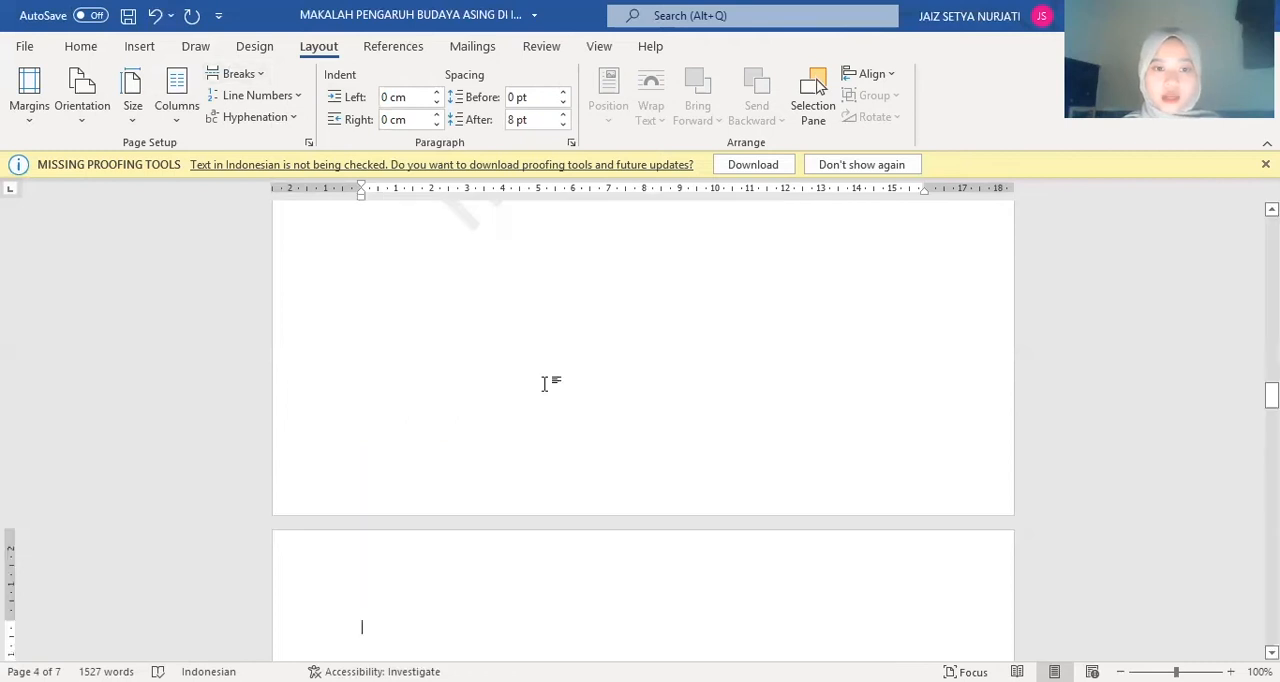
# Change the page orientation to landscape for only the selected text from the BAB II heading through the end of section A
pyautogui.scroll(10, 545, 384)
pyautogui.scroll(-3, 548, 394)
pyautogui.moveTo(362, 329); pyautogui.dragTo(852, 472)
pyautogui.click(40, 124)
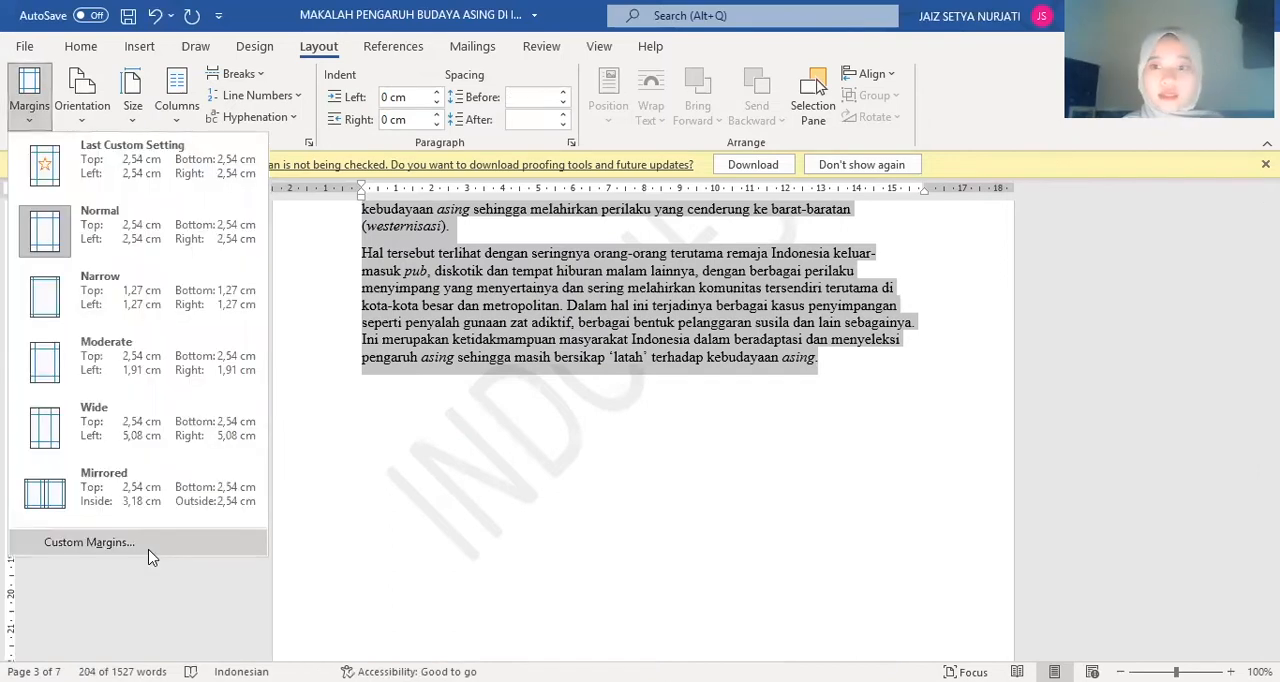
pyautogui.click(148, 552)
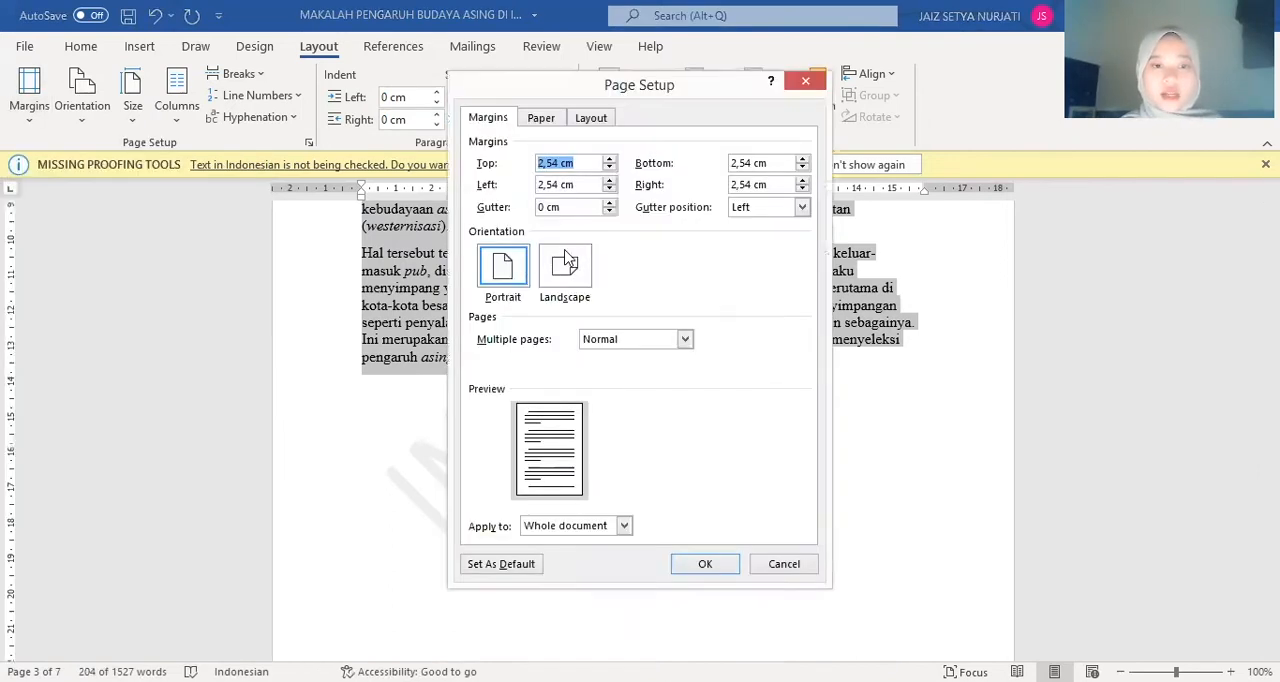
pyautogui.click(566, 262)
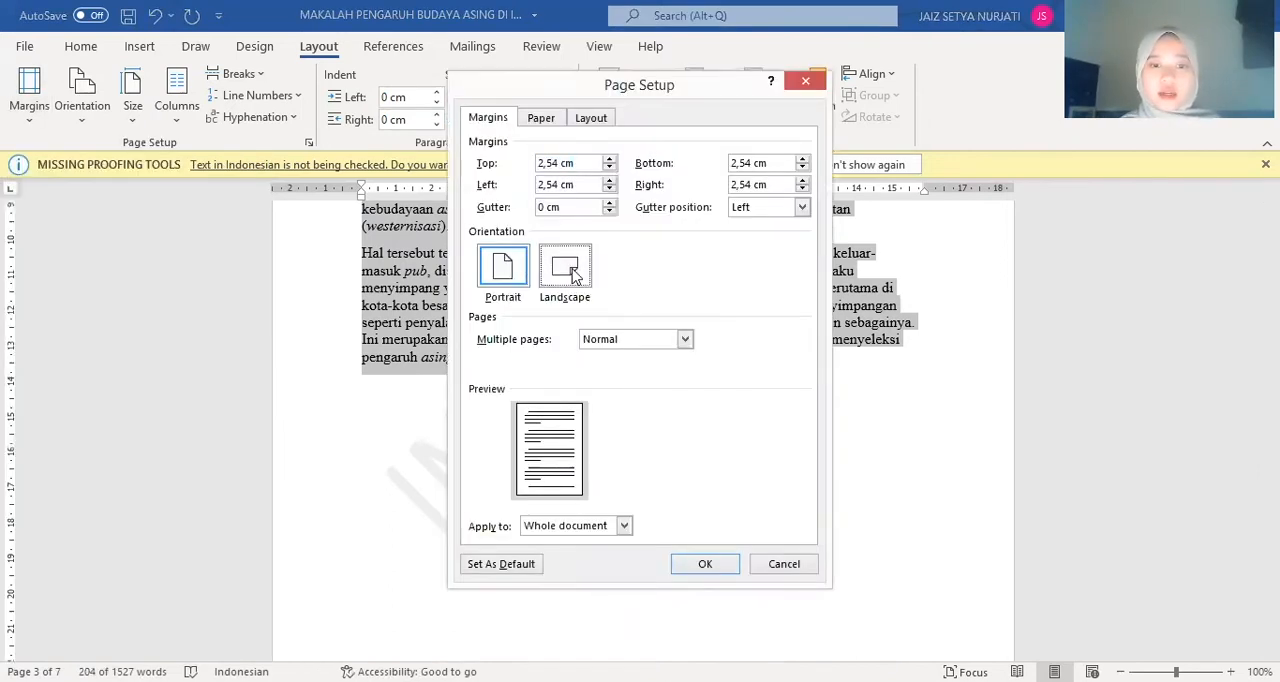
pyautogui.click(624, 525)
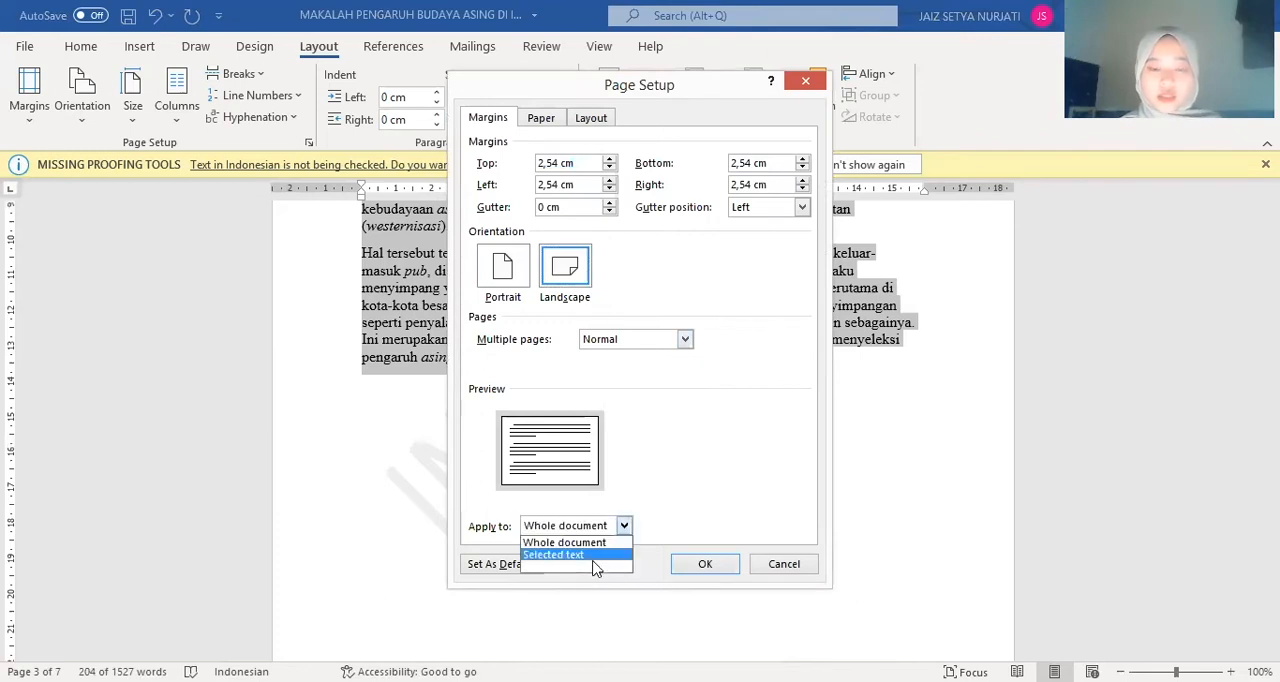
pyautogui.click(593, 557)
pyautogui.click(703, 563)
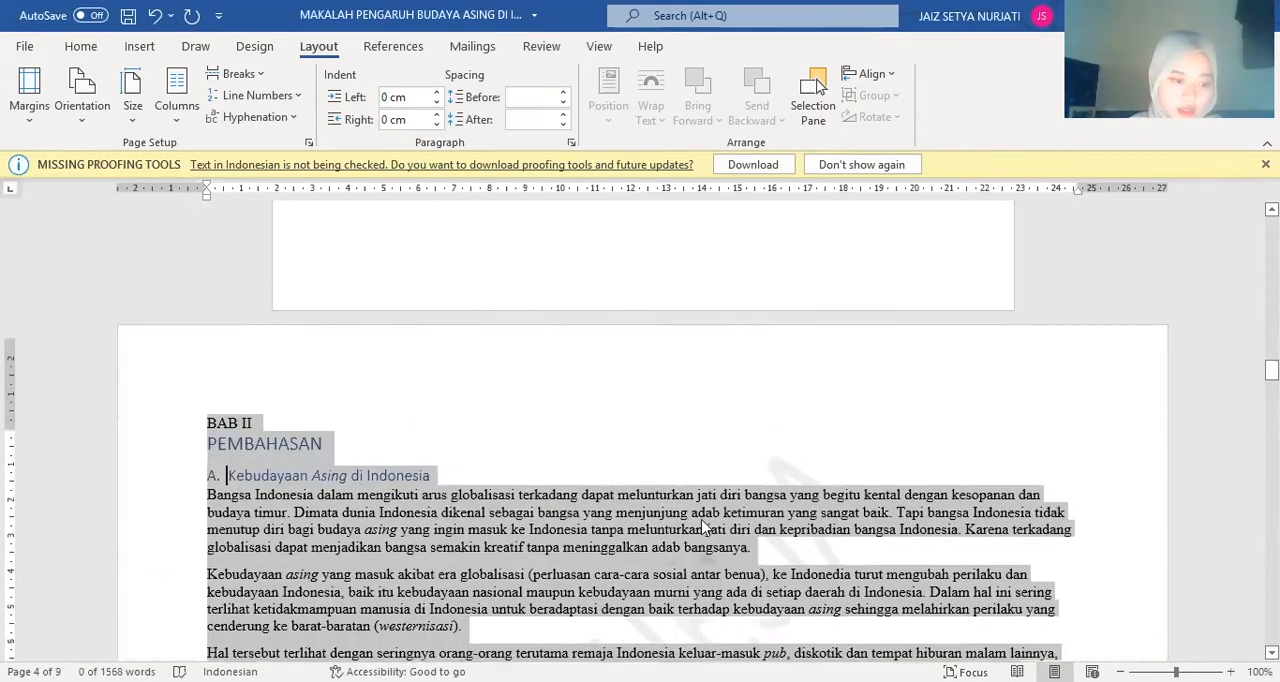
# Examine the page orientation and layout from the PENDAHULUAN chapter through the end of the paper
pyautogui.scroll(7, 700, 519)
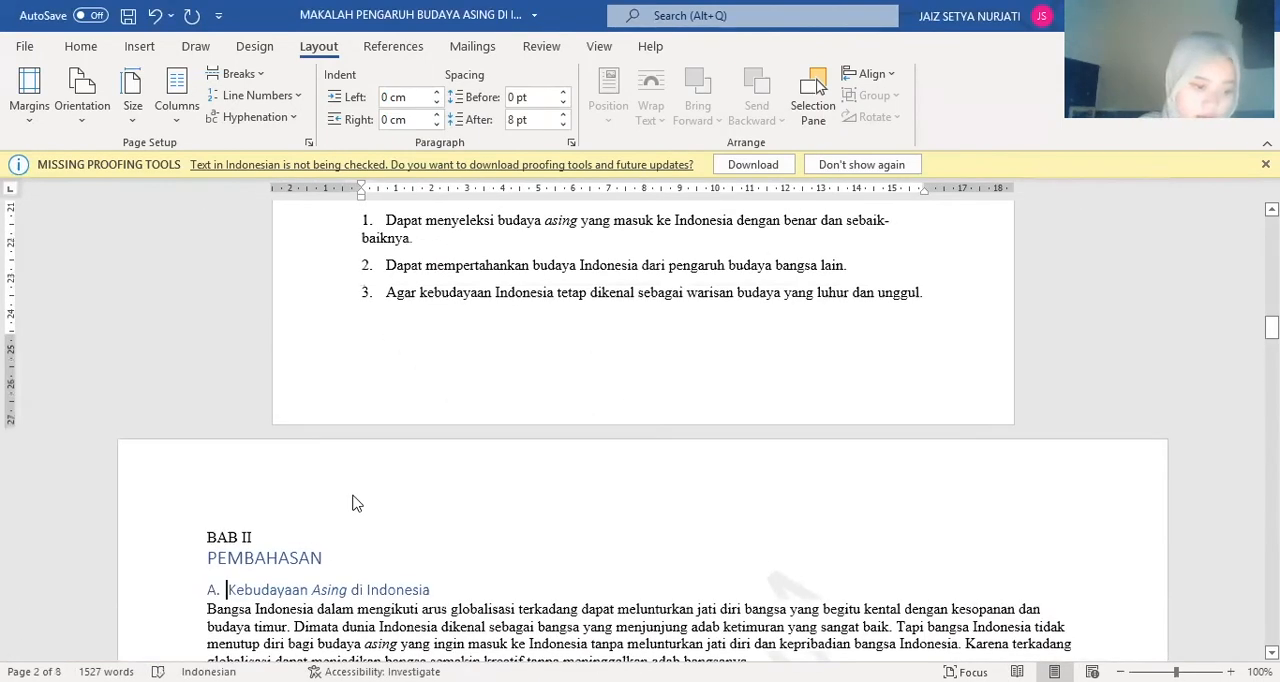
pyautogui.scroll(-4, 356, 500)
pyautogui.scroll(-1, 356, 489)
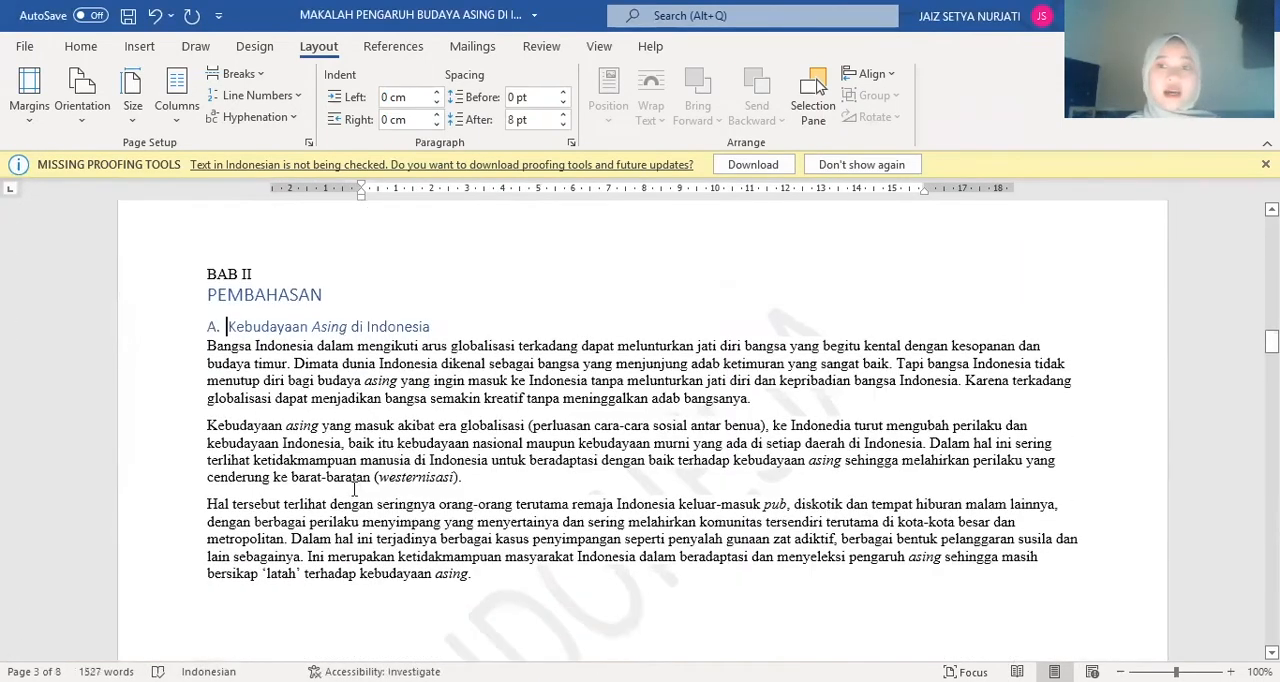
pyautogui.scroll(15, 354, 487)
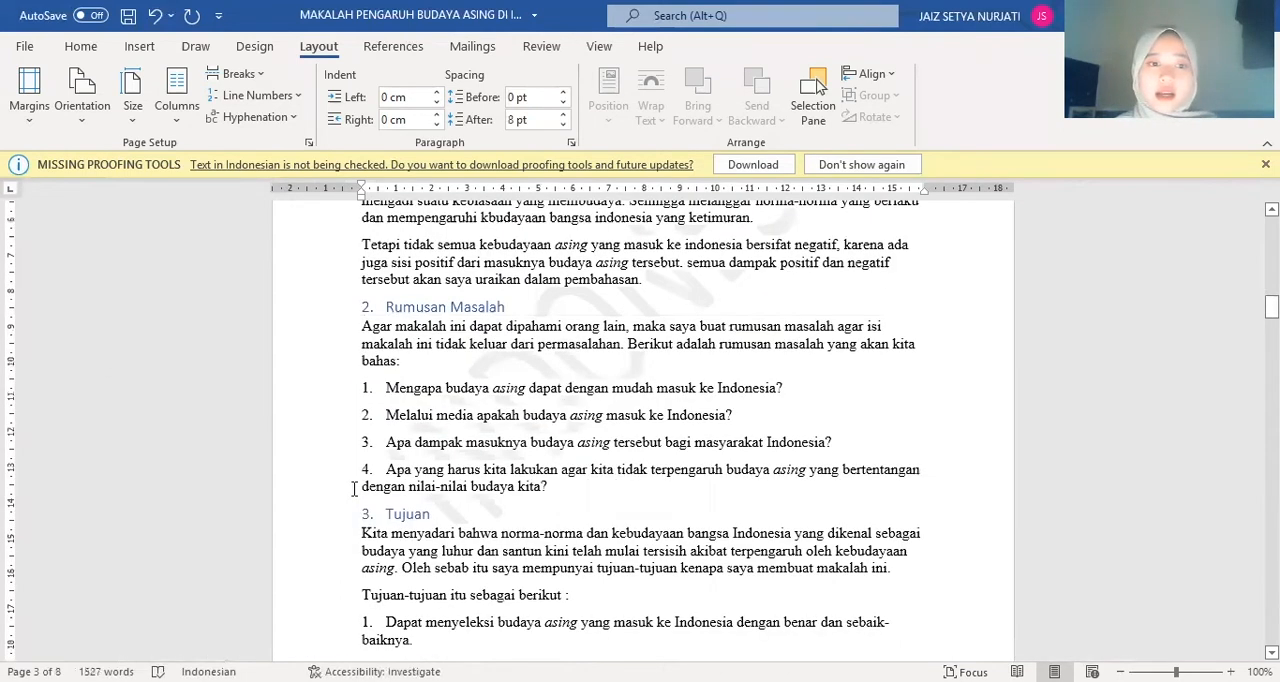
pyautogui.scroll(-8, 354, 488)
pyautogui.scroll(-10, 354, 488)
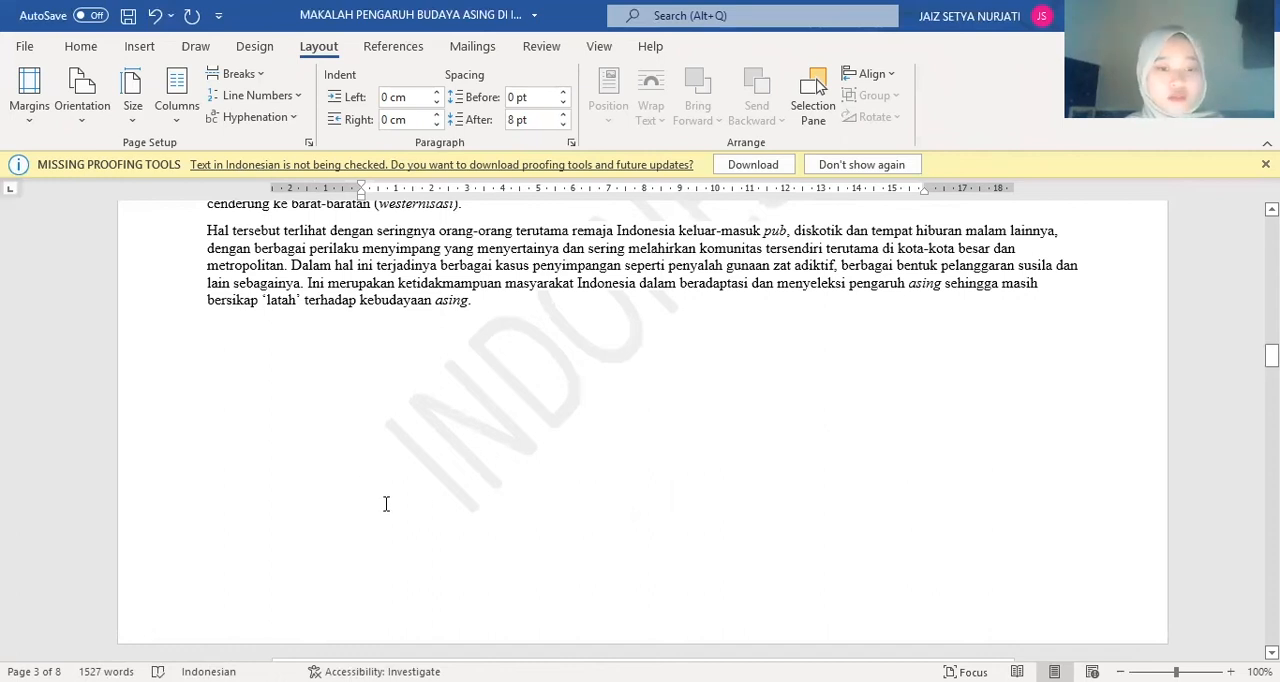
pyautogui.scroll(-10, 447, 530)
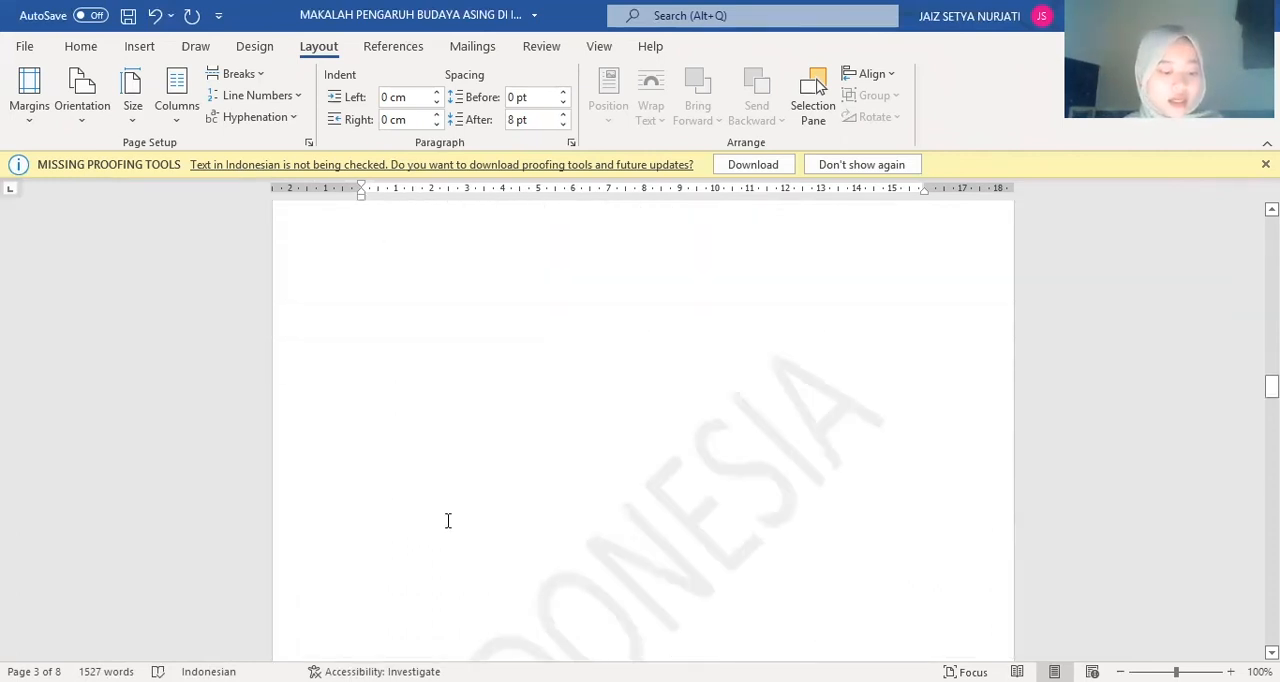
pyautogui.scroll(-15, 447, 520)
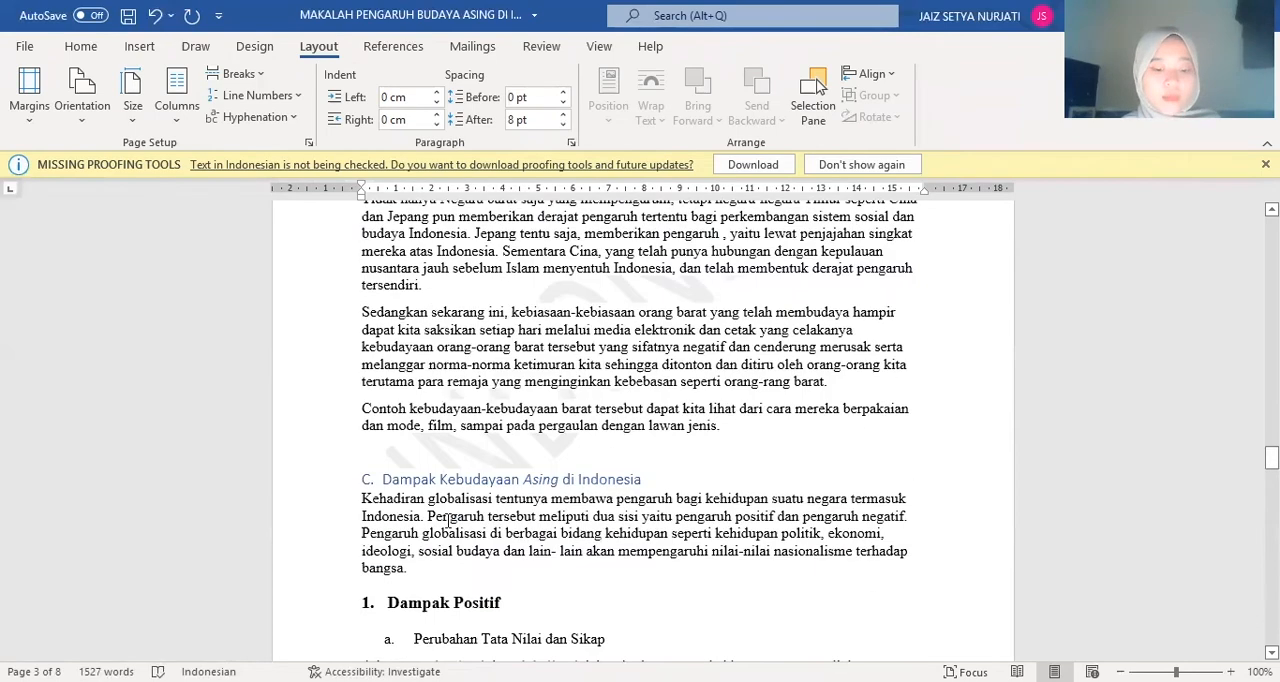
pyautogui.scroll(-20, 447, 520)
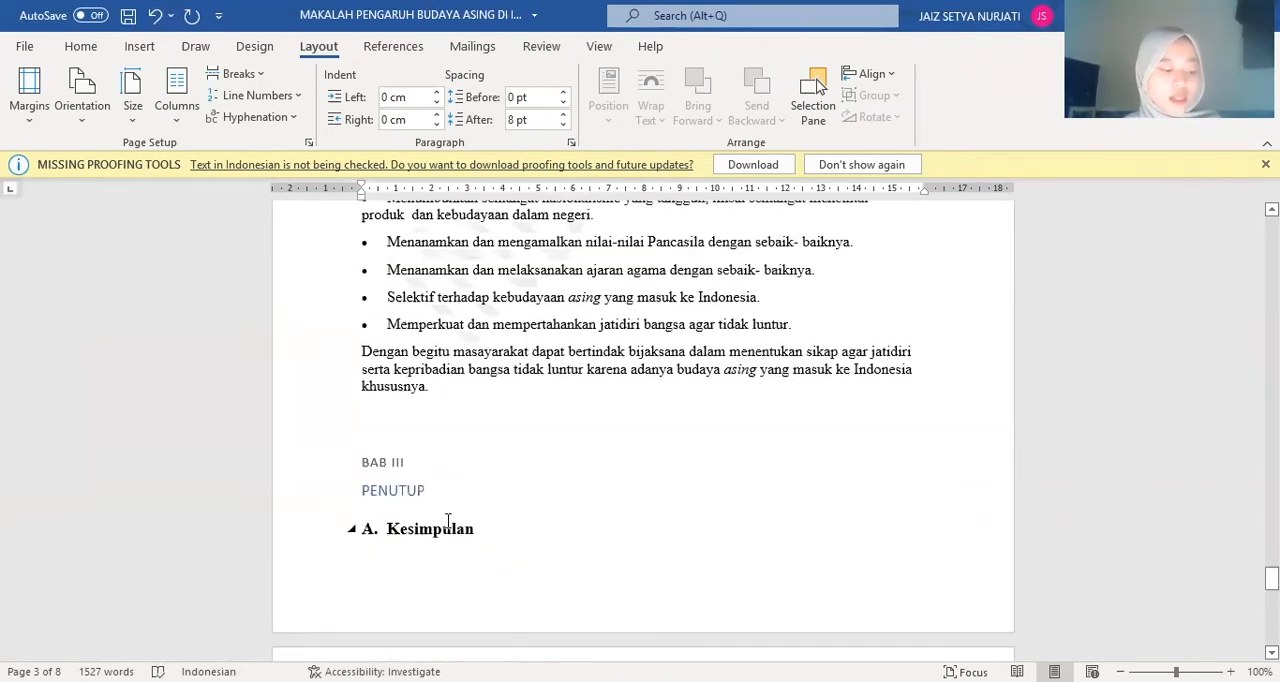
pyautogui.scroll(-15, 447, 530)
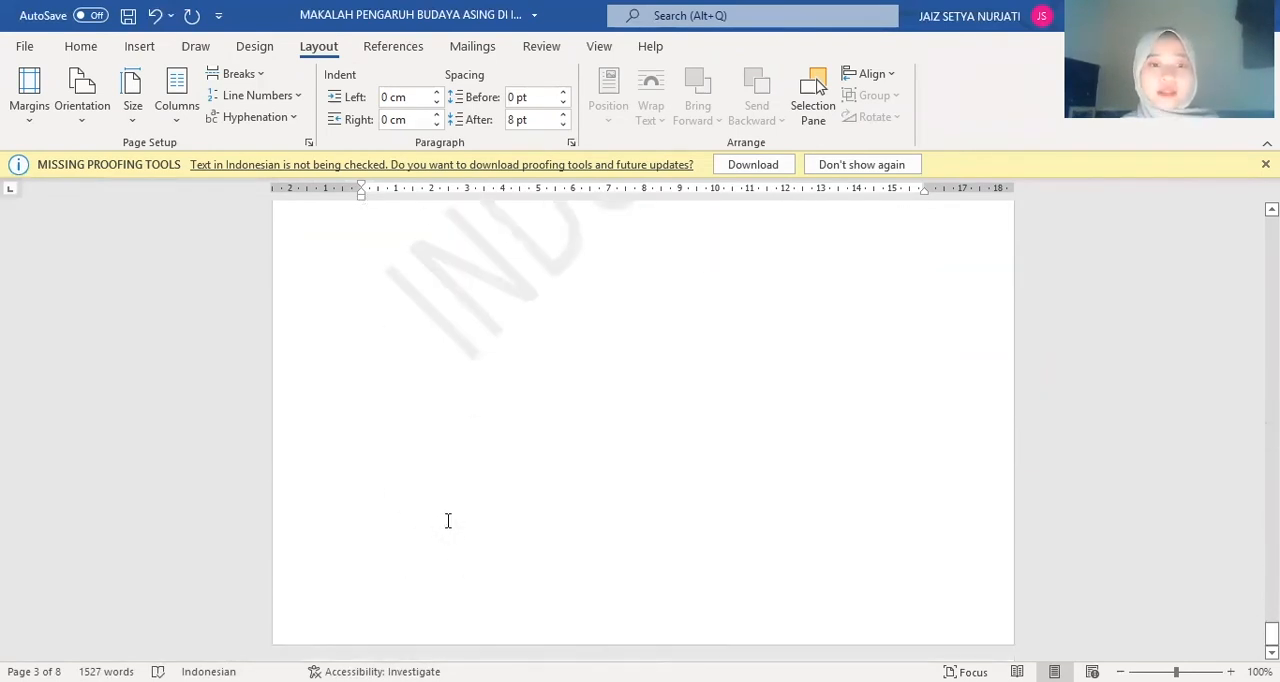
# Set the line spacing of the paragraphs and bulleted list under "B. Saran" to Exactly 14 pt
pyautogui.scroll(5, 447, 530)
pyautogui.scroll(-2, 446, 520)
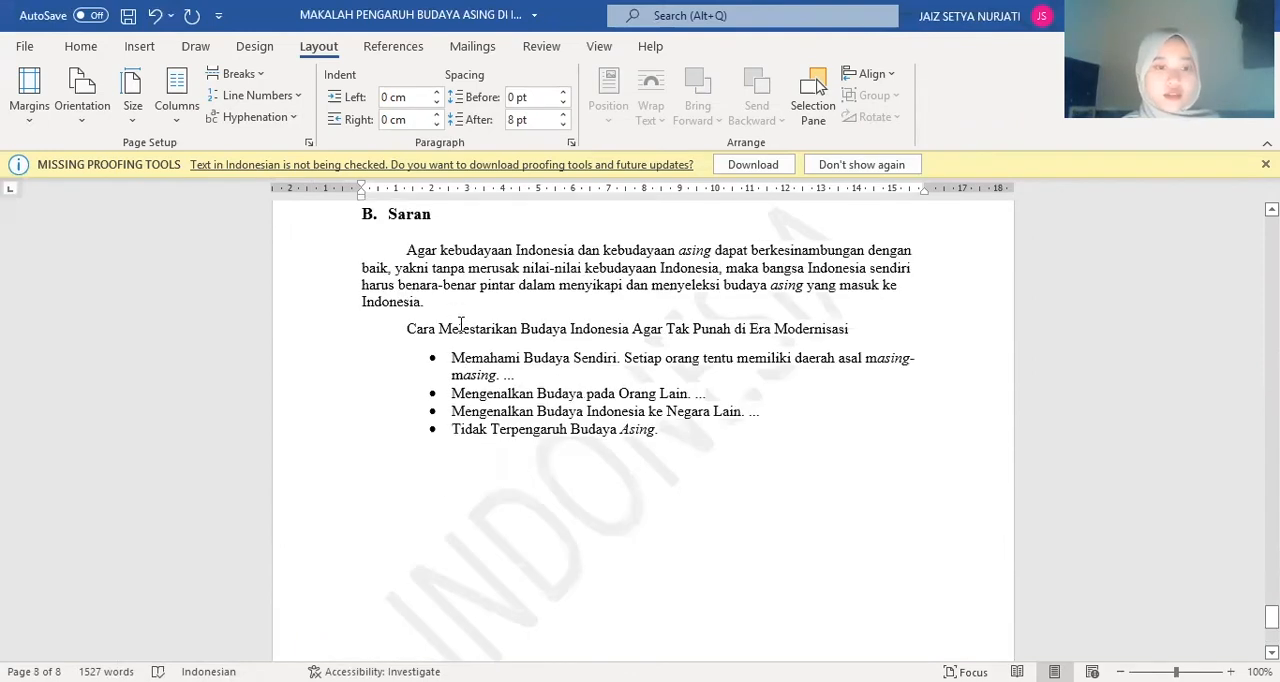
pyautogui.moveTo(400, 244); pyautogui.dragTo(740, 438)
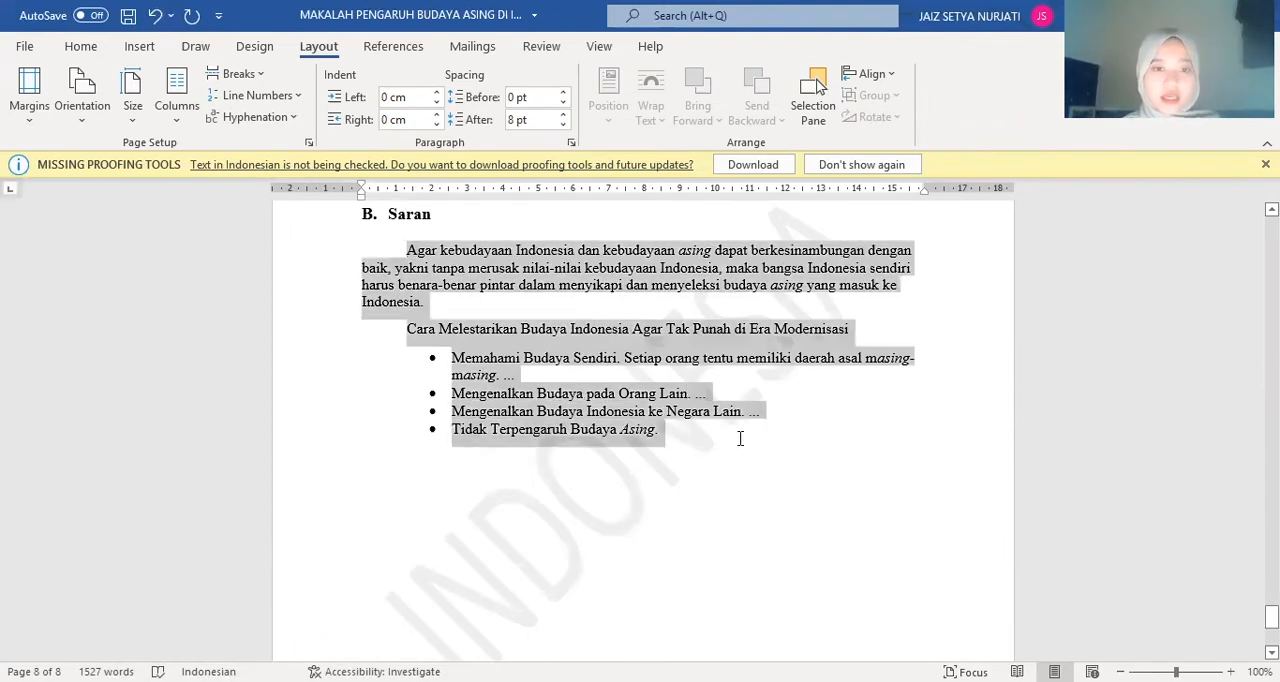
pyautogui.click(79, 47)
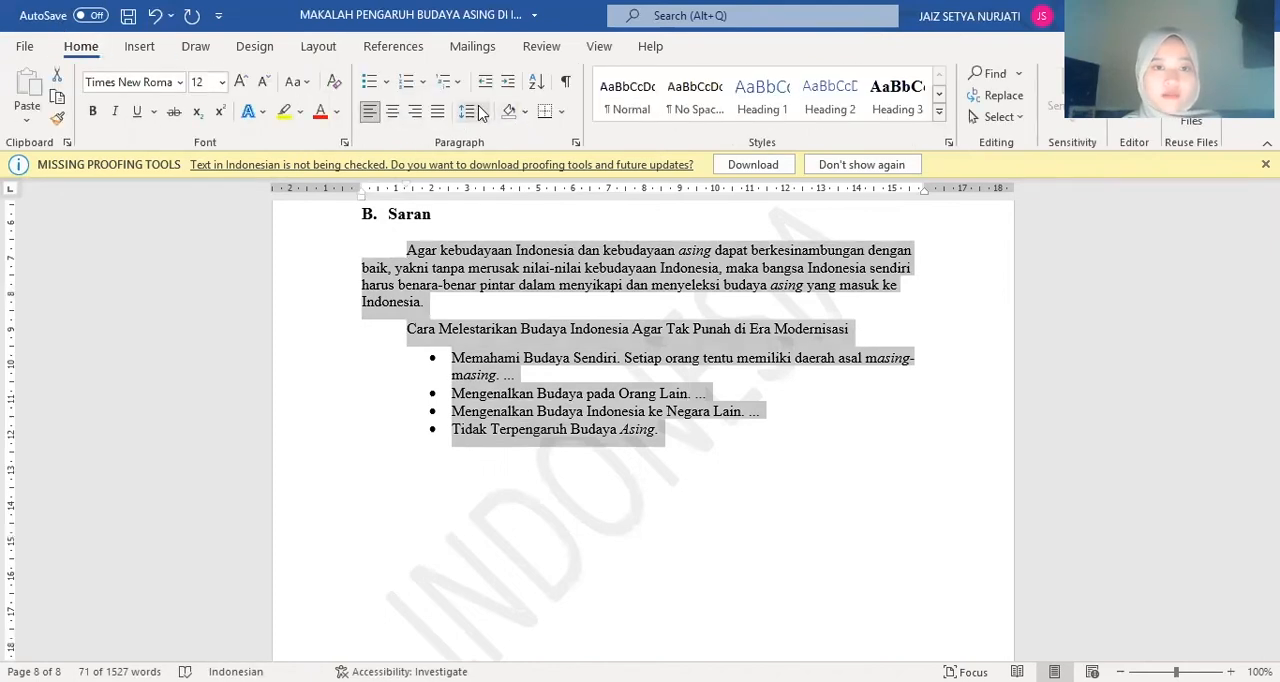
pyautogui.click(521, 292)
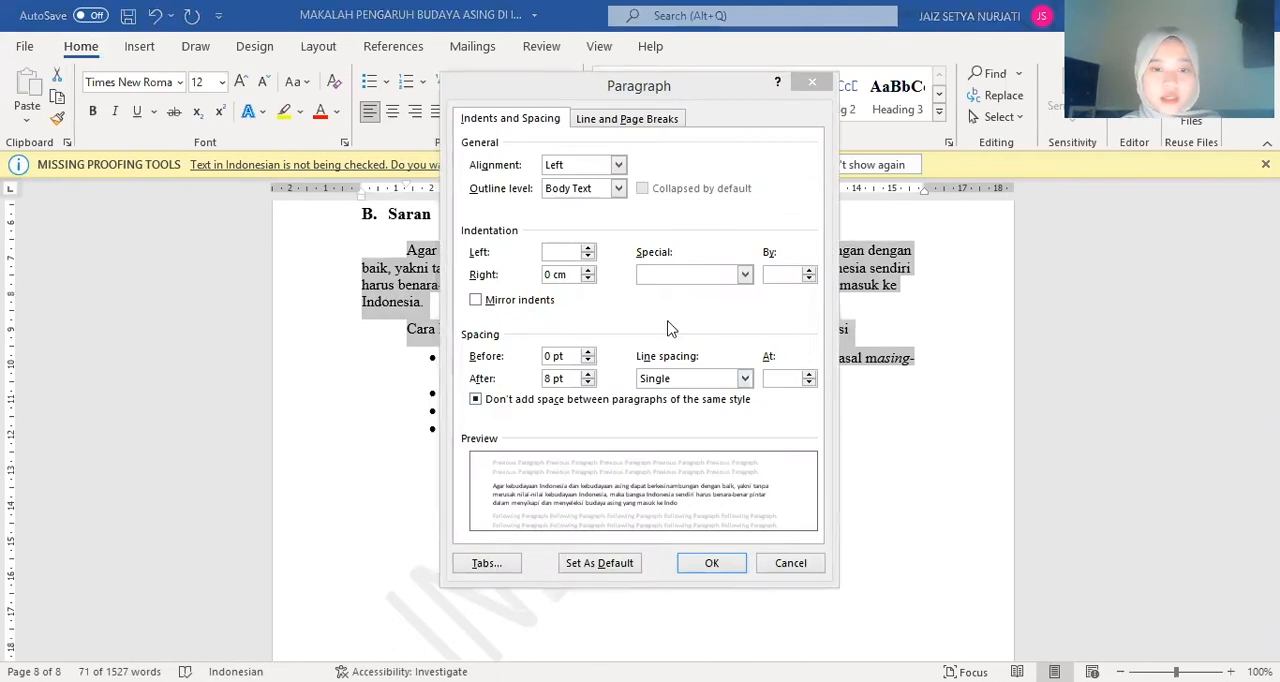
pyautogui.click(745, 379)
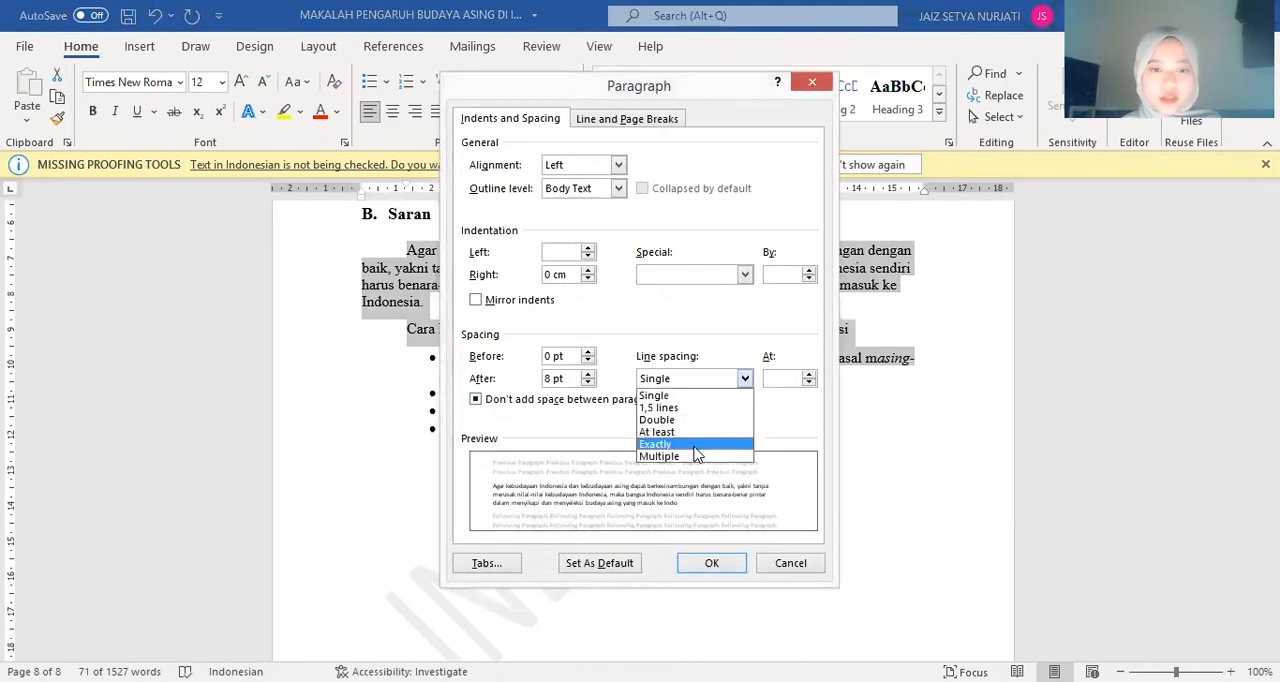
pyautogui.click(695, 448)
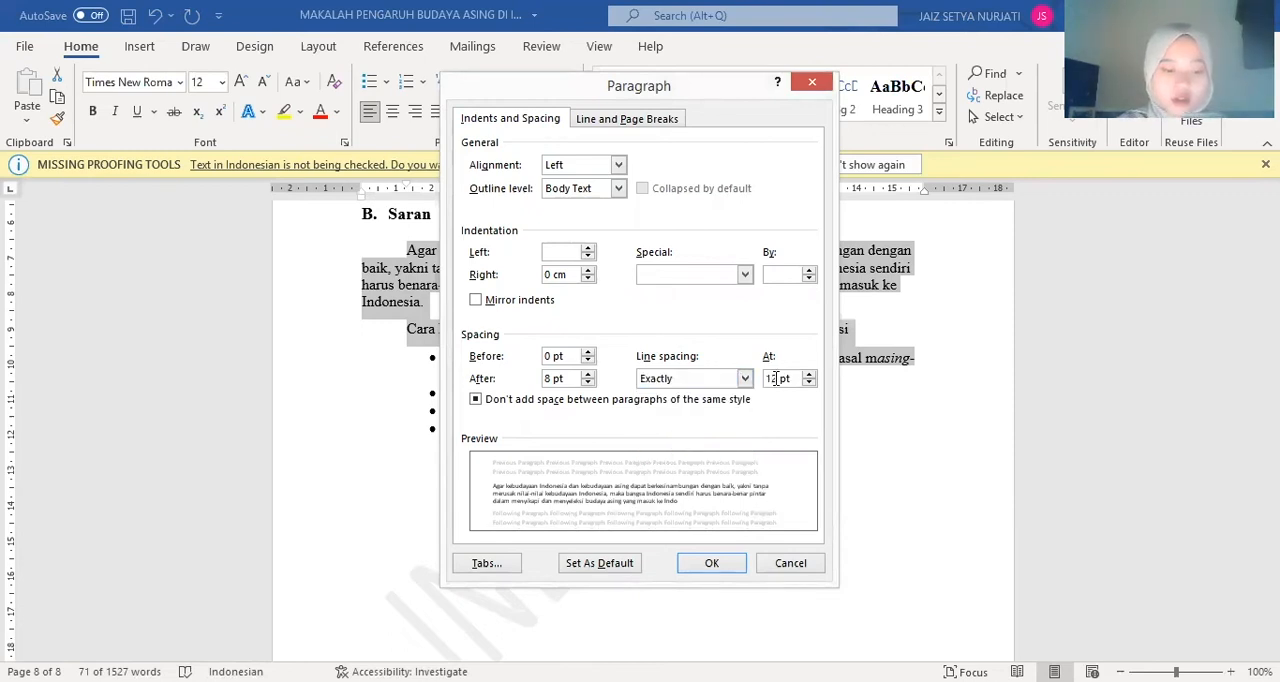
pyautogui.doubleClick(776, 378)
pyautogui.press('BackSpace')
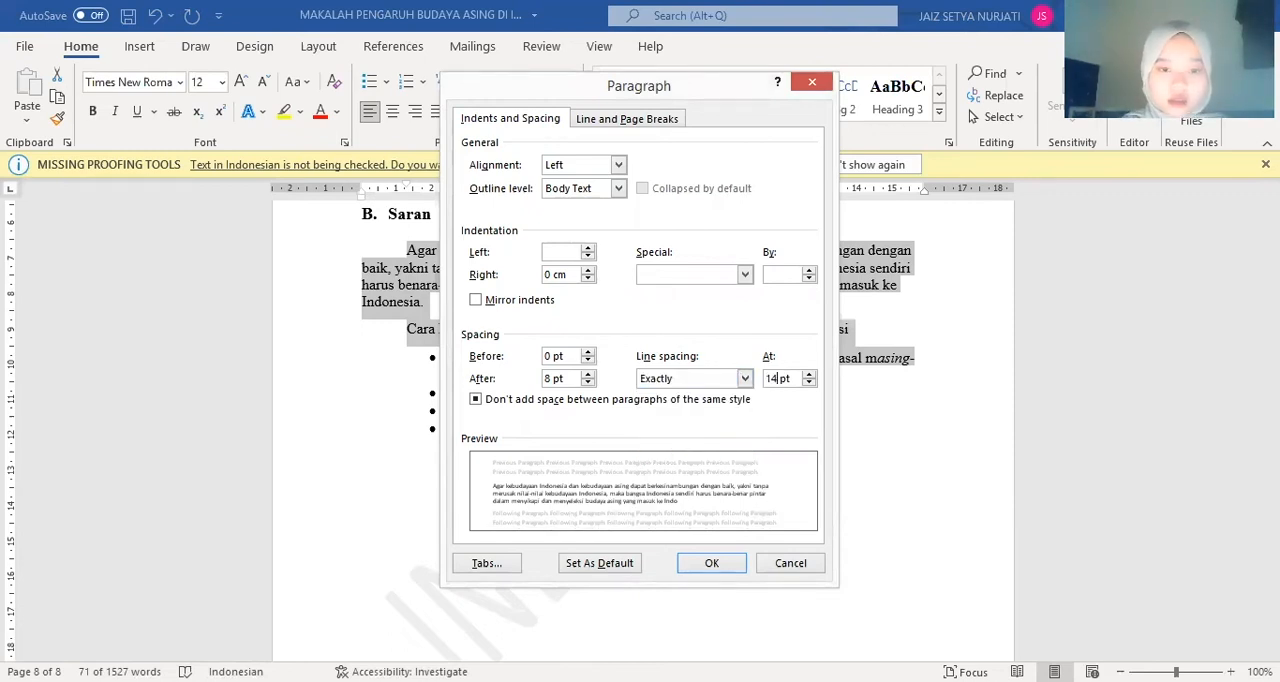
pyautogui.click(722, 564)
pyautogui.click(733, 481)
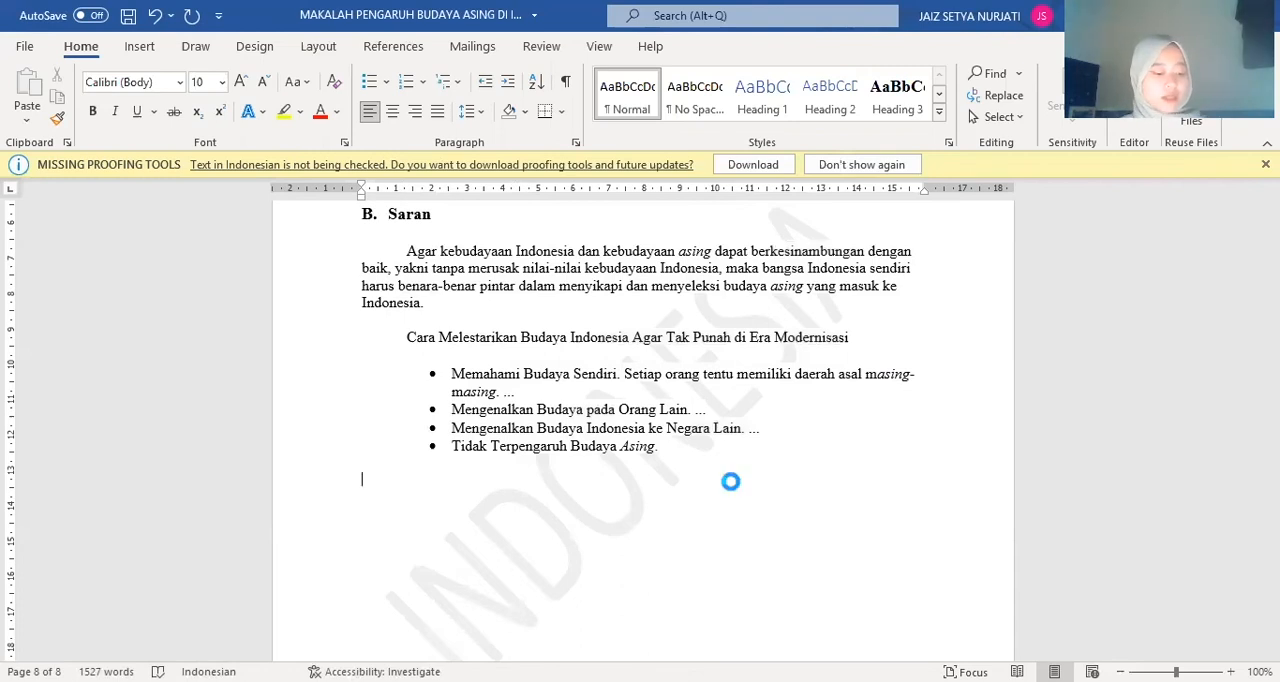
# Open the Document Inspector for the paper and limit its checks to Headers, Footers, and Watermarks only
pyautogui.scroll(-1, 745, 356)
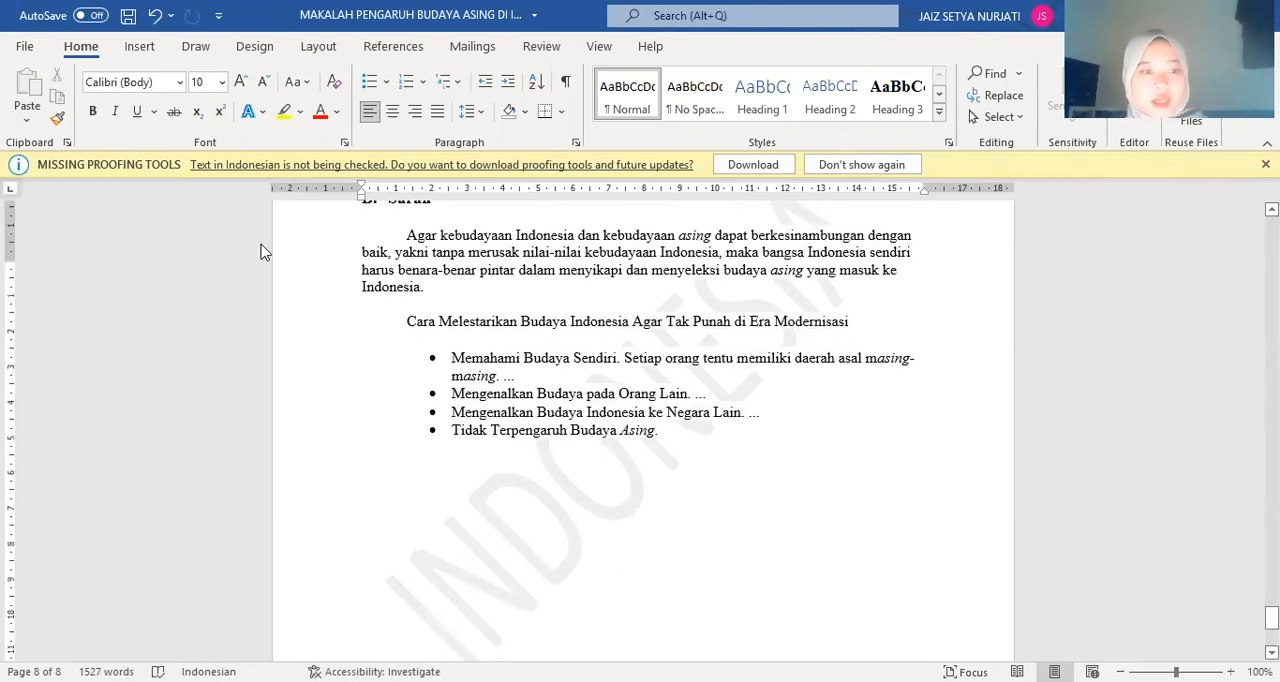
pyautogui.scroll(5, 260, 251)
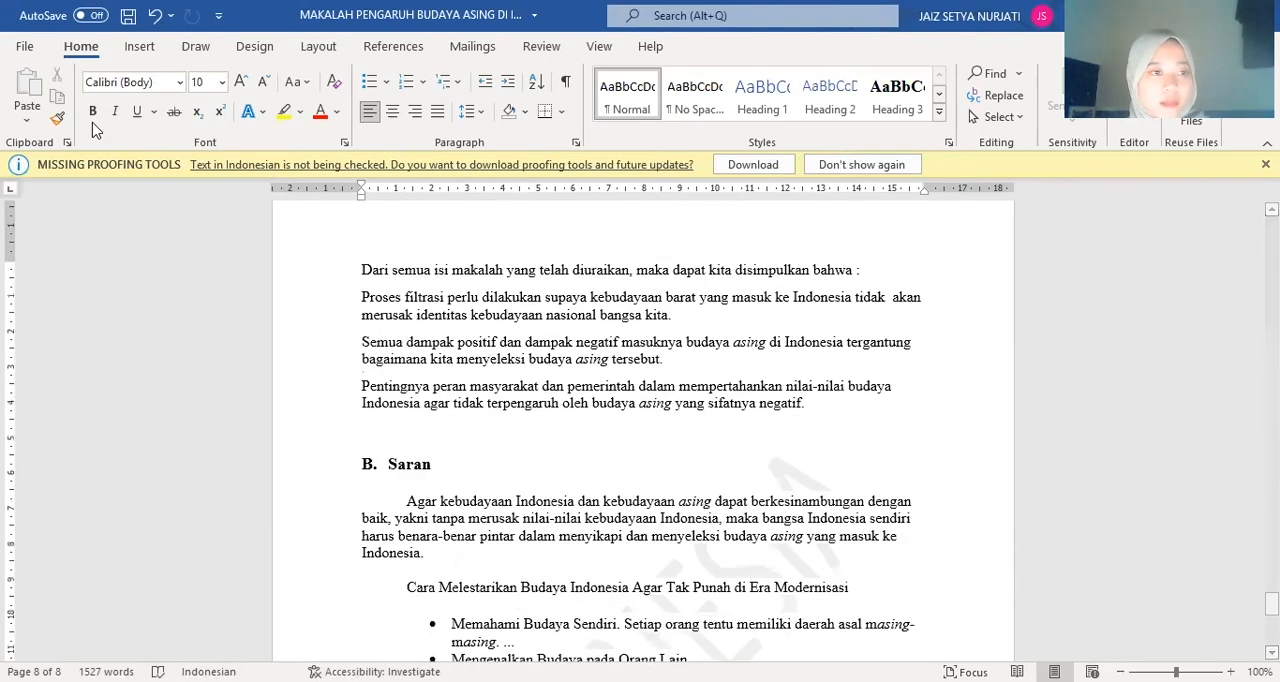
pyautogui.click(25, 54)
pyautogui.click(48, 223)
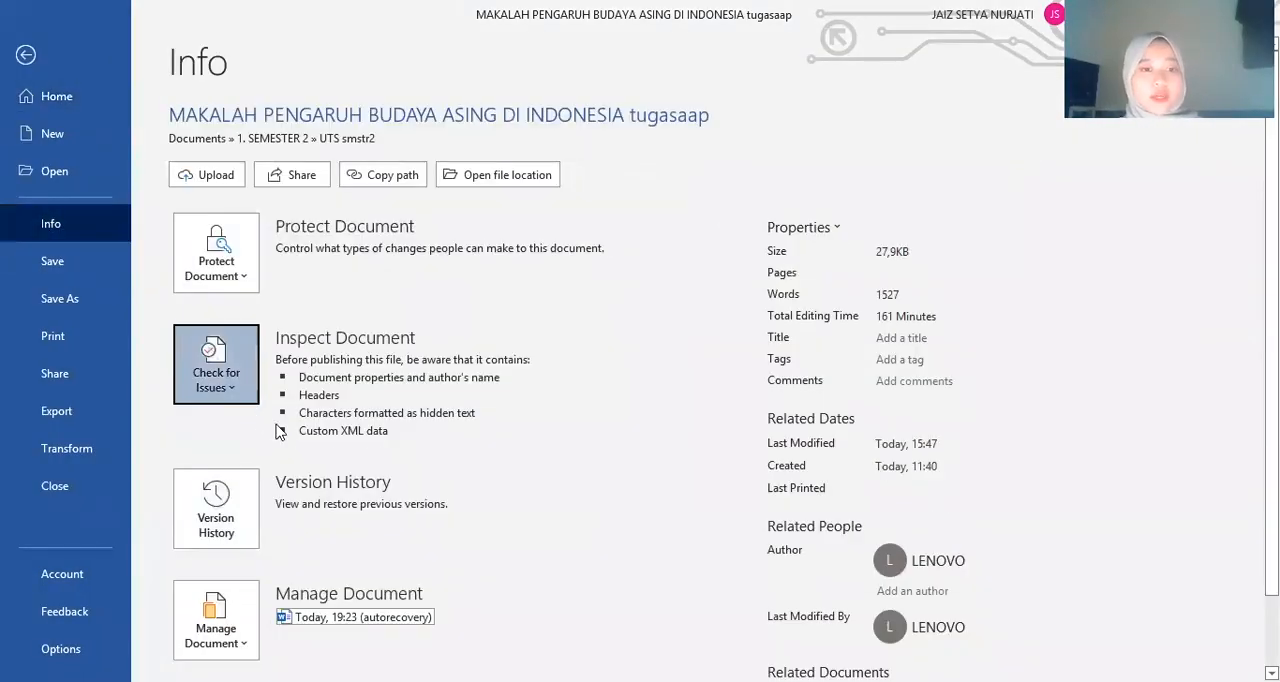
pyautogui.click(686, 489)
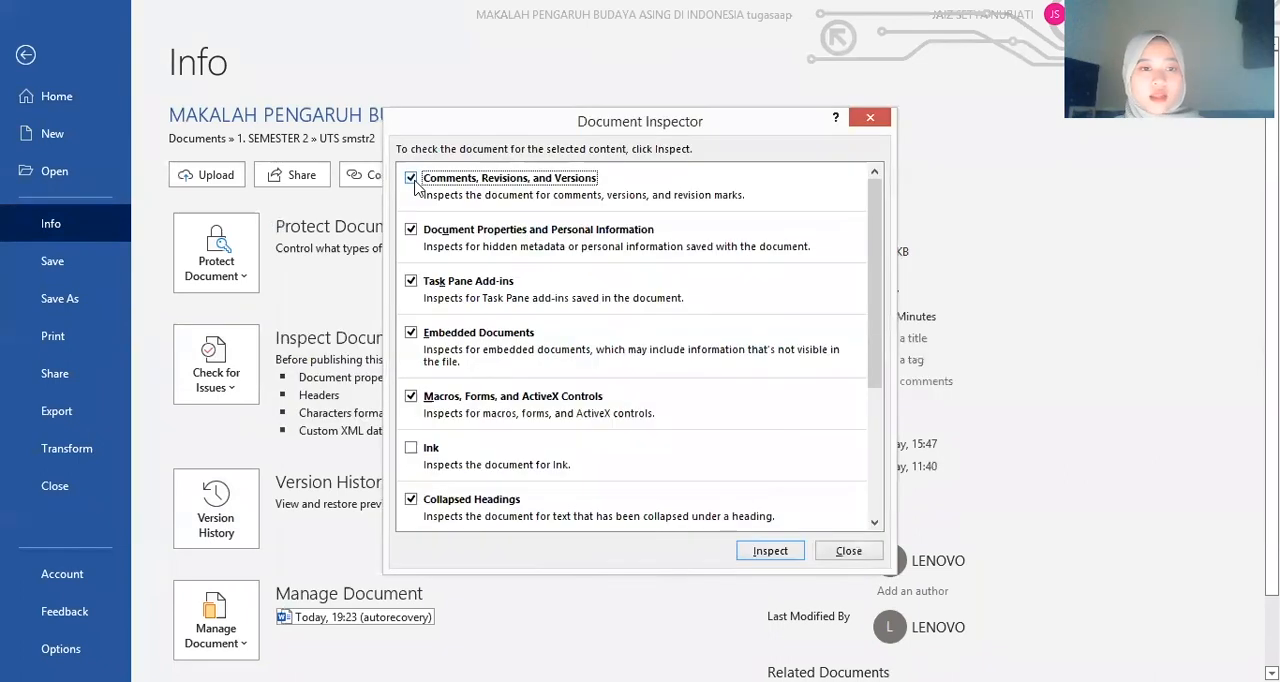
pyautogui.click(411, 230)
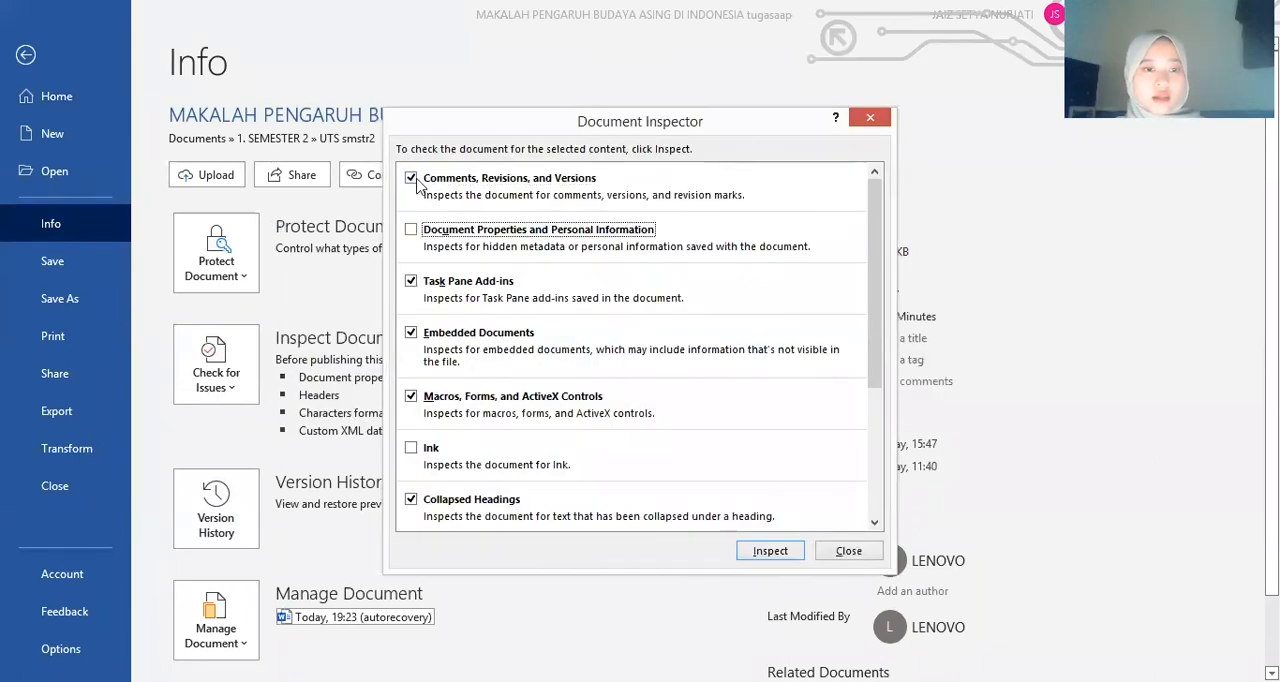
pyautogui.click(410, 178)
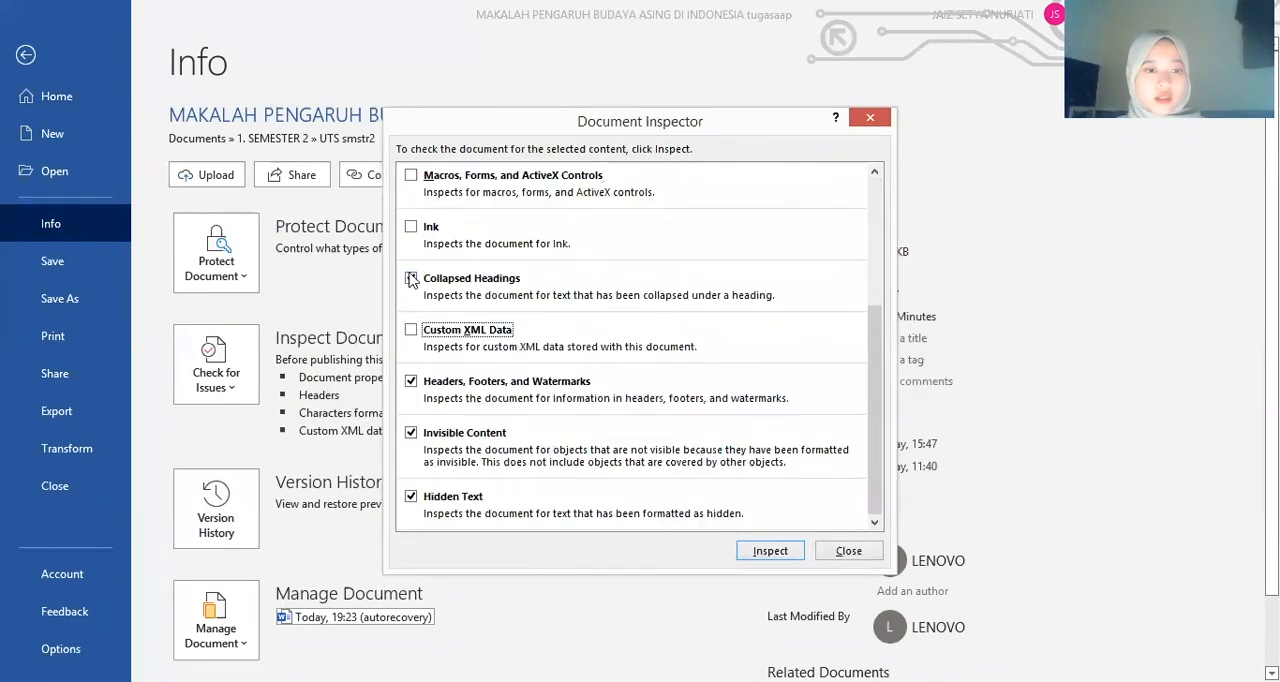
pyautogui.click(411, 279)
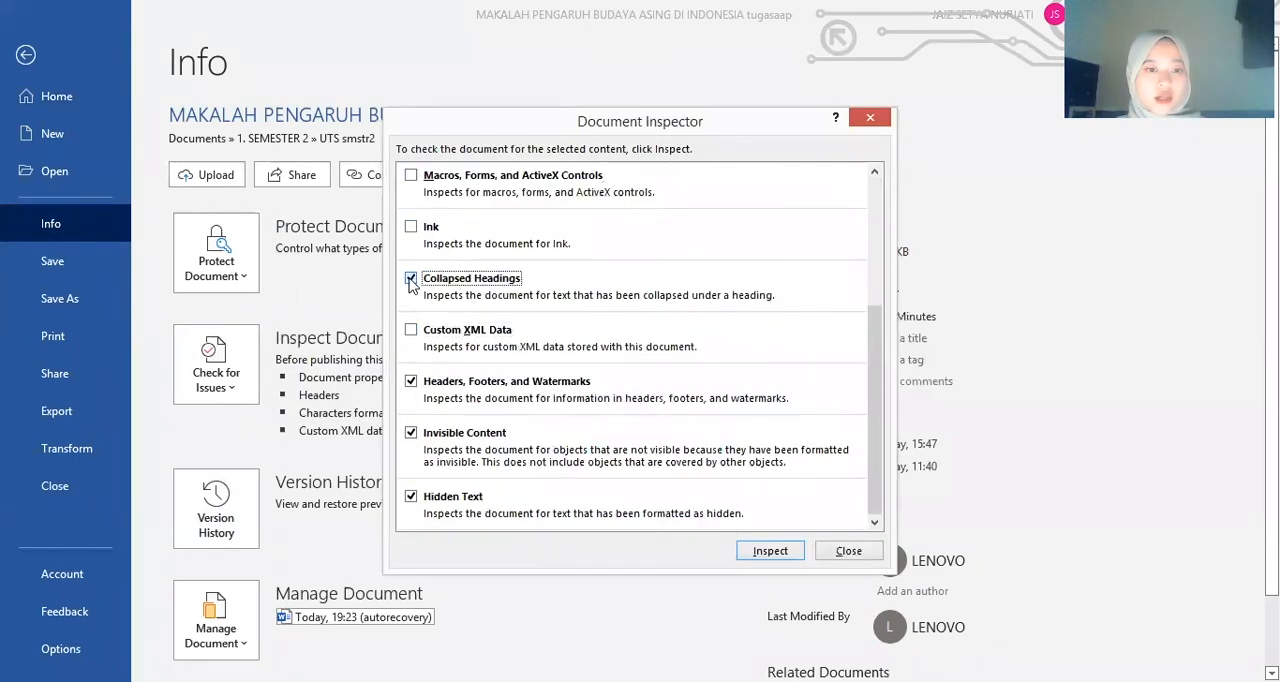
pyautogui.click(412, 433)
pyautogui.click(411, 496)
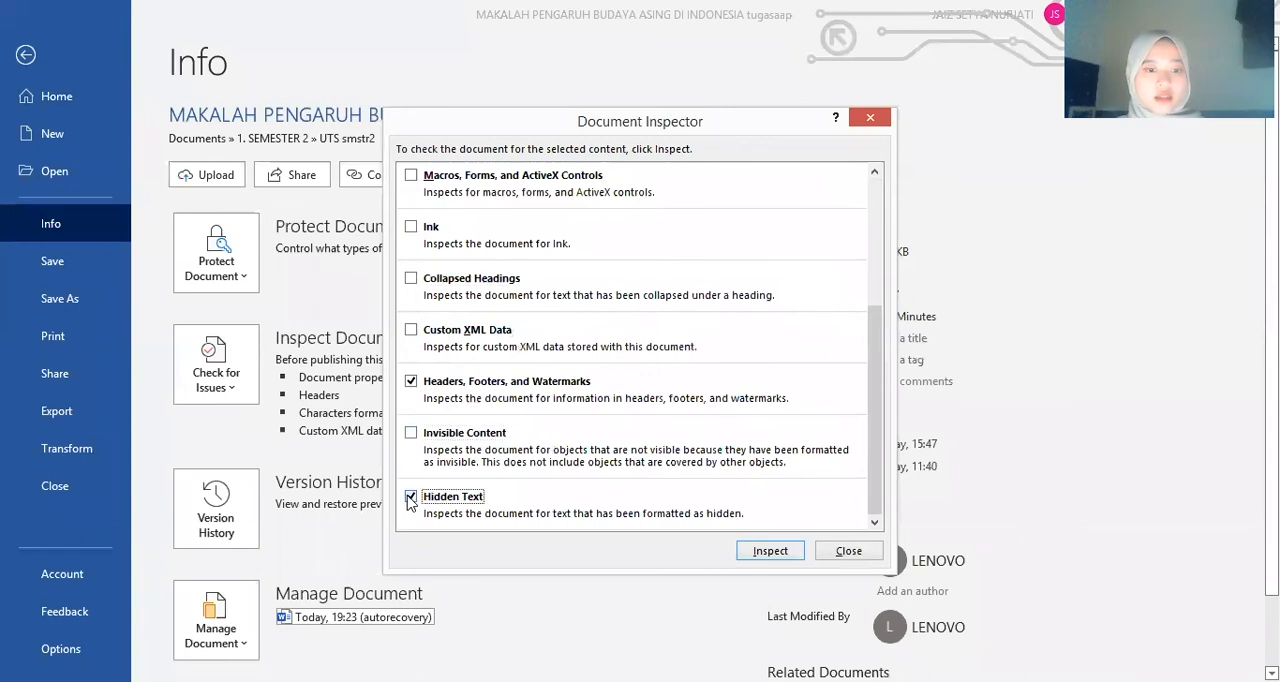
# Run the inspection, remove all headers, footers and watermarks from the document, and return to the text
pyautogui.click(783, 551)
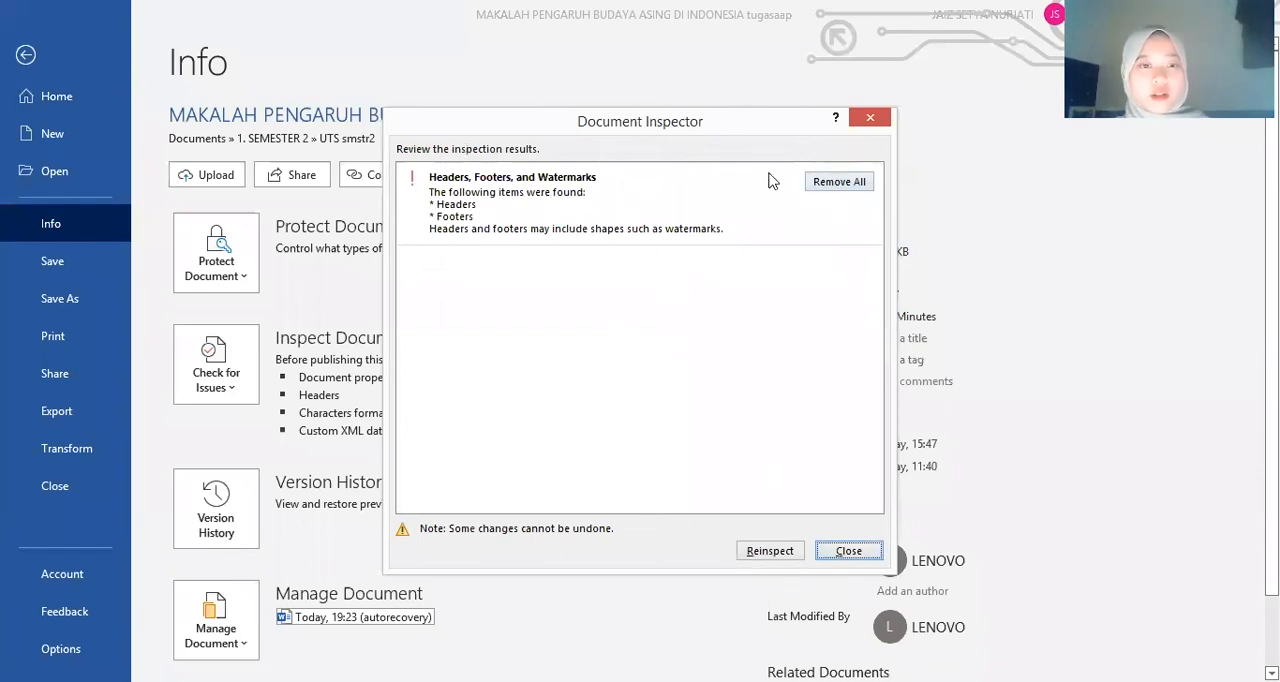
pyautogui.click(835, 182)
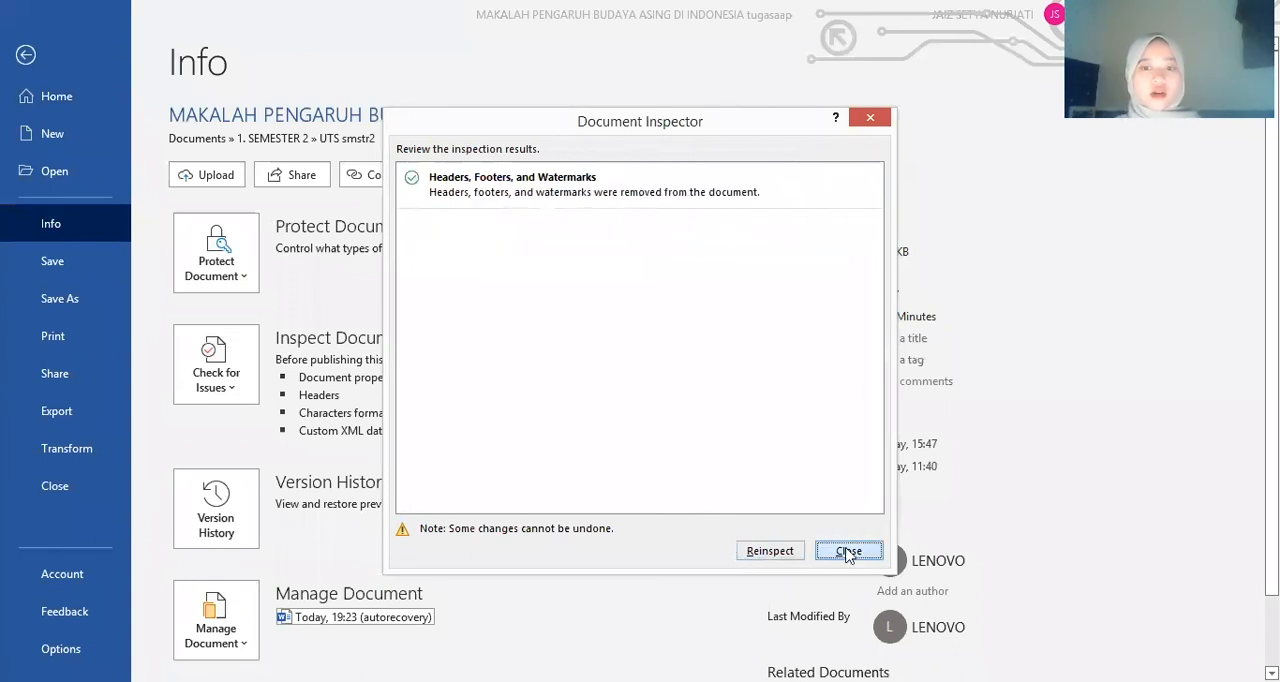
pyautogui.press('Escape')
pyautogui.press('Escape')
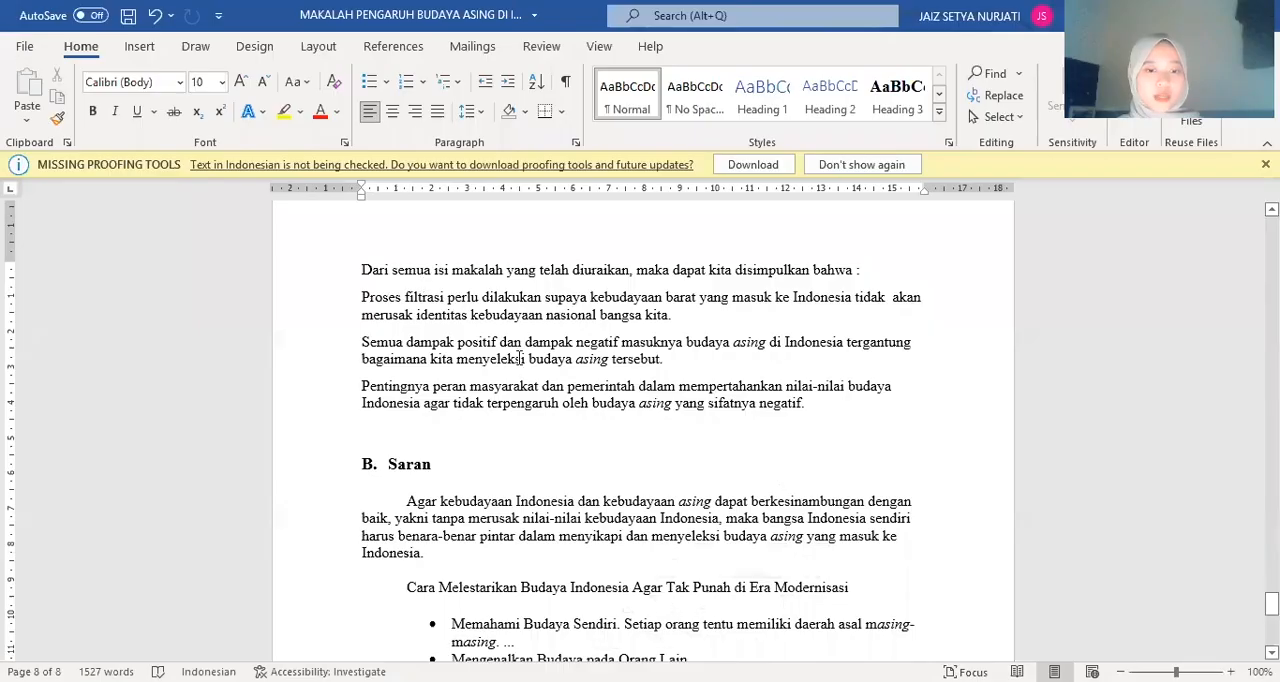
# Check the pages from the conclusion back to the culture and language tables for remaining headers, footers and watermarks
pyautogui.scroll(8, 519, 359)
pyautogui.scroll(-8, 519, 359)
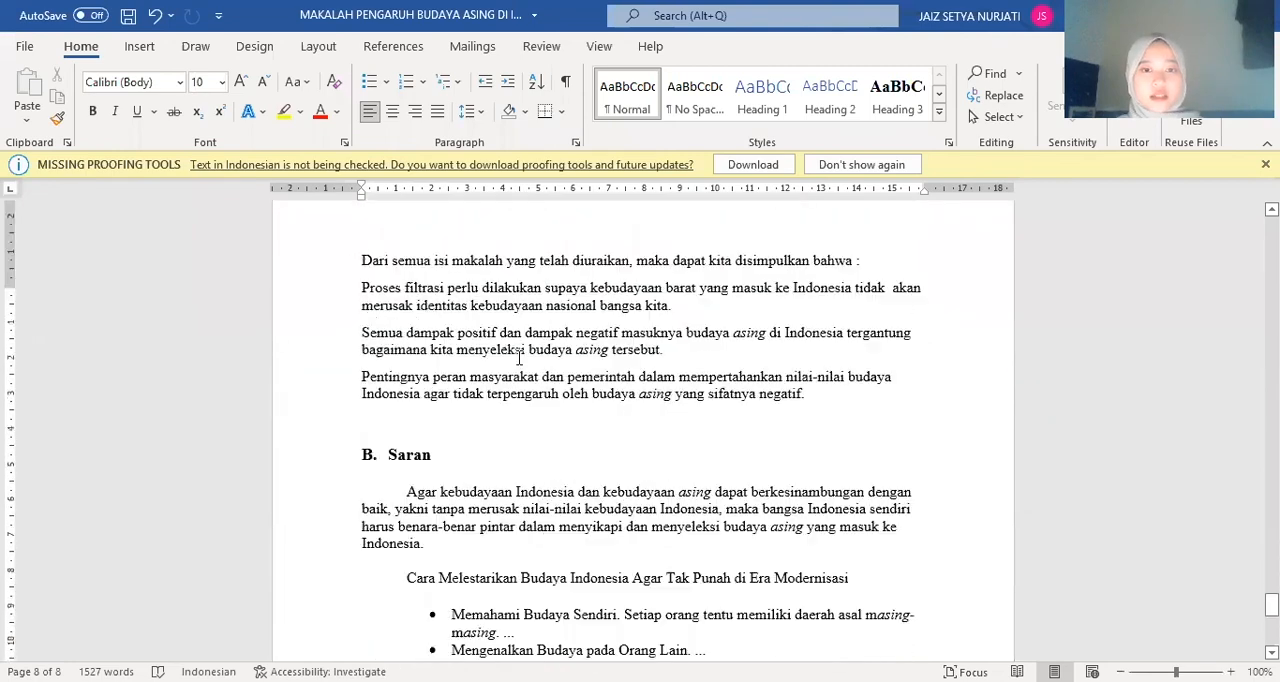
pyautogui.scroll(20, 519, 359)
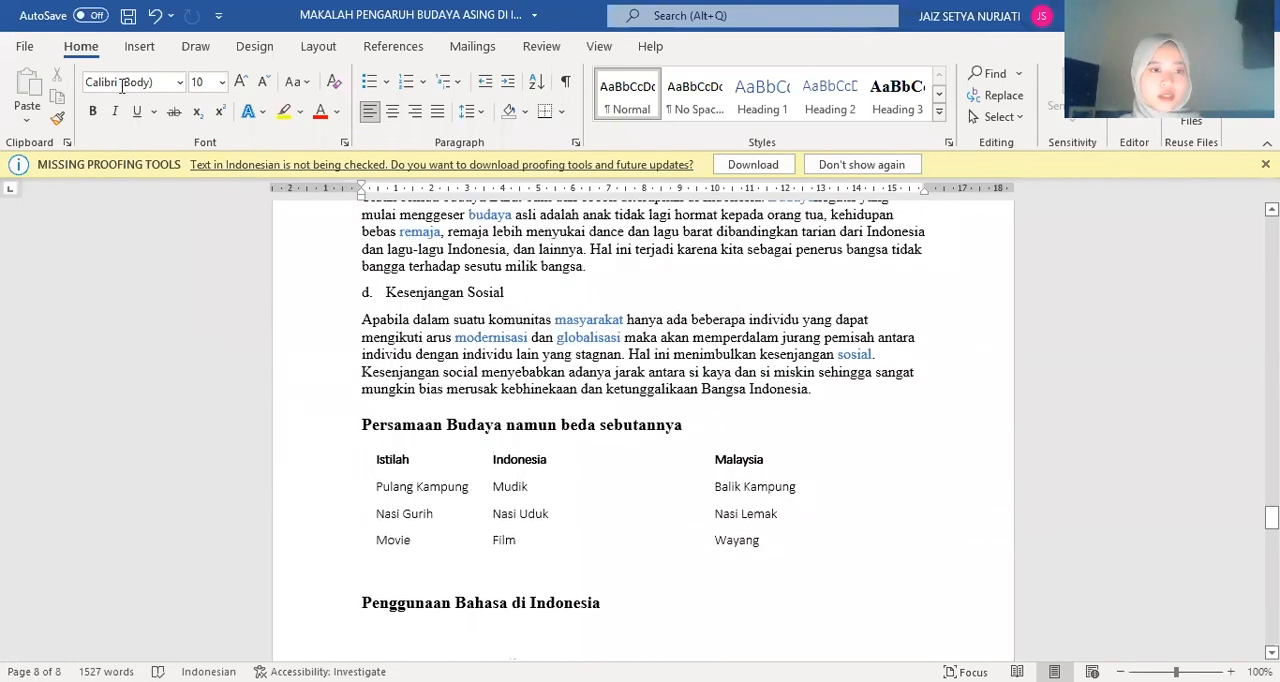
pyautogui.scroll(-8, 621, 462)
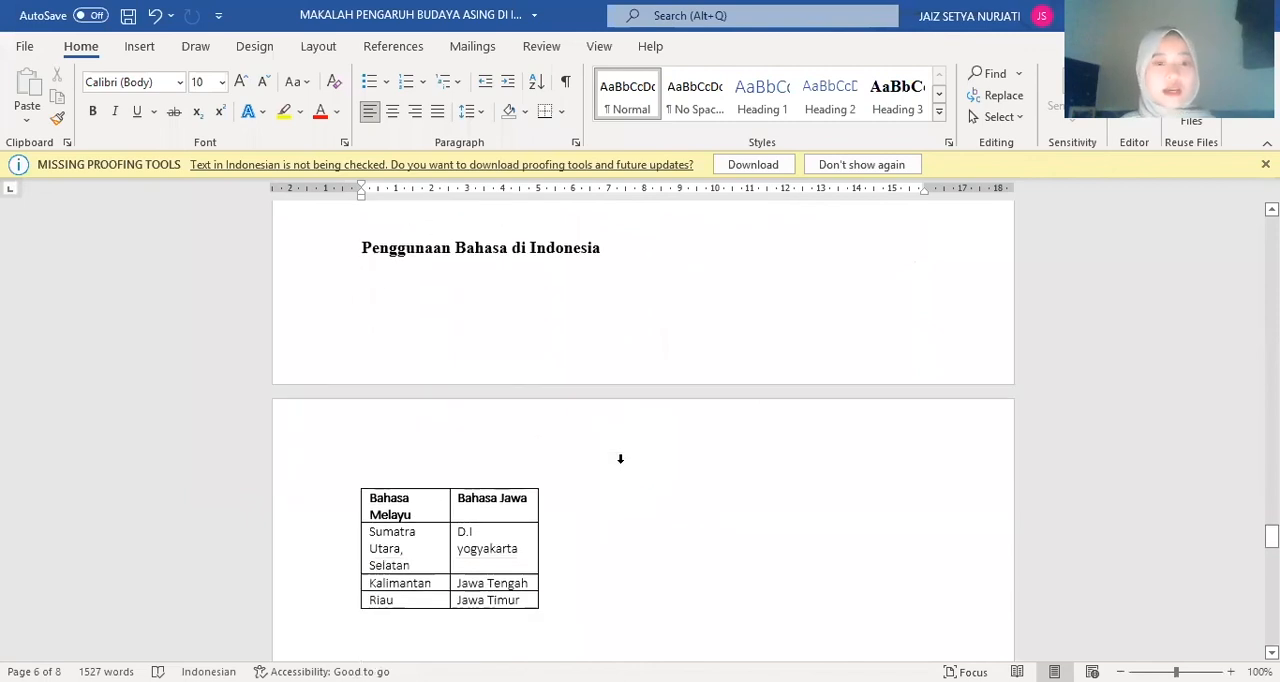